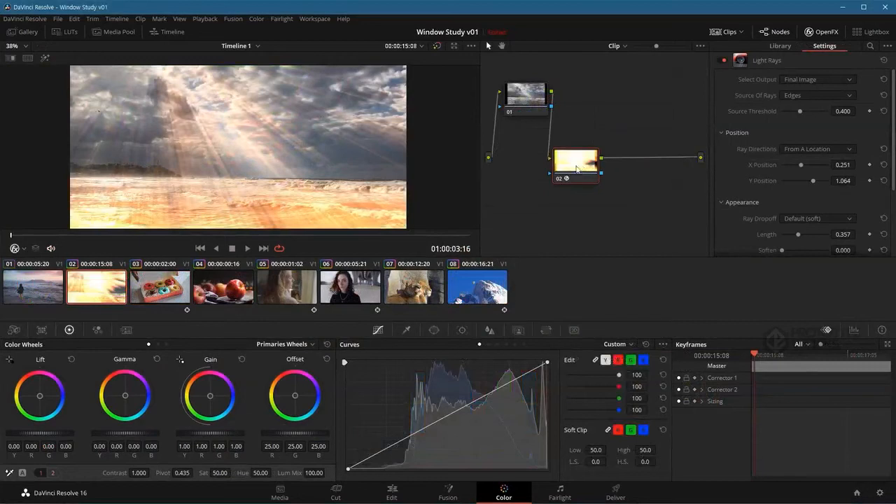
# Add a linear window to node 02 over the clouds in the upper part of the shot and invert its selection
pyautogui.click(434, 330)
pyautogui.click(357, 380)
pyautogui.moveTo(255, 151); pyautogui.dragTo(236, 165)
pyautogui.scroll(1, 228, 112)
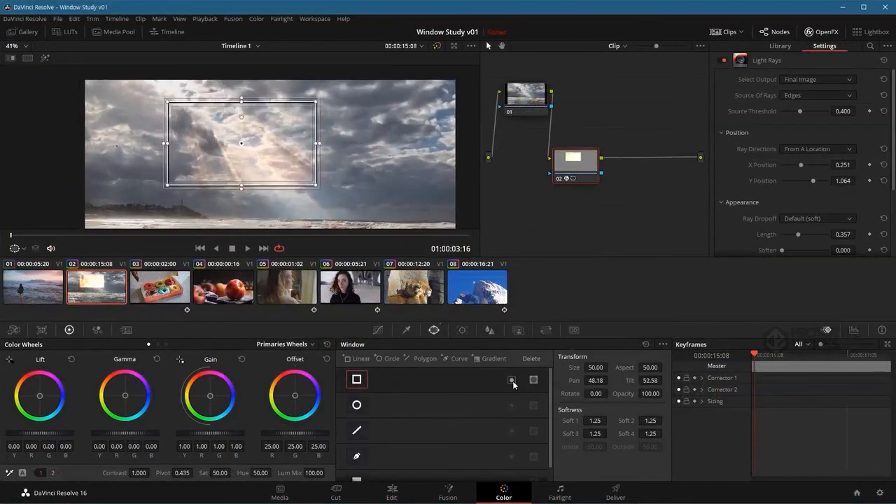
pyautogui.click(512, 380)
# Reposition and reshape the linear window in the viewer and play the shot full screen
pyautogui.moveTo(272, 201); pyautogui.dragTo(258, 140)
pyautogui.scroll(-3, 254, 137)
pyautogui.moveTo(245, 108); pyautogui.dragTo(166, 209)
pyautogui.moveTo(220, 203); pyautogui.dragTo(411, 176)
pyautogui.moveTo(248, 143); pyautogui.dragTo(248, 130)
pyautogui.moveTo(319, 112); pyautogui.dragTo(320, 144)
pyautogui.scroll(1, 322, 143)
pyautogui.hotkey('shift', 'f')
pyautogui.press('space')
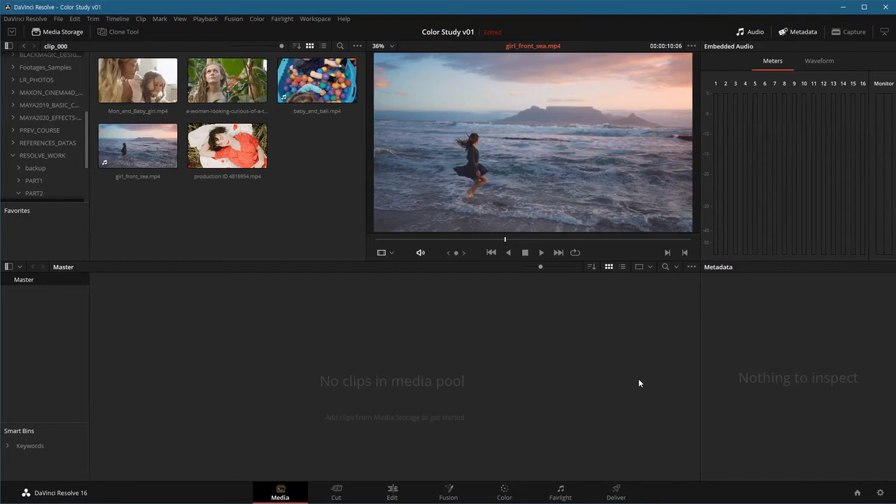
# Check the Color page of the Color Study v01 project and preview the five clips in the clip_000 folder
pyautogui.click(505, 497)
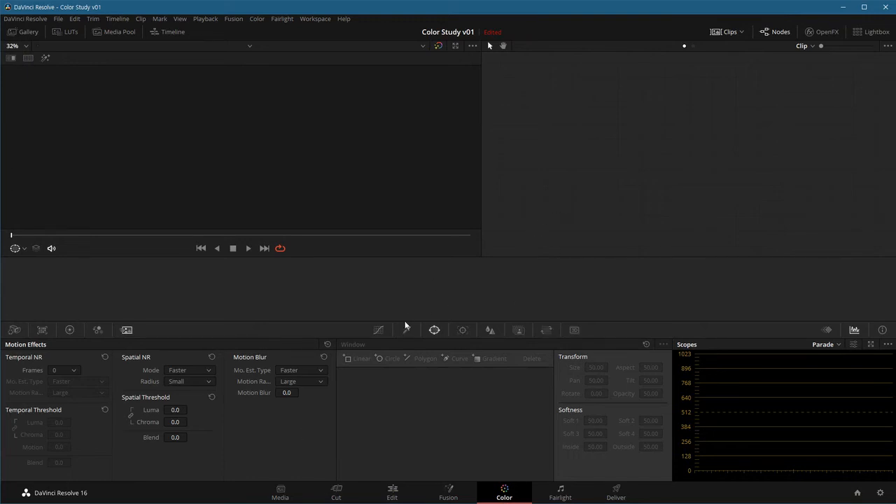
pyautogui.click(282, 491)
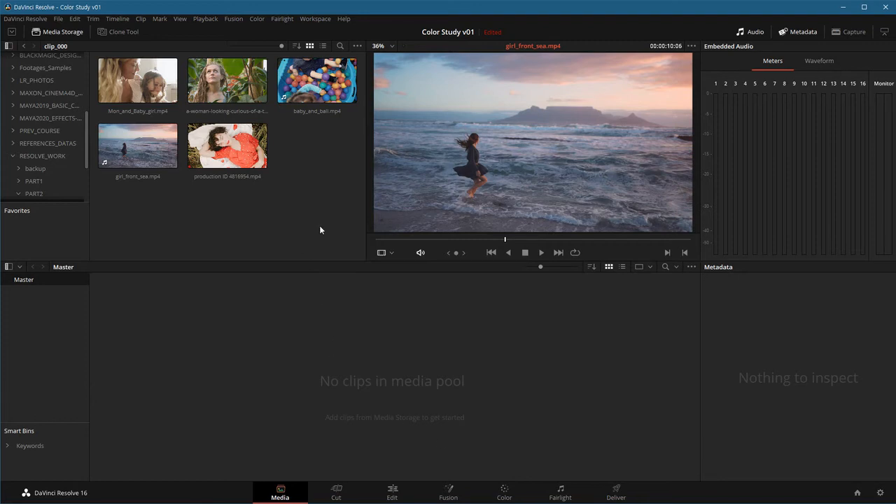
pyautogui.click(317, 81)
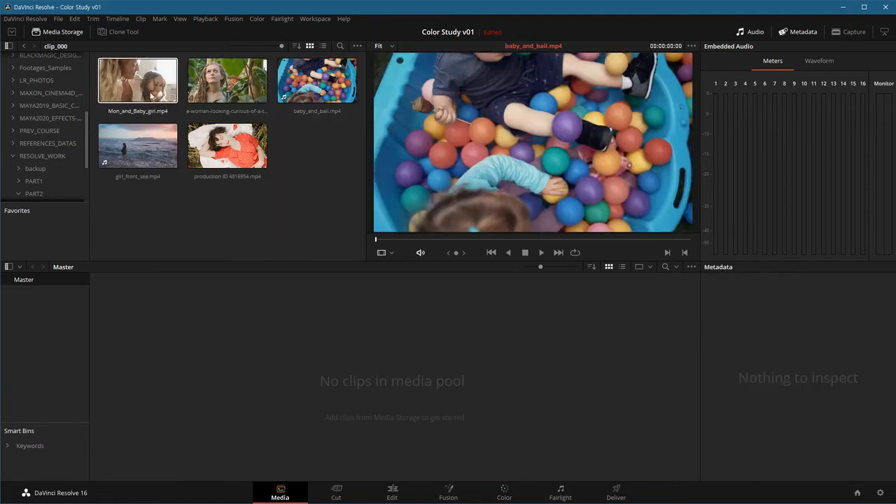
pyautogui.click(151, 95)
pyautogui.click(232, 89)
pyautogui.click(310, 92)
pyautogui.click(230, 148)
pyautogui.click(165, 149)
pyautogui.moveTo(327, 217); pyautogui.dragTo(128, 85)
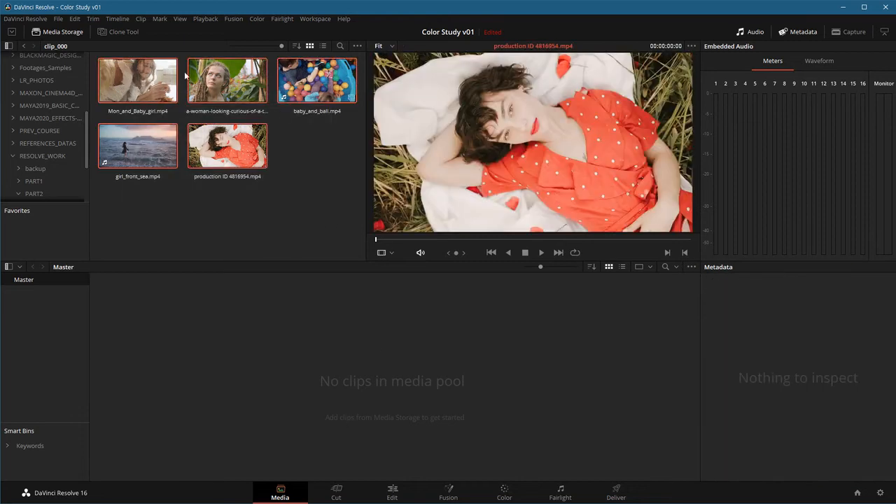
# Check the timeline resolution and its available options in the project settings, leaving without saving
pyautogui.click(880, 493)
pyautogui.moveTo(425, 84); pyautogui.dragTo(400, 73)
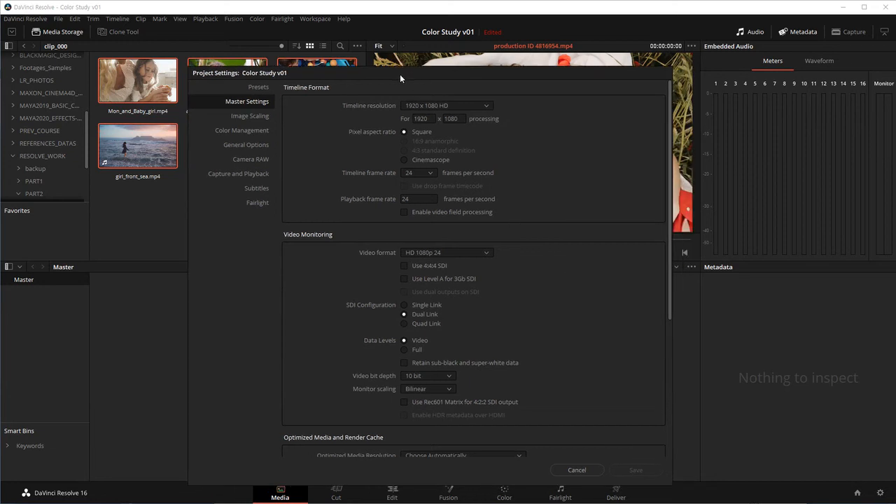
pyautogui.click(425, 105)
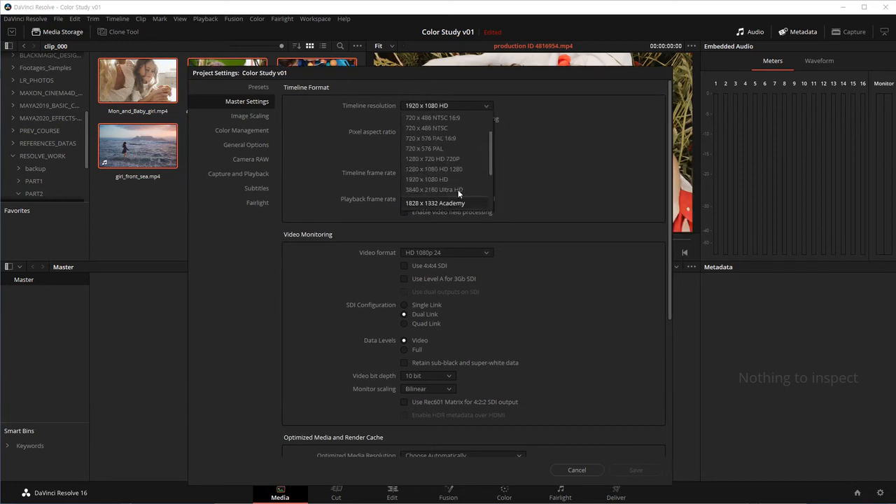
pyautogui.click(453, 179)
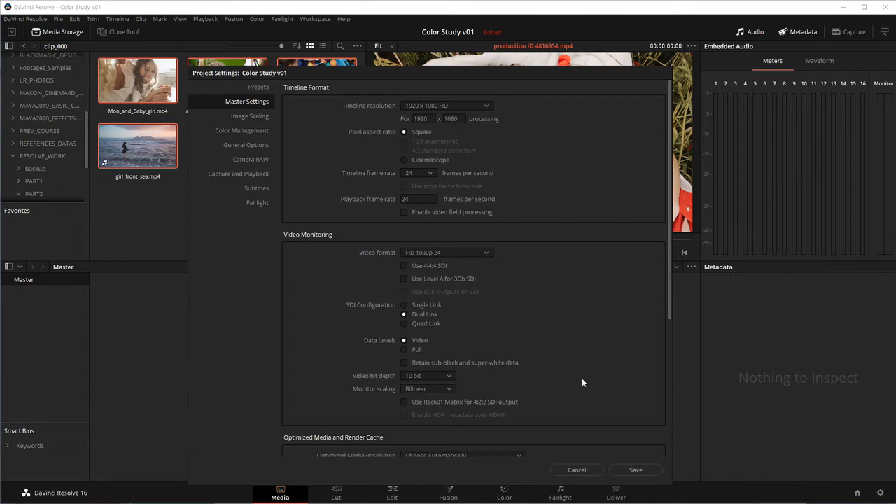
pyautogui.click(576, 470)
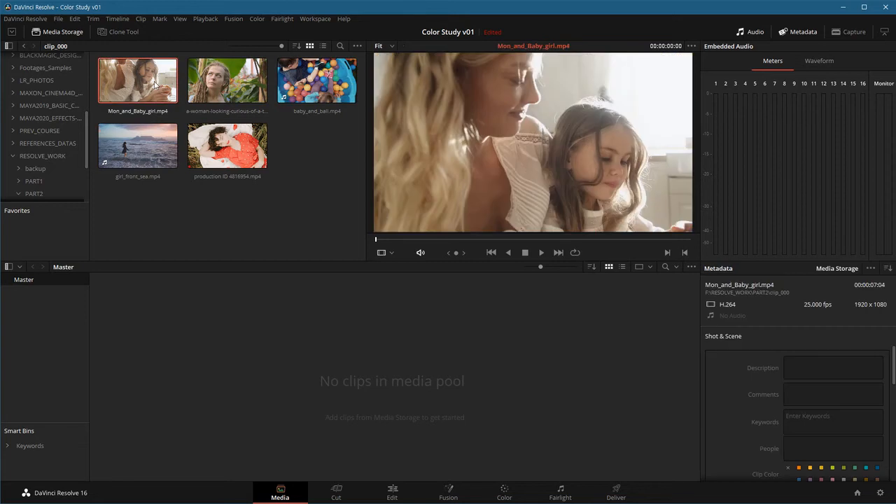
# Show the clip_000 files as a list and compare the clips' resolutions and frame rates
pyautogui.click(323, 46)
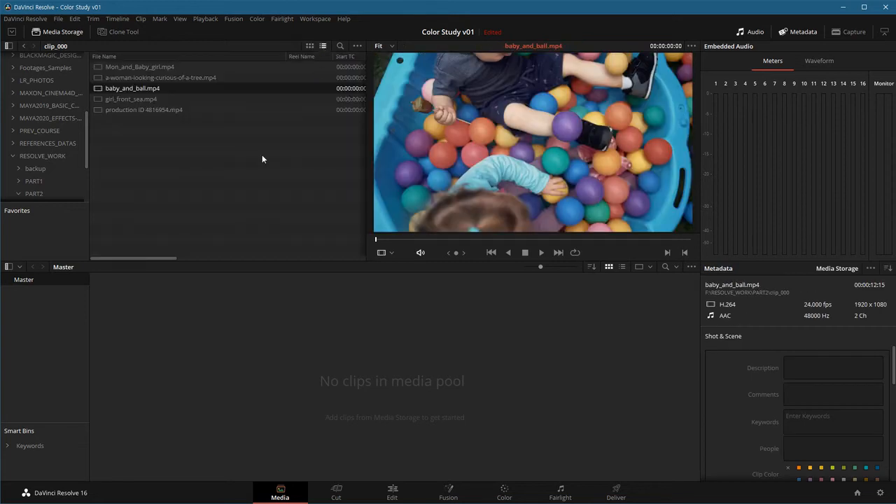
pyautogui.moveTo(170, 258); pyautogui.dragTo(254, 259)
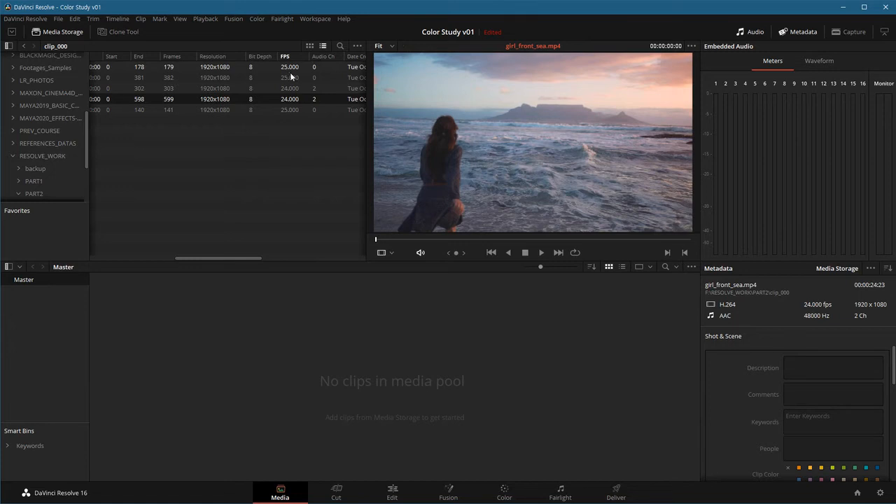
pyautogui.click(293, 99)
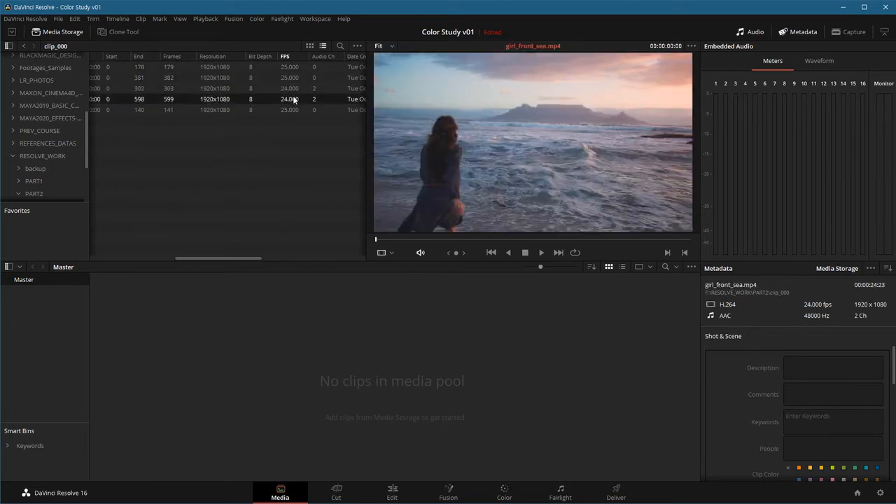
# Set the project's timeline frame rate to 25 frames per second and save the project settings
pyautogui.click(881, 492)
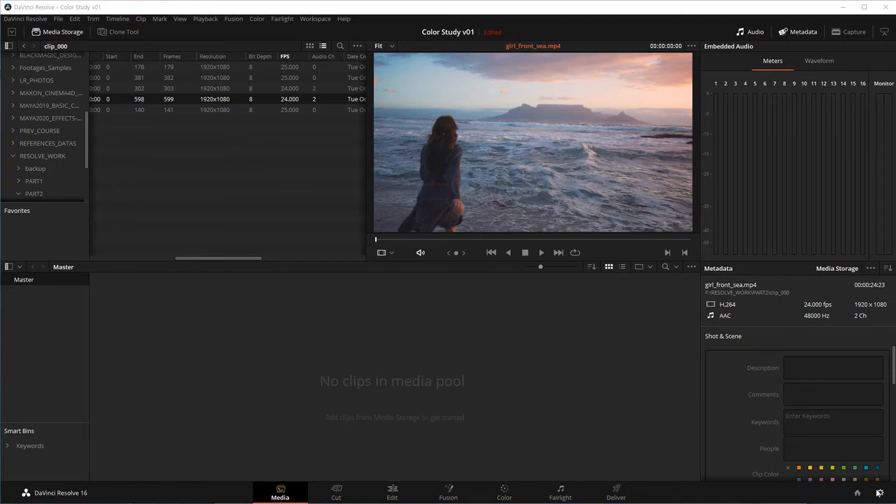
pyautogui.click(434, 178)
pyautogui.click(439, 231)
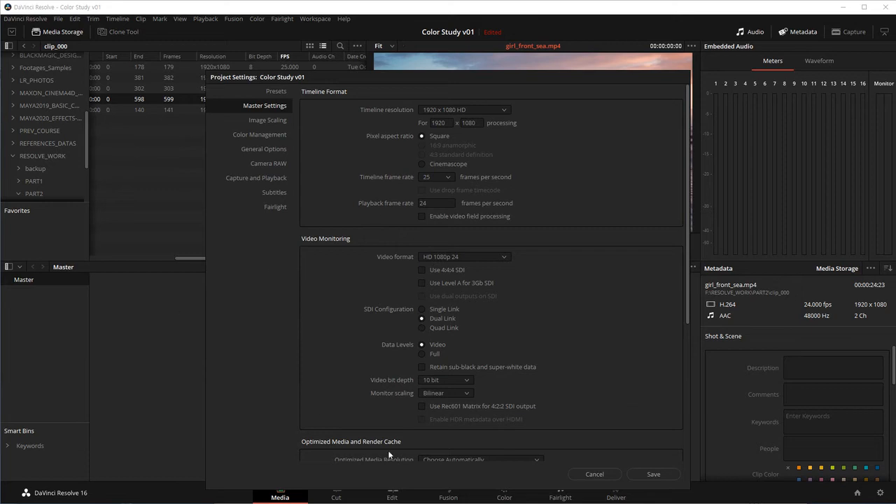
pyautogui.click(654, 475)
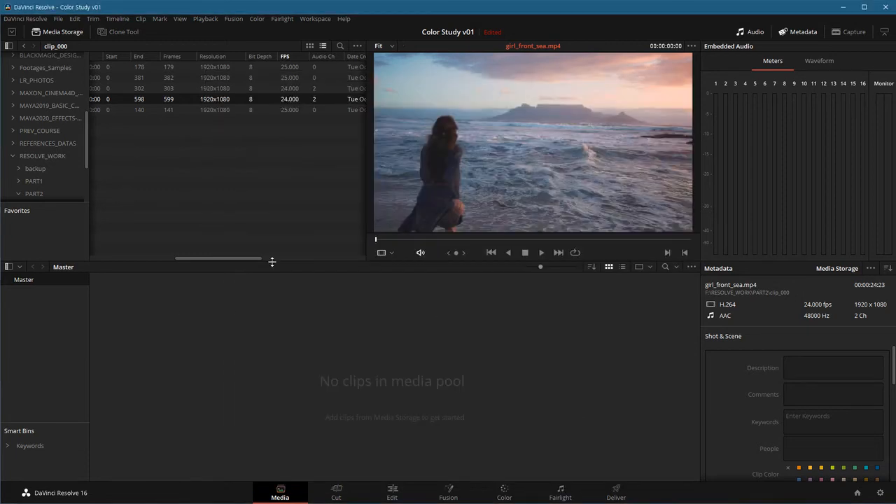
# Add all five clips from the clip_000 folder to the Master bin of the media pool
pyautogui.moveTo(246, 261); pyautogui.dragTo(73, 241)
pyautogui.moveTo(178, 140); pyautogui.dragTo(235, 375)
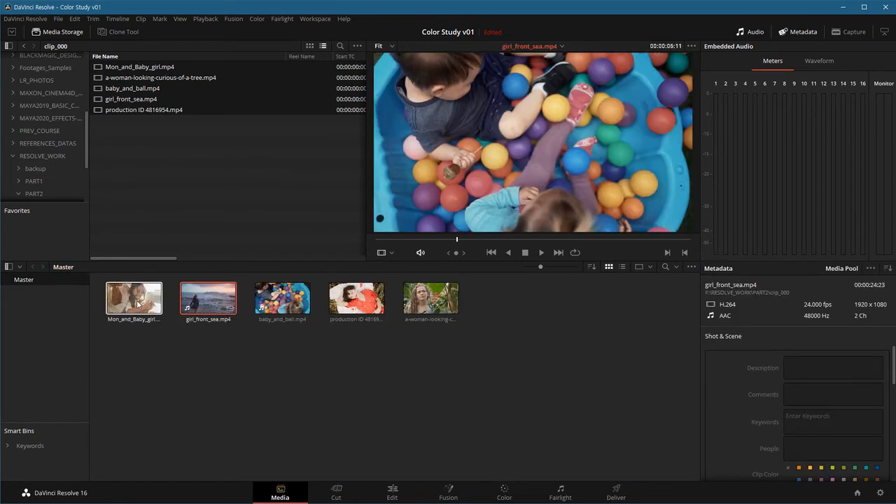
# Look through the Color, Edit and Media pages and review the imported clips in the media pool
pyautogui.click(504, 488)
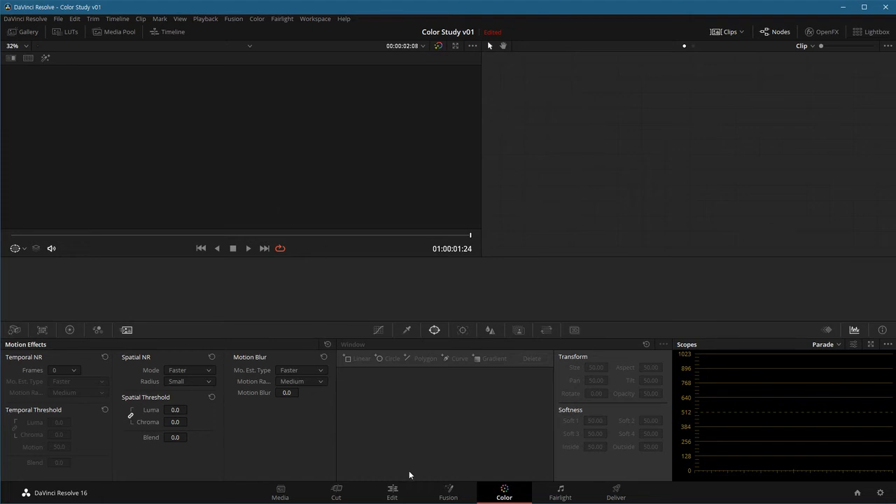
pyautogui.click(394, 492)
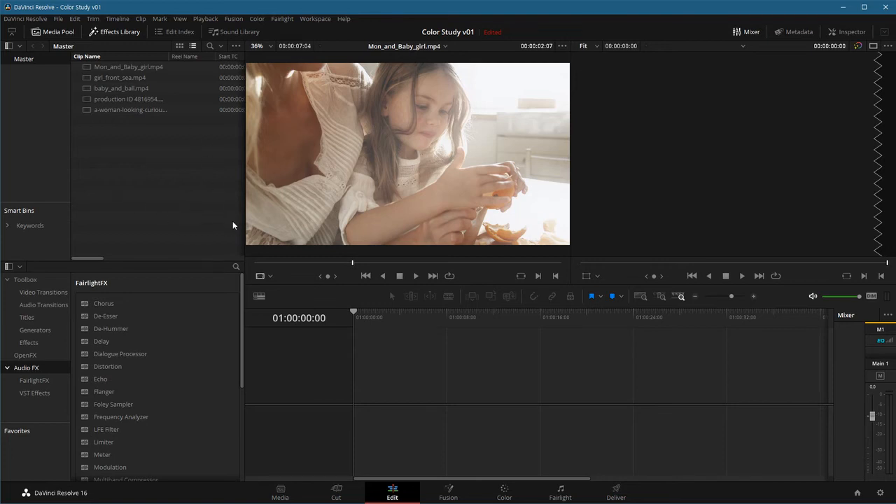
pyautogui.click(504, 492)
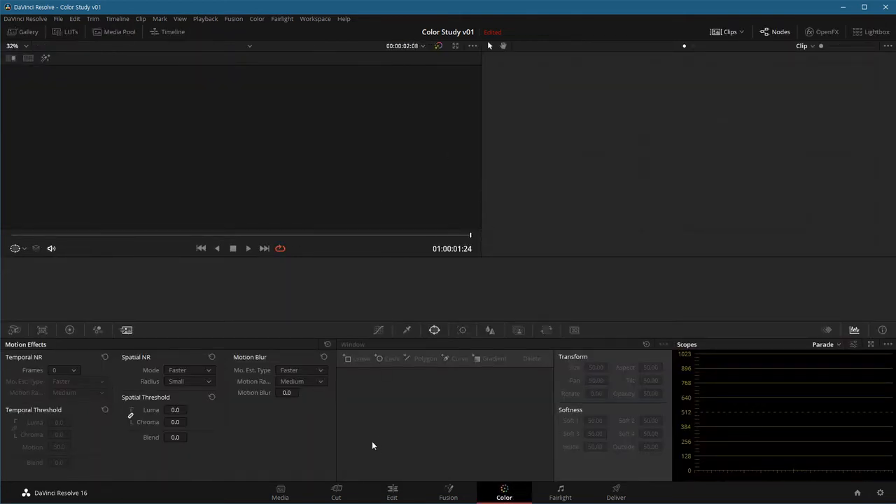
pyautogui.click(280, 493)
pyautogui.click(282, 299)
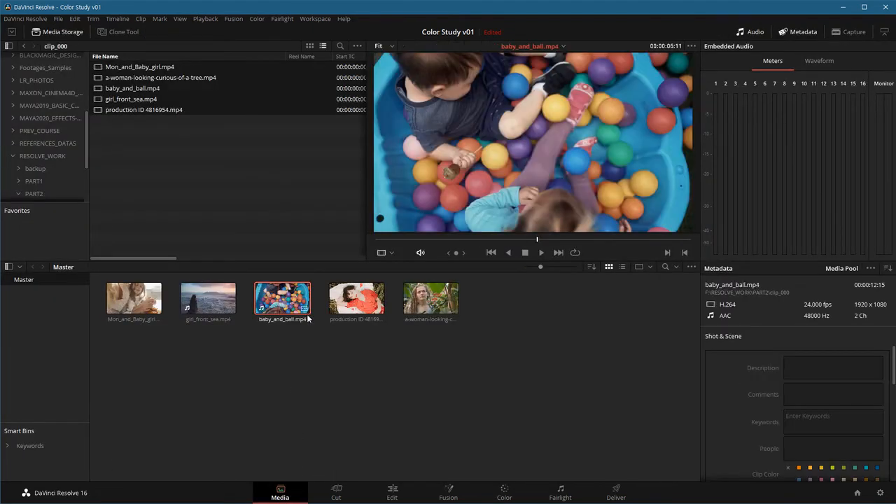
pyautogui.click(356, 300)
pyautogui.click(430, 311)
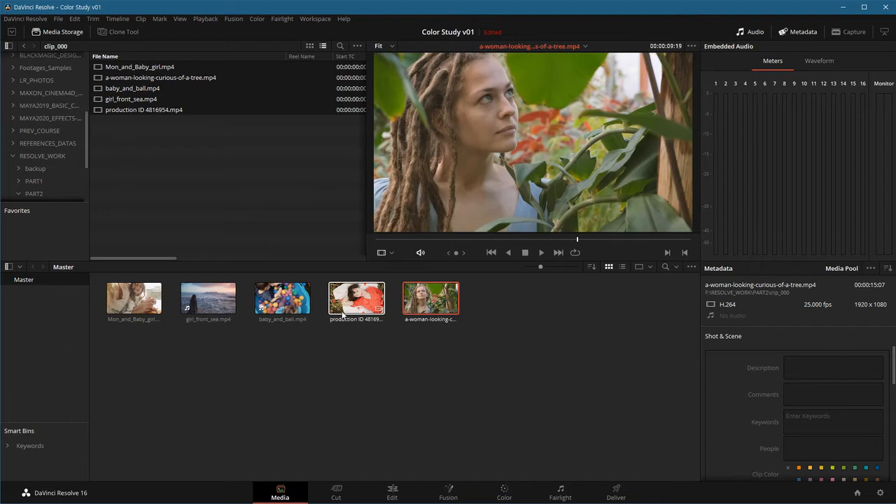
pyautogui.click(451, 411)
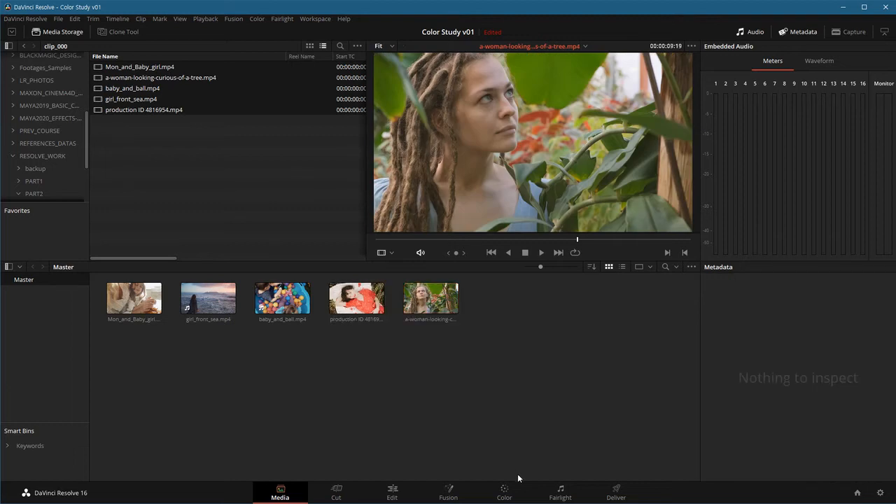
pyautogui.click(504, 492)
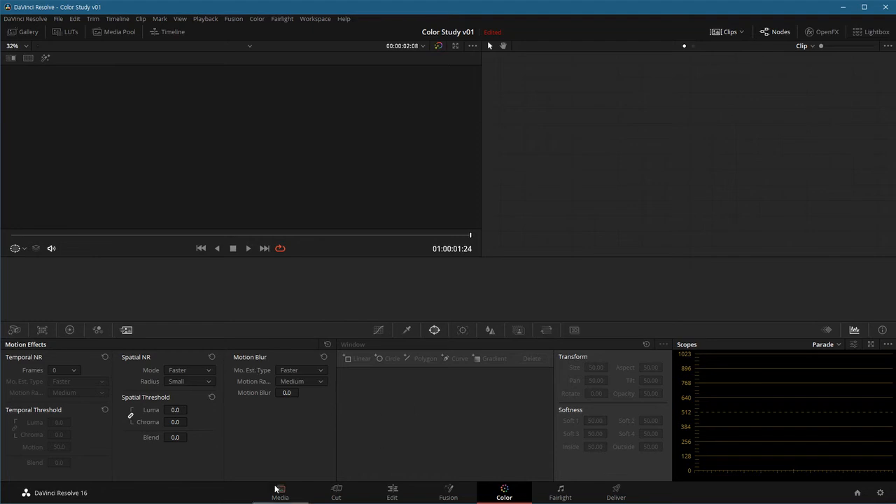
# Examine the resolution and frame rate details of the media pool clips on the Edit page
pyautogui.click(397, 494)
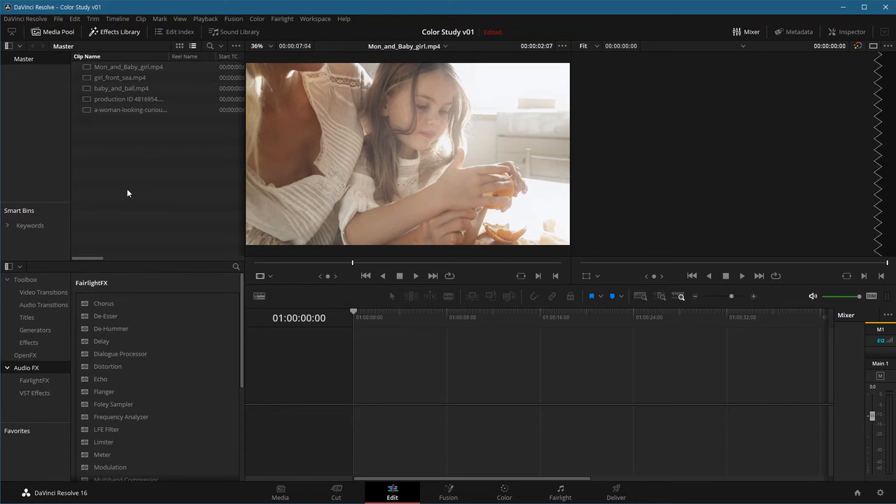
pyautogui.moveTo(95, 259); pyautogui.dragTo(106, 190)
pyautogui.moveTo(96, 256); pyautogui.dragTo(155, 256)
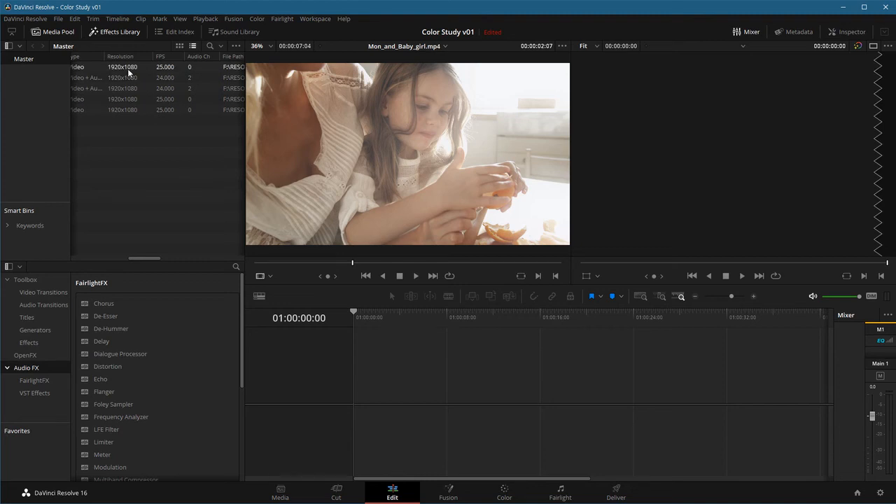
pyautogui.click(133, 99)
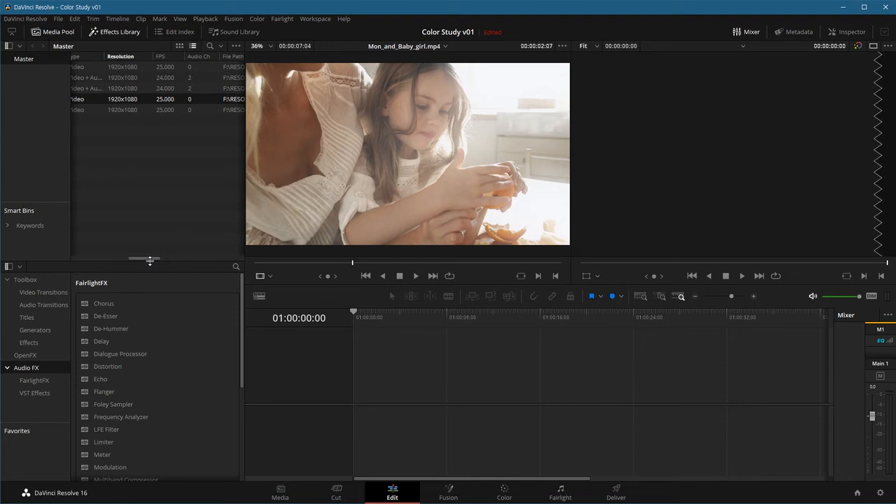
pyautogui.moveTo(152, 259); pyautogui.dragTo(151, 259)
pyautogui.click(172, 147)
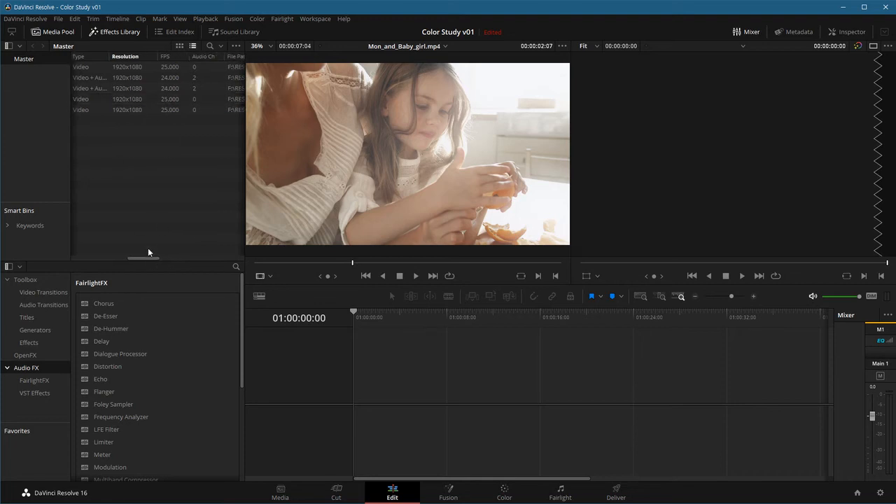
# Change the video frame rate of all five media pool clips to 23.976 in their clip attributes and check the FPS details
pyautogui.moveTo(149, 257); pyautogui.dragTo(108, 191)
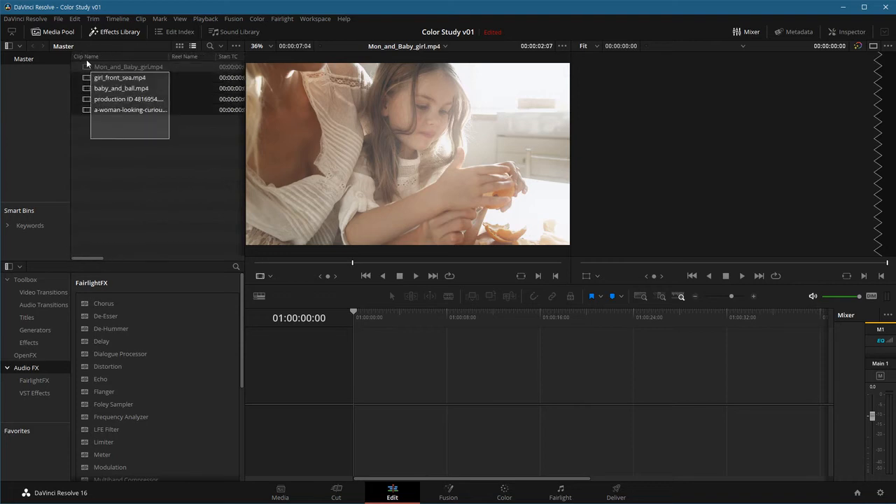
pyautogui.rightClick(129, 76)
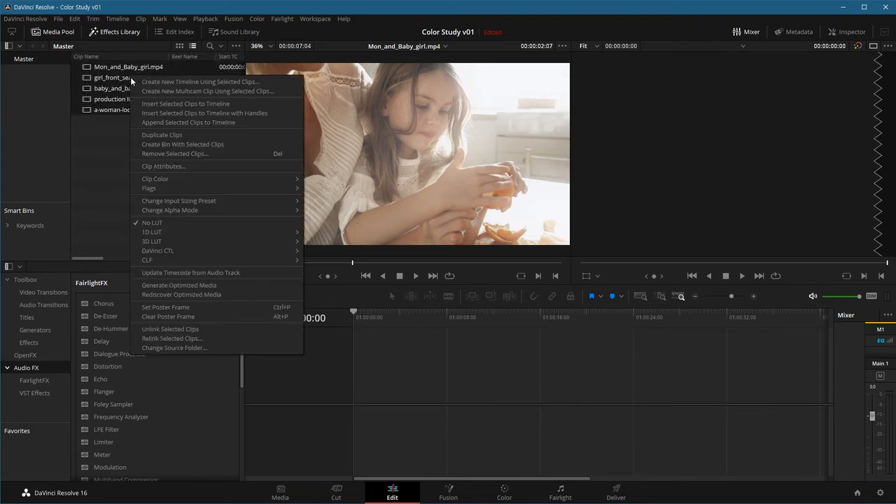
pyautogui.click(179, 166)
pyautogui.click(322, 144)
pyautogui.click(421, 144)
pyautogui.click(419, 156)
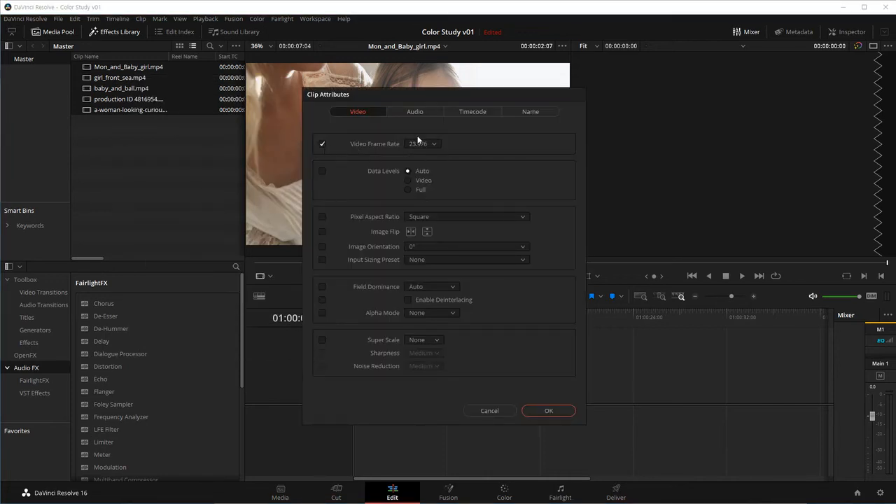
pyautogui.click(554, 412)
pyautogui.moveTo(98, 259); pyautogui.dragTo(147, 257)
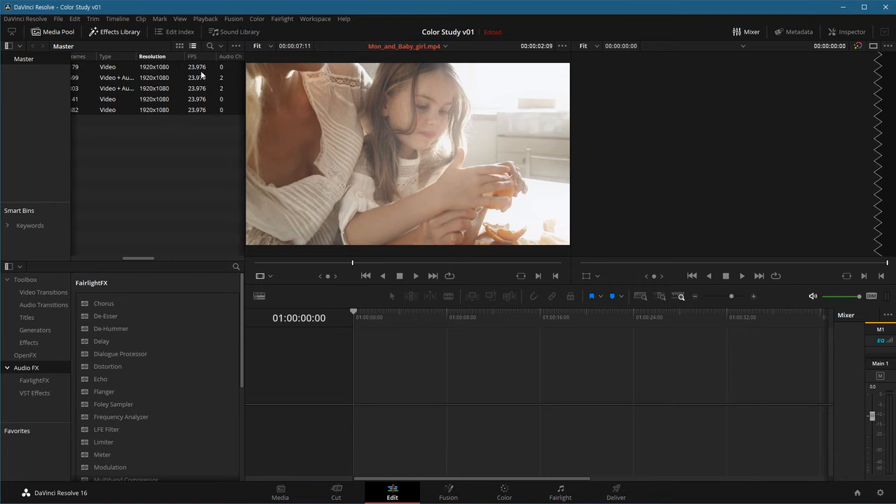
# Create a new empty timeline in the Master bin with custom format settings of 1920 x 1080 HD and 23.976 frames per second
pyautogui.click(170, 182)
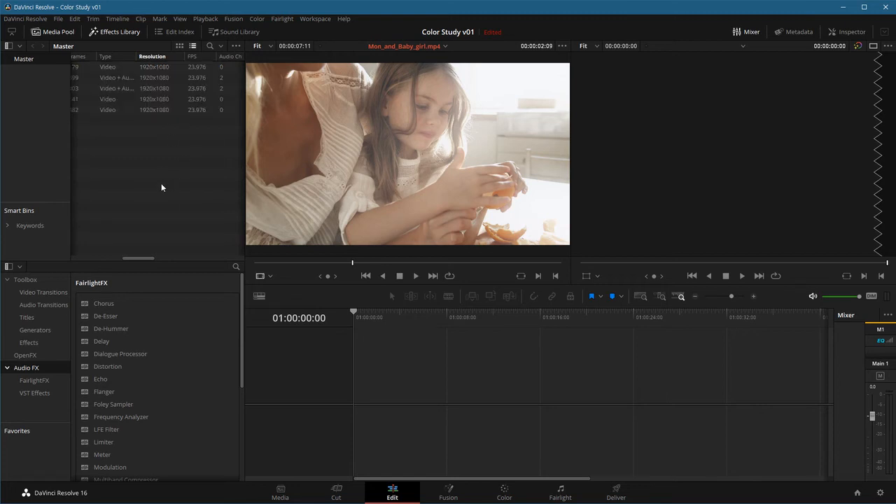
pyautogui.rightClick(178, 144)
pyautogui.moveTo(252, 150)
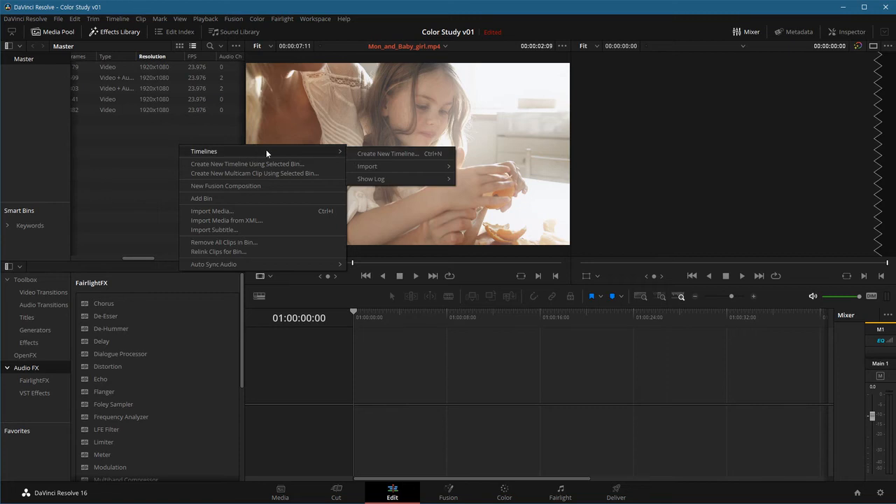
pyautogui.click(388, 154)
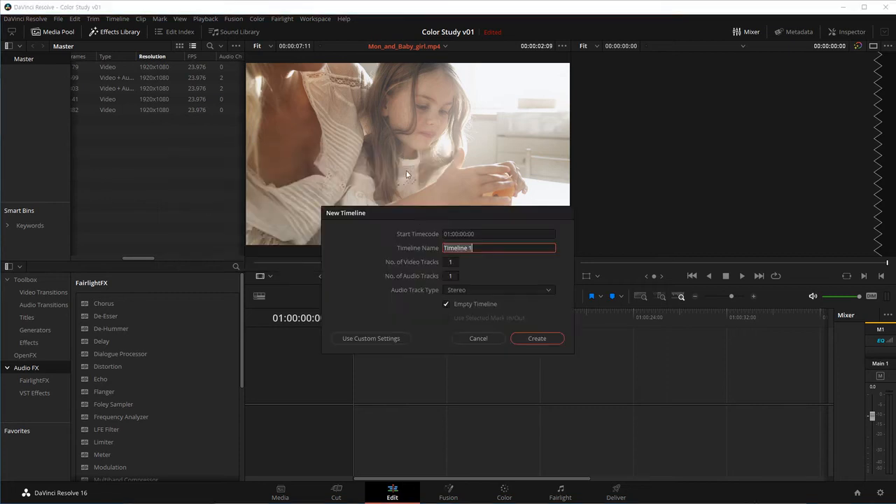
pyautogui.click(398, 339)
pyautogui.click(424, 235)
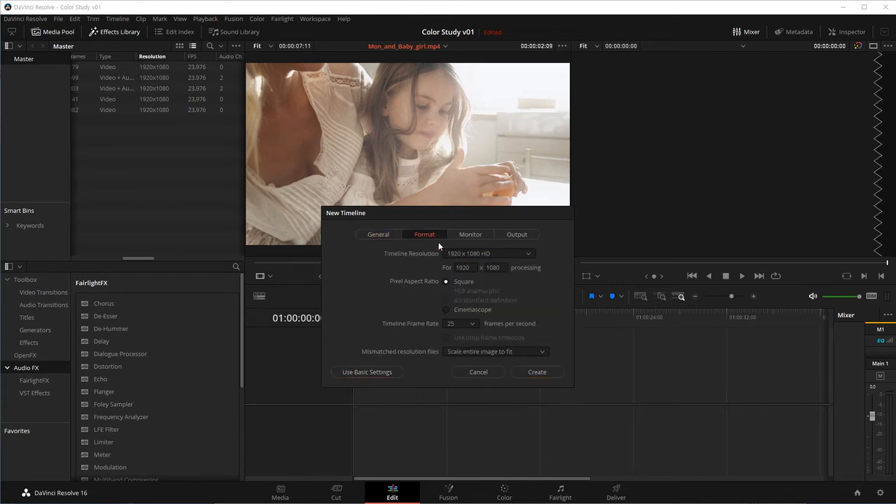
pyautogui.click(482, 254)
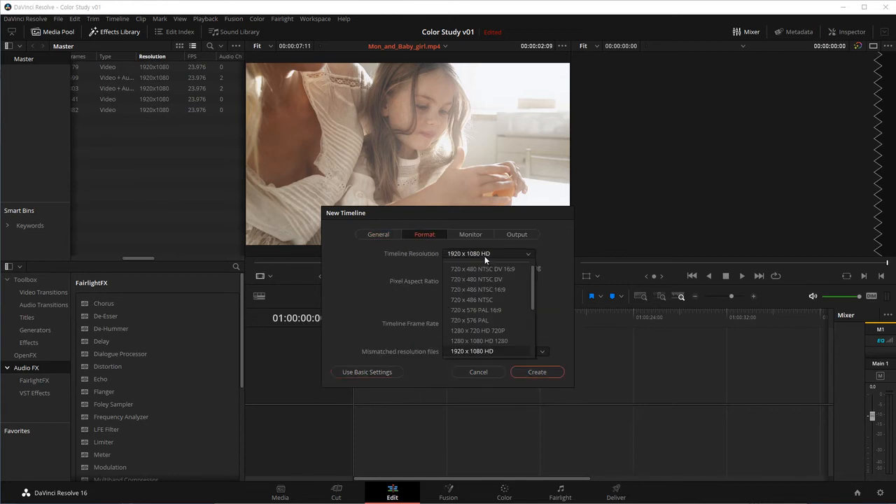
pyautogui.click(485, 350)
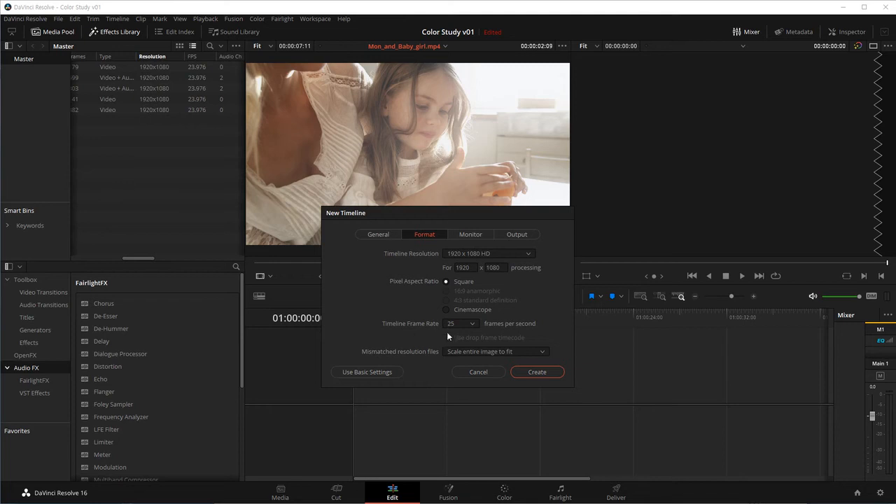
pyautogui.click(471, 324)
pyautogui.click(462, 356)
pyautogui.click(544, 376)
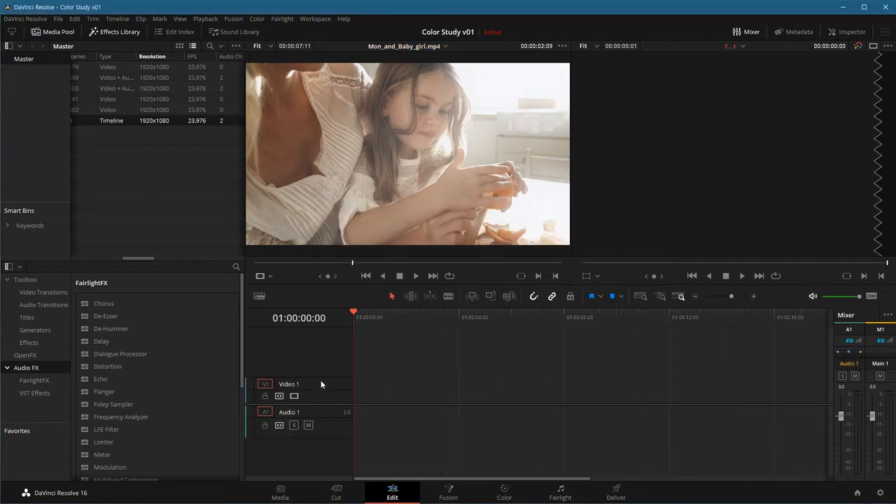
# Insert a section about 00:00:02:01 long of Mon_and_Baby_girl.mp4 at the start of the timeline
pyautogui.moveTo(125, 258); pyautogui.dragTo(100, 258)
pyautogui.moveTo(352, 264); pyautogui.dragTo(375, 263)
pyautogui.press('F9')
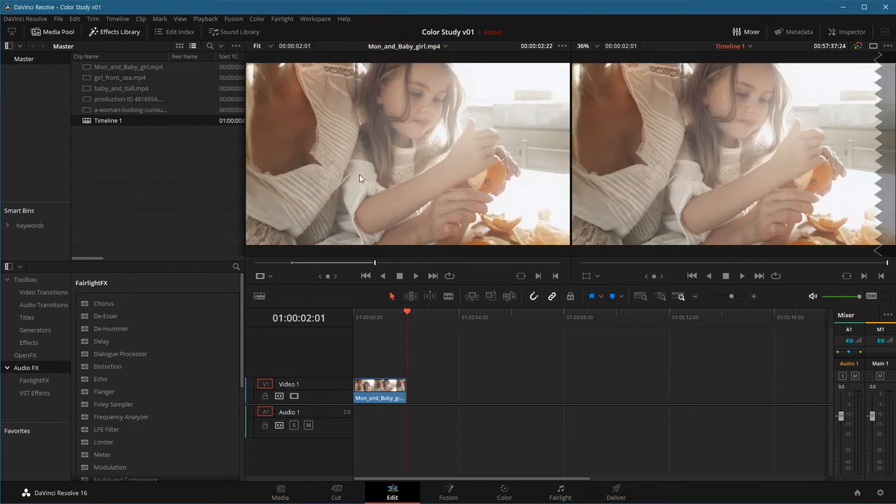
# Mark in and out points about five seconds apart in girl_front_sea.mp4 and insert the section after the first timeline clip
pyautogui.doubleClick(101, 78)
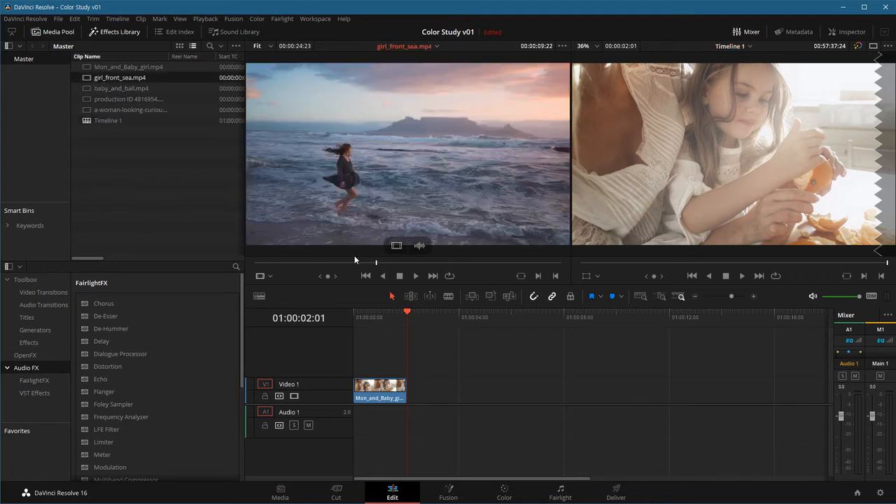
pyautogui.moveTo(295, 265); pyautogui.dragTo(385, 265)
pyautogui.press('i')
pyautogui.press('o')
pyautogui.press('F9')
# Mark a section about 00:00:03:08 long in baby_and_ball.mp4 and insert it after girl_front_sea.mp4 on the timeline
pyautogui.doubleClick(120, 89)
pyautogui.press('i')
pyautogui.moveTo(385, 265); pyautogui.dragTo(468, 264)
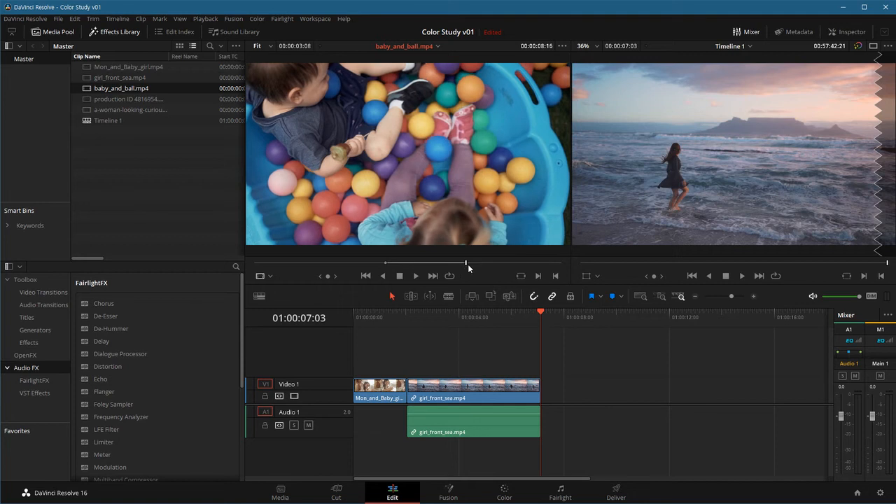
pyautogui.press('o')
pyautogui.press('F9')
# Mark a section about 00:00:01:19 long in production ID 4816954.mp4 and insert it after baby_and_ball.mp4 on the timeline
pyautogui.doubleClick(89, 101)
pyautogui.moveTo(326, 265); pyautogui.dragTo(482, 267)
pyautogui.press('i')
pyautogui.press('o')
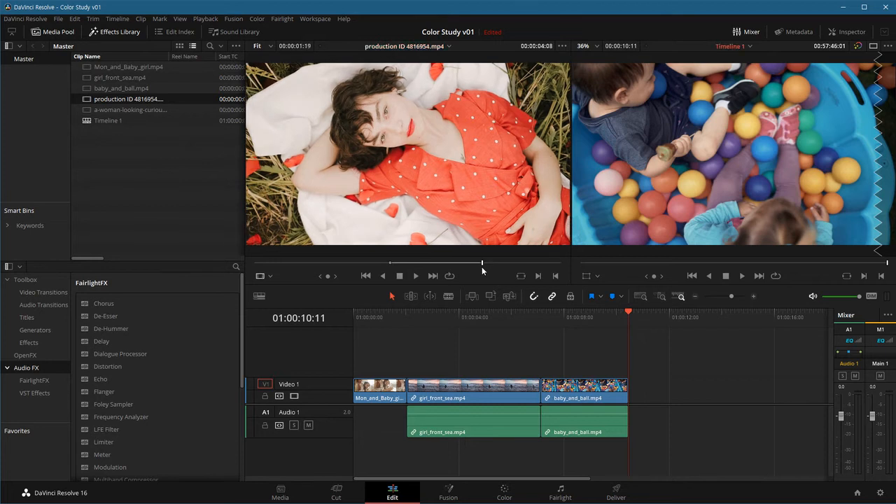
pyautogui.press('F9')
# Mark a section about 00:00:05:18 long in the a-woman-looking-curious clip and insert it at the end of the timeline
pyautogui.click(89, 111)
pyautogui.doubleClick(89, 111)
pyautogui.moveTo(336, 263); pyautogui.dragTo(449, 265)
pyautogui.press('i')
pyautogui.press('o')
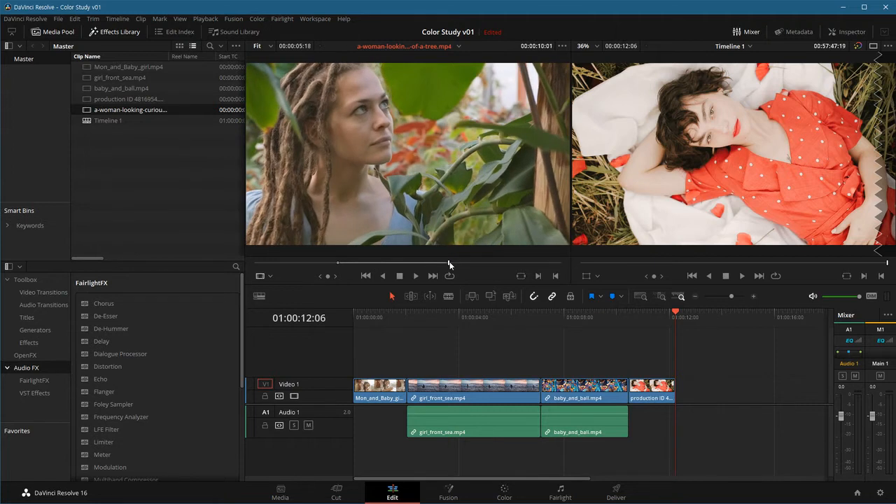
pyautogui.press('F9')
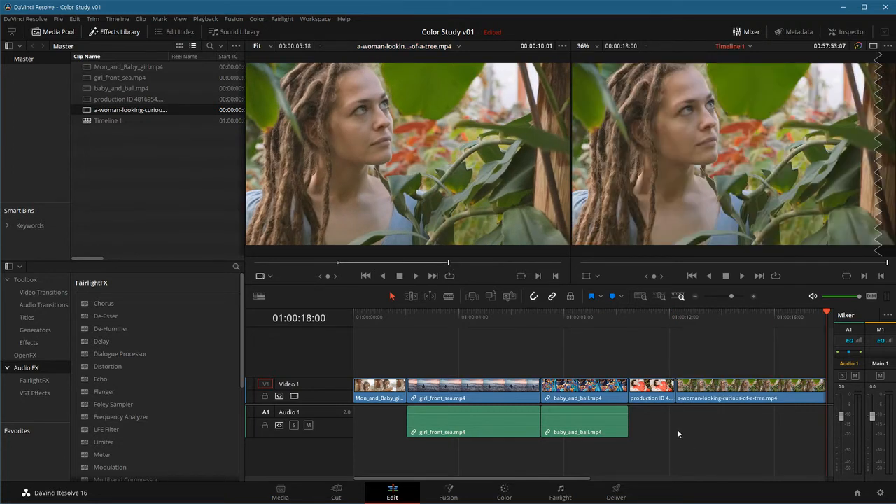
# Roll the cuts between the five timeline clips and shorten the last clip for a timeline duration of about 00:00:17:08
pyautogui.scroll(-1, 673, 431)
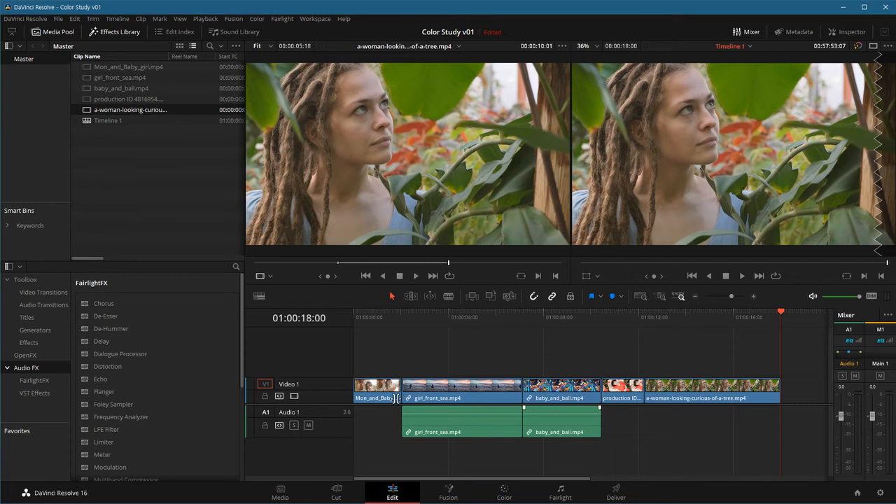
pyautogui.moveTo(402, 389); pyautogui.dragTo(422, 390)
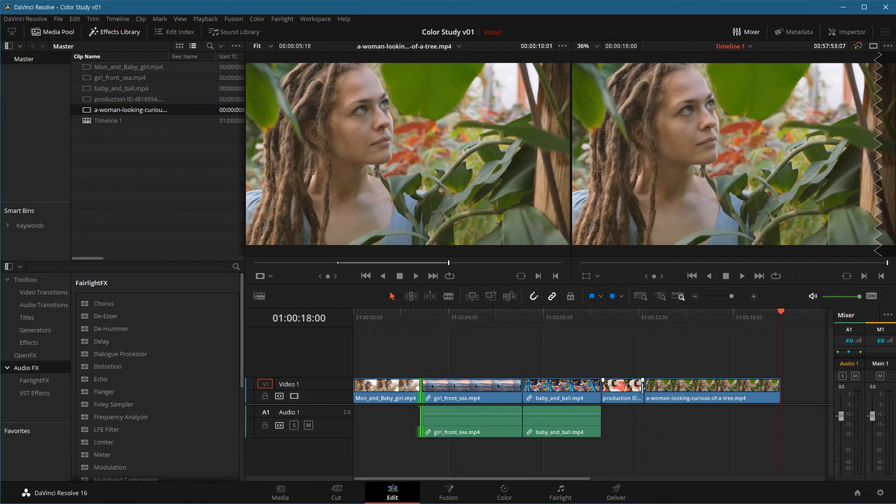
pyautogui.click(644, 389)
pyautogui.moveTo(645, 389); pyautogui.dragTo(676, 389)
pyautogui.click(521, 391)
pyautogui.moveTo(521, 391); pyautogui.dragTo(516, 390)
pyautogui.moveTo(600, 390); pyautogui.dragTo(598, 392)
pyautogui.moveTo(778, 391); pyautogui.dragTo(765, 392)
pyautogui.moveTo(422, 389); pyautogui.dragTo(425, 390)
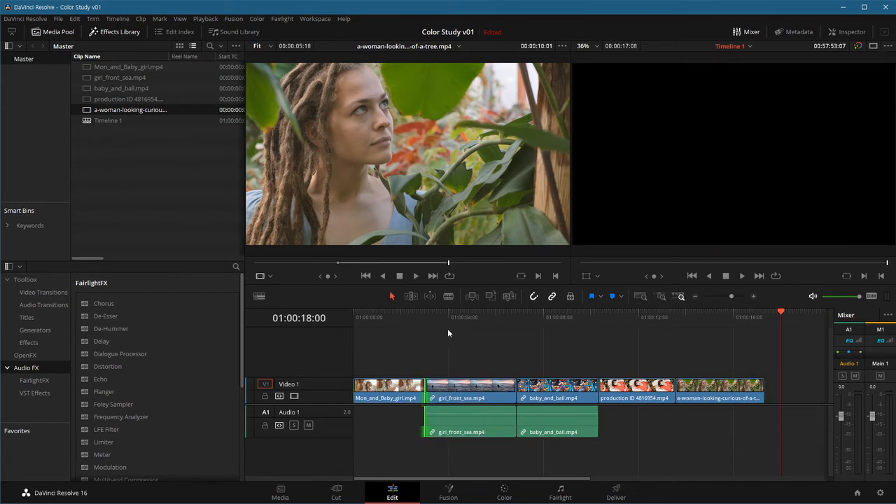
pyautogui.click(375, 368)
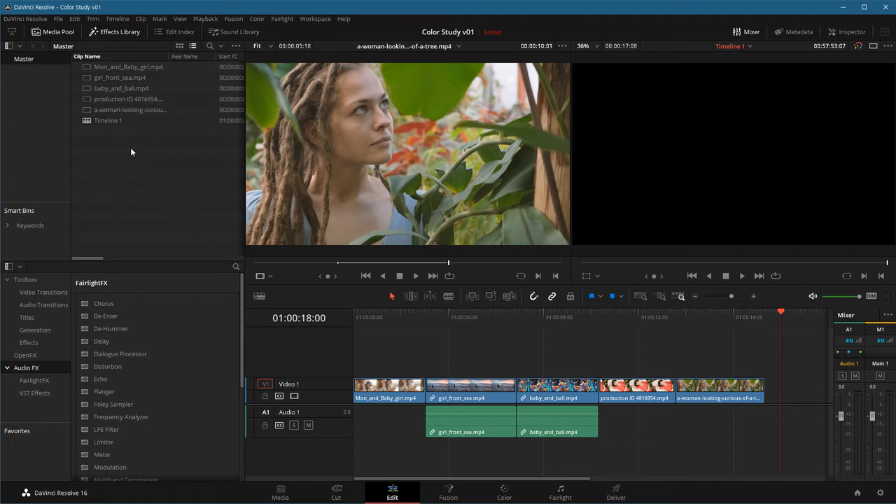
# Rename Timeline 1 in the media pool as Basic Color Study v01
pyautogui.click(99, 124)
pyautogui.click(115, 120)
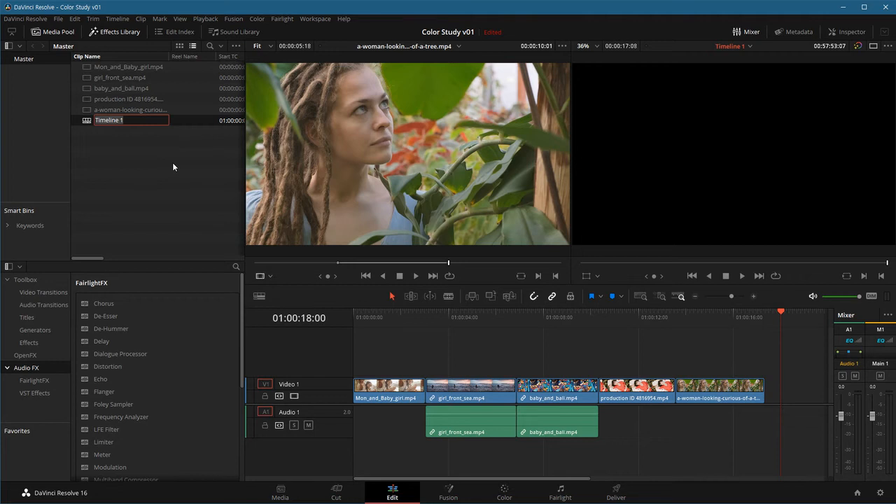
pyautogui.write('Basic Color Study v01')
pyautogui.press('Return')
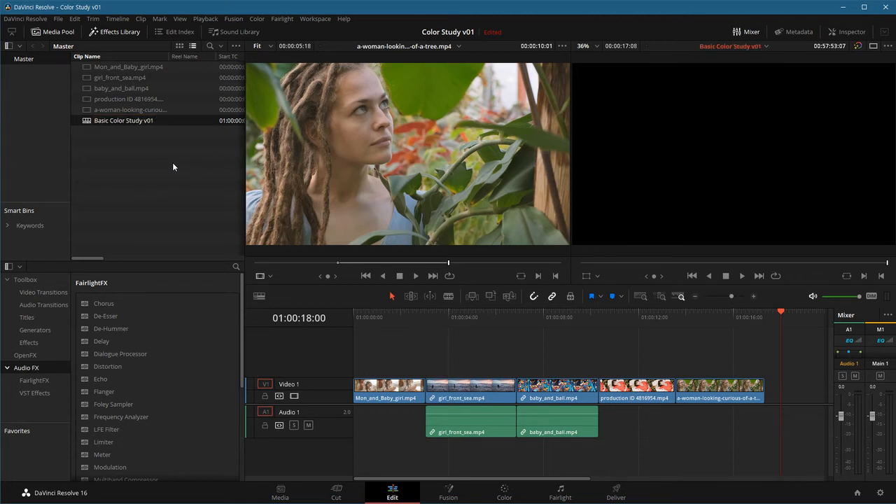
pyautogui.click(172, 162)
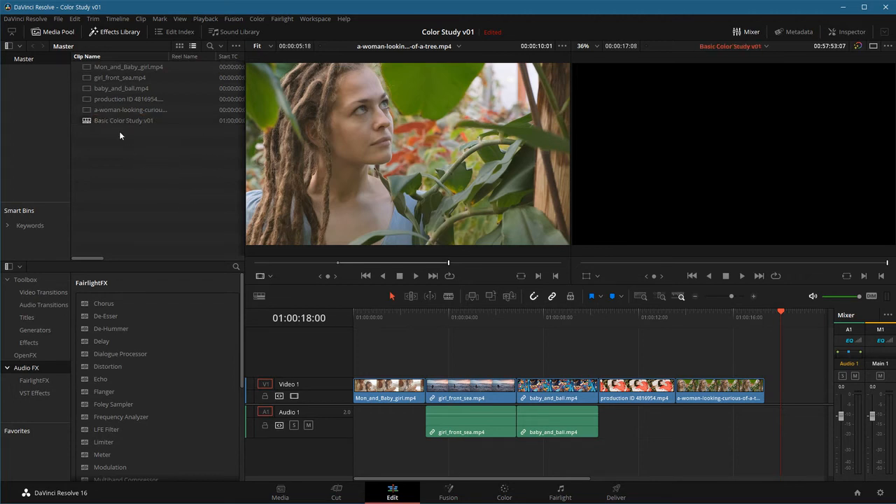
pyautogui.click(104, 121)
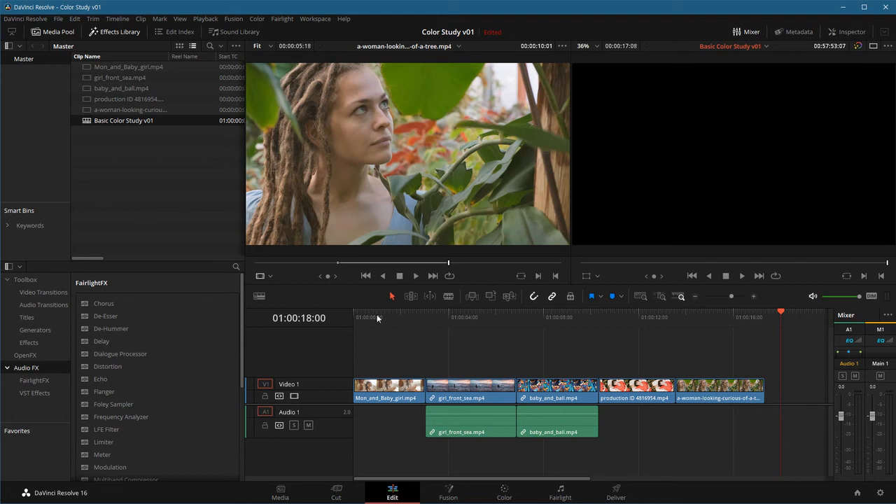
# Open the Basic Color Study v01 timeline on the Color page and toggle the clip thumbnails off and back on
pyautogui.click(506, 492)
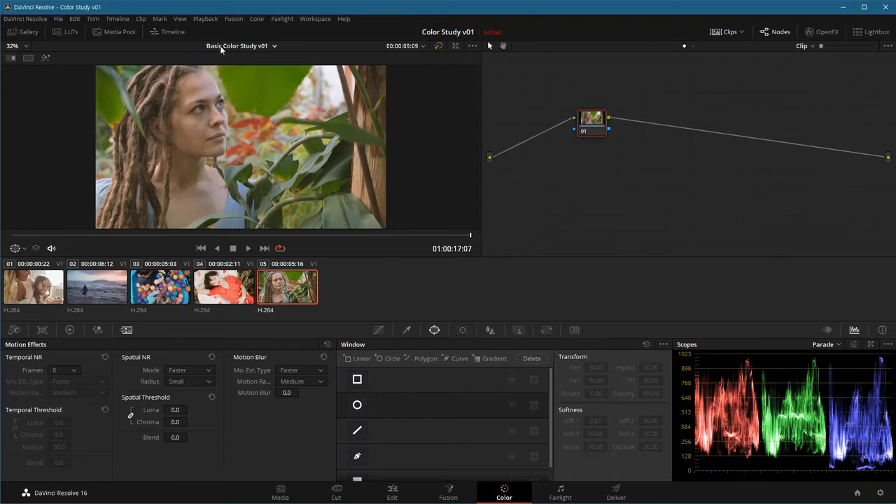
pyautogui.click(274, 46)
pyautogui.click(262, 64)
pyautogui.click(729, 32)
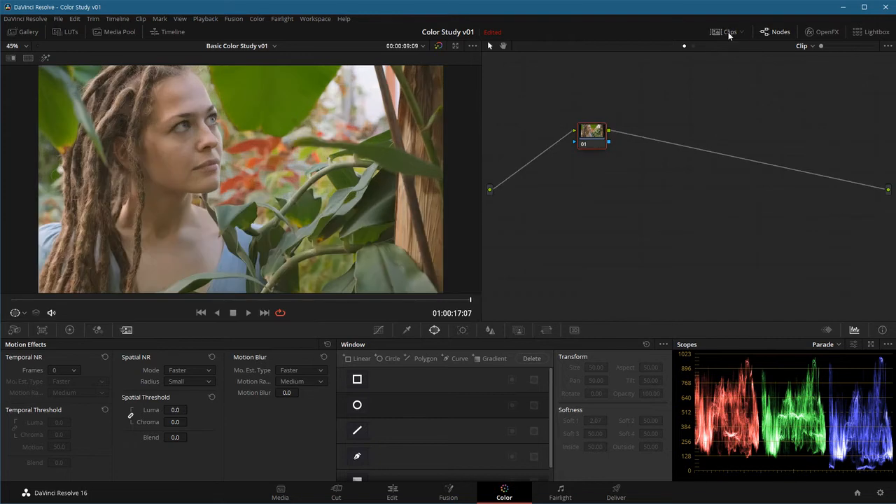
pyautogui.click(728, 31)
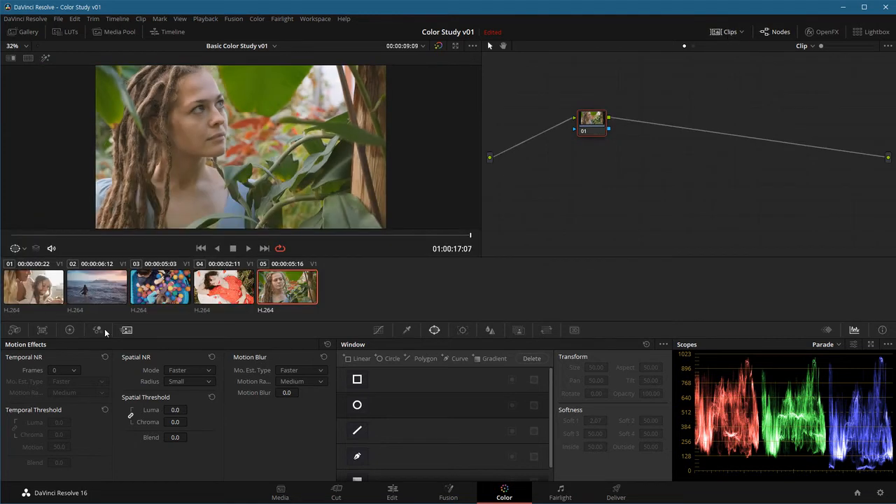
# Look through the five timeline clips on the Color page, comparing their images and parade scopes, ending on clip 01
pyautogui.click(49, 293)
pyautogui.click(100, 290)
pyautogui.click(173, 286)
pyautogui.click(231, 289)
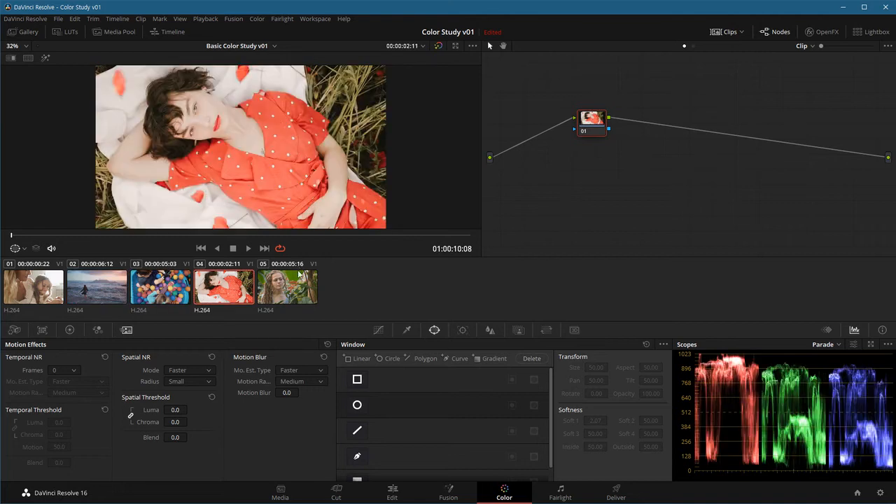
pyautogui.click(279, 286)
pyautogui.click(229, 292)
pyautogui.click(155, 294)
pyautogui.click(103, 302)
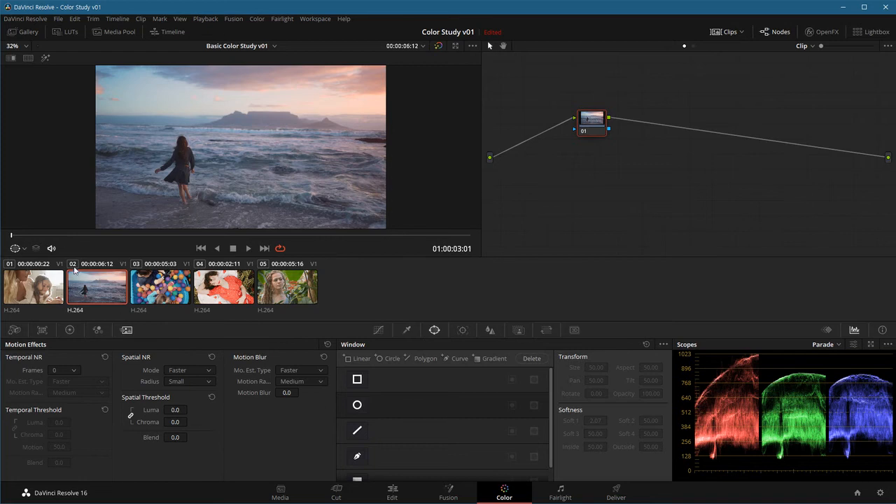
pyautogui.click(226, 293)
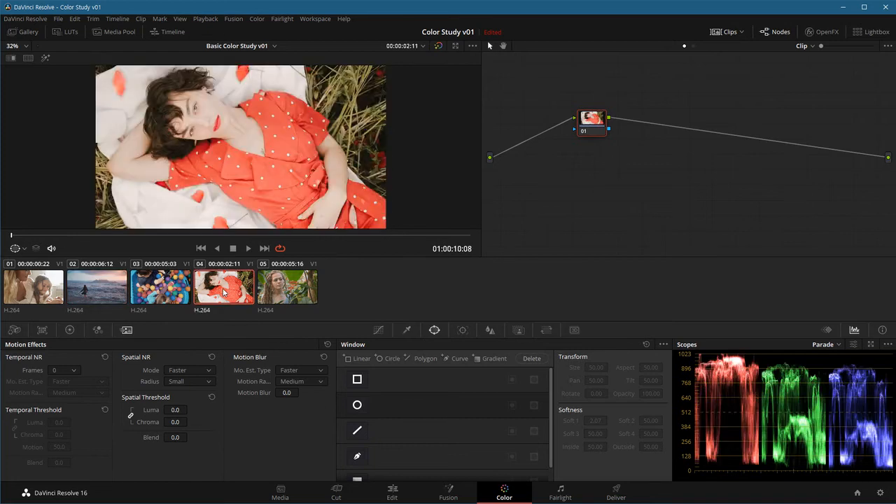
pyautogui.click(284, 293)
pyautogui.click(214, 299)
pyautogui.click(156, 294)
pyautogui.click(96, 283)
pyautogui.click(37, 297)
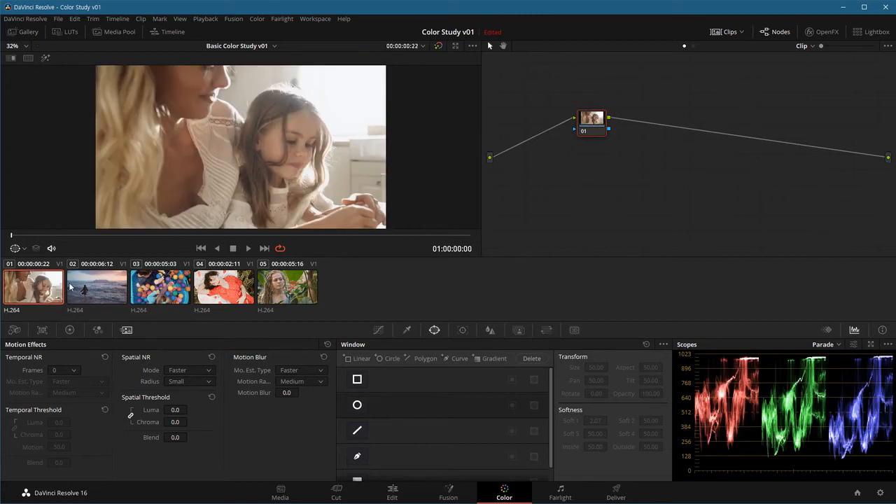
# Show the color wheels and review each of the five clips with them, returning to clip 01
pyautogui.click(67, 331)
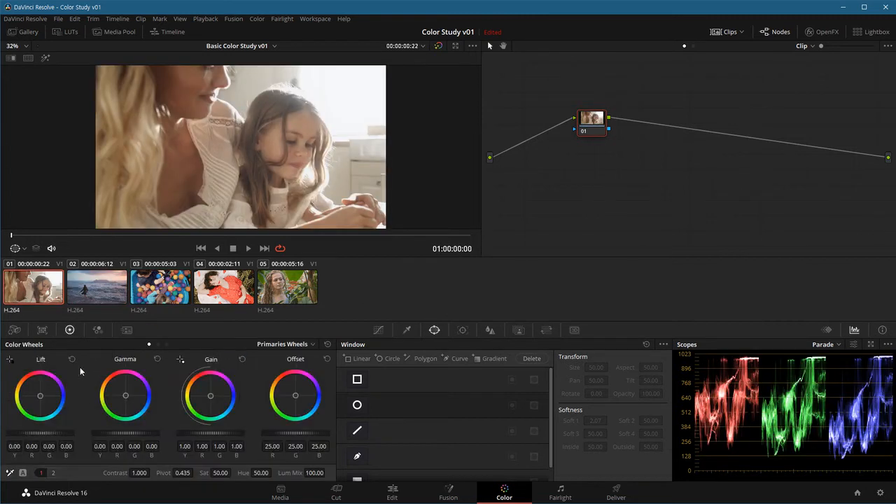
pyautogui.click(102, 296)
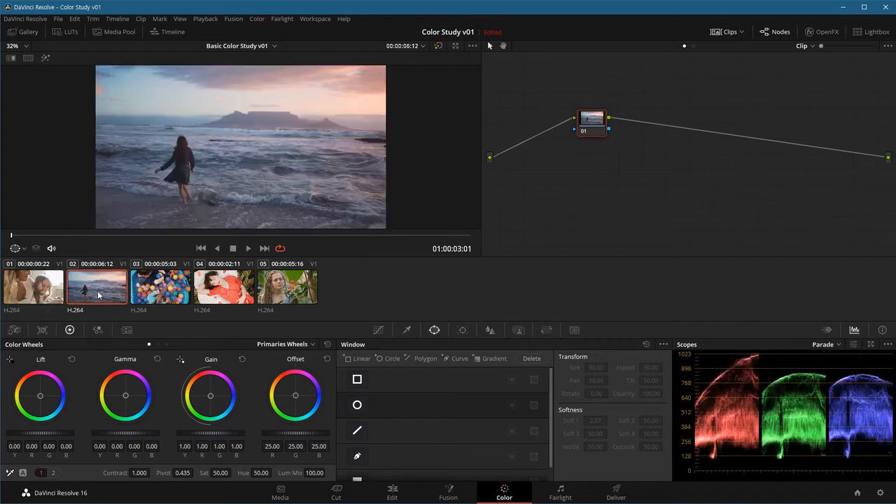
pyautogui.click(167, 290)
pyautogui.click(225, 291)
pyautogui.click(286, 292)
pyautogui.click(229, 289)
pyautogui.click(178, 285)
pyautogui.click(97, 287)
pyautogui.click(33, 287)
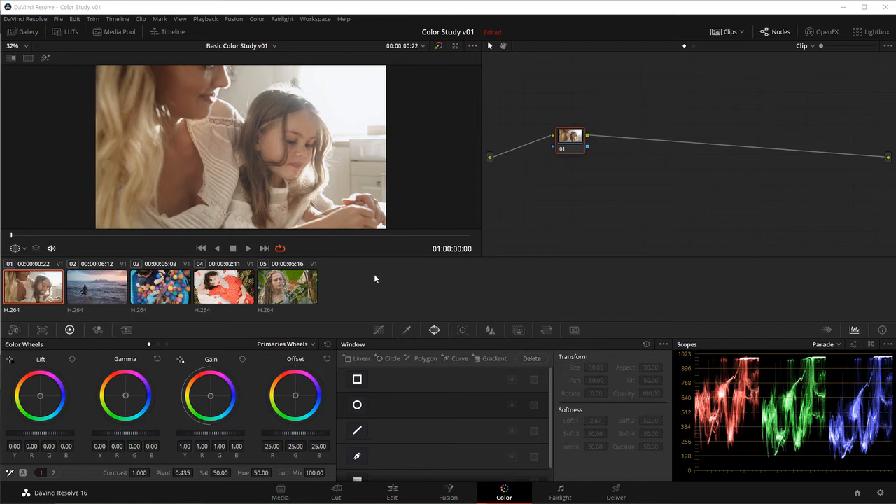
# Return to the Edit page and examine the format and frame rate options in the custom settings of a new timeline
pyautogui.click(392, 493)
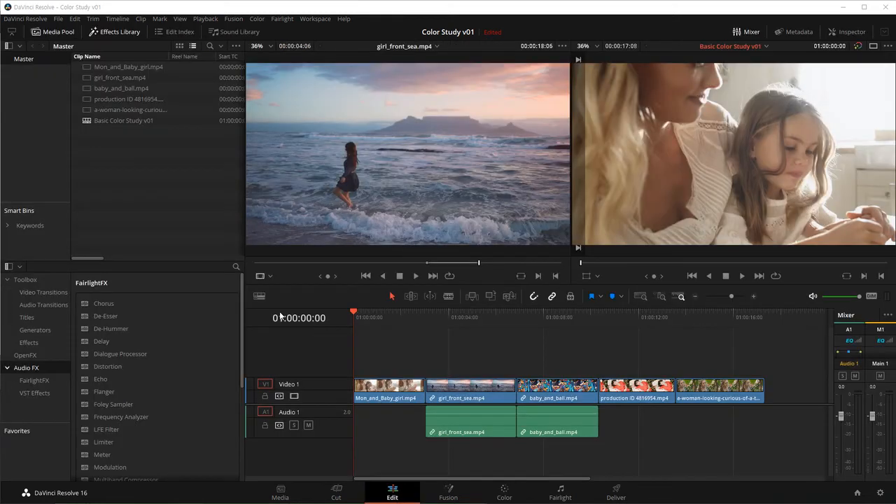
pyautogui.rightClick(155, 149)
pyautogui.moveTo(183, 153)
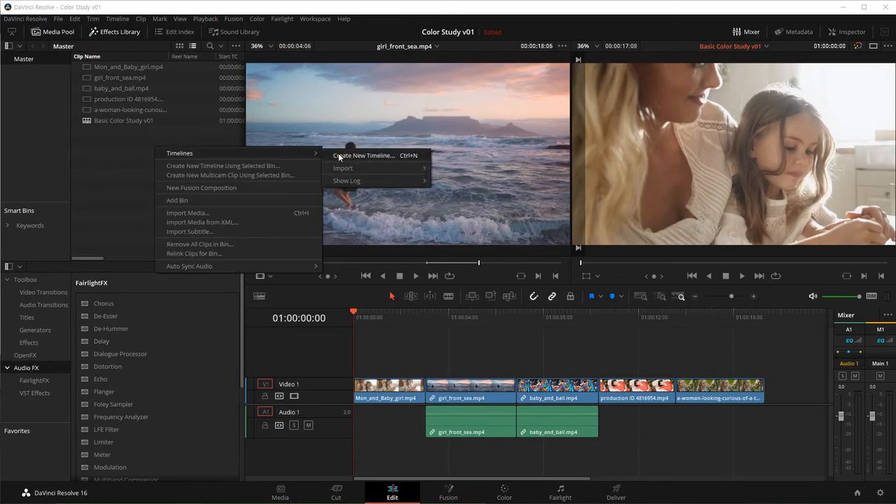
pyautogui.click(371, 157)
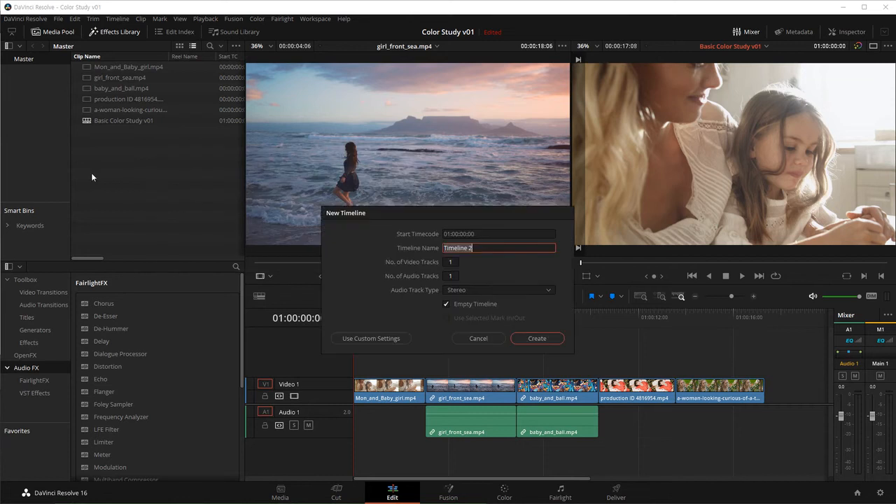
pyautogui.click(394, 338)
pyautogui.click(424, 234)
pyautogui.click(469, 322)
pyautogui.click(443, 316)
pyautogui.click(548, 373)
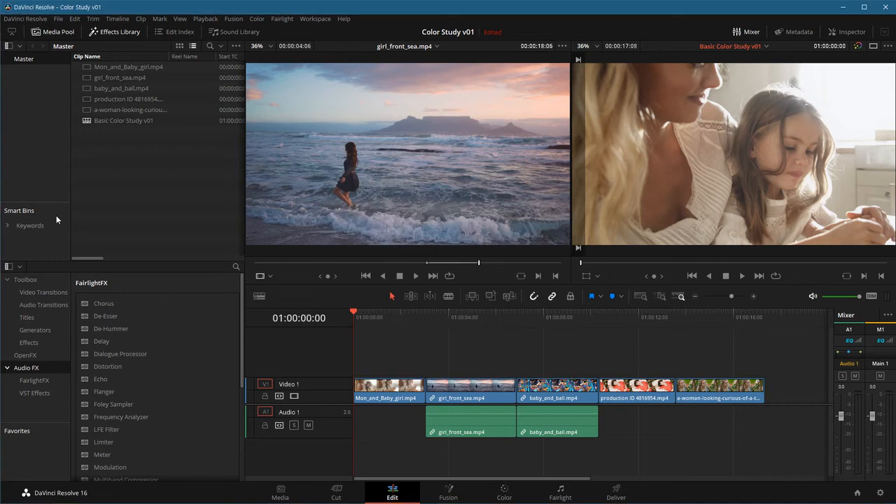
# Extend the marked section of girl_front_sea.mp4 to 00:00:18:21 and insert it at the start of the empty Timeline 2
pyautogui.click(103, 77)
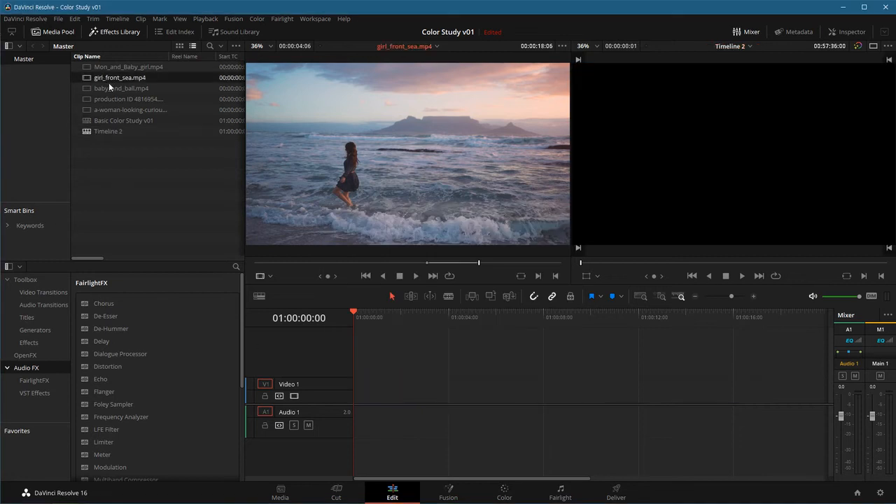
pyautogui.moveTo(479, 264); pyautogui.dragTo(488, 266)
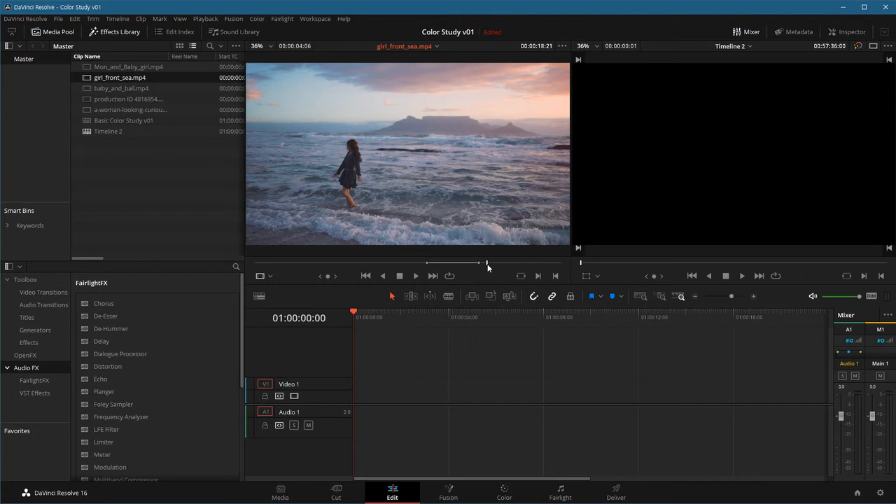
pyautogui.press('F9')
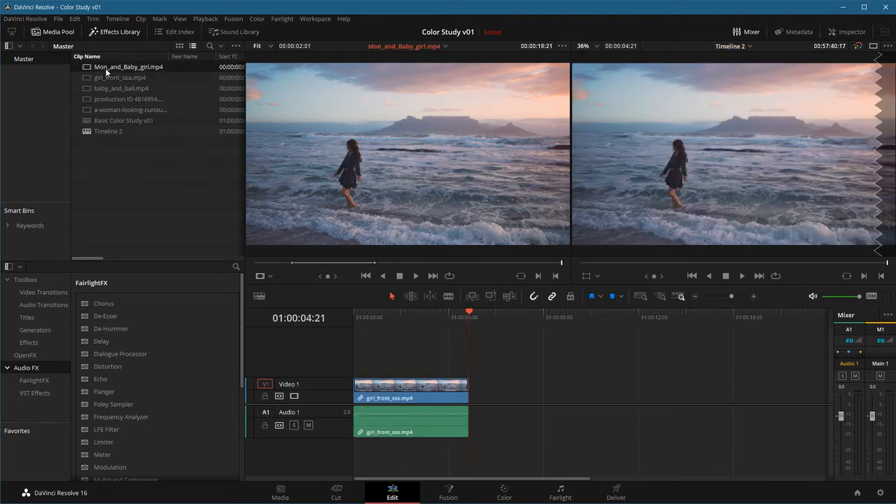
# Mark a 00:00:01:12 section of Mon_and_Baby_girl.mp4 starting at 00:00:02:02 and insert it after the sea clip
pyautogui.doubleClick(106, 69)
pyautogui.moveTo(384, 263); pyautogui.dragTo(340, 268)
pyautogui.press('o')
pyautogui.press('i')
pyautogui.press('F9')
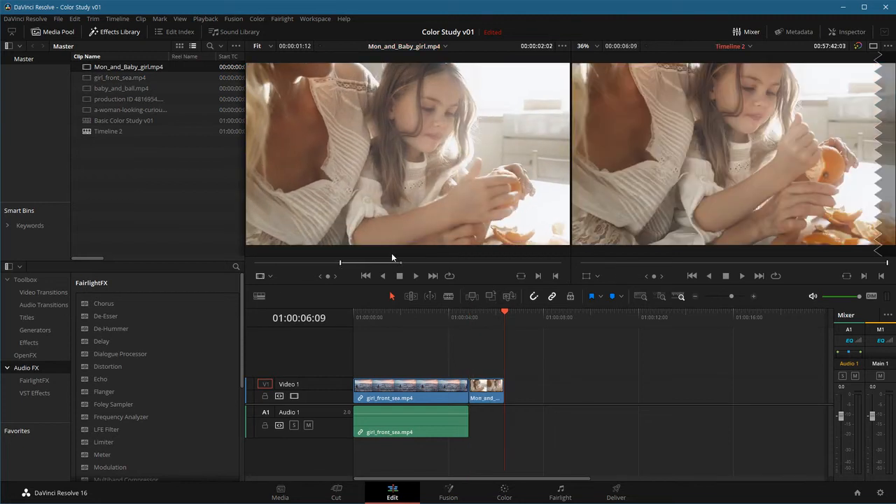
# Mark a 00:00:02:23 section of the a-woman-looking-curious clip ending at 00:00:13:11 and insert it at the end of Timeline 2
pyautogui.doubleClick(125, 109)
pyautogui.press('i')
pyautogui.moveTo(487, 264); pyautogui.dragTo(514, 263)
pyautogui.press('o')
pyautogui.press('F9')
pyautogui.press('F9')
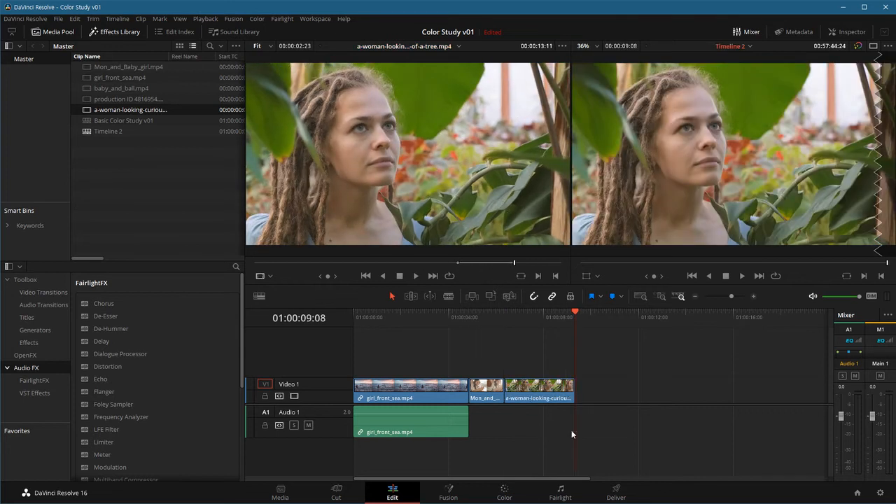
# Find Timeline 2 among the project's timelines and keep it as the active timeline
pyautogui.click(115, 130)
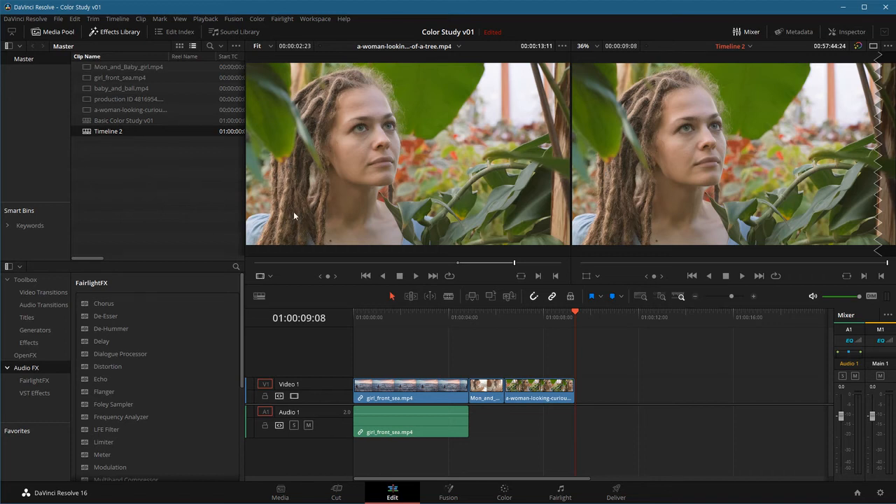
pyautogui.click(749, 45)
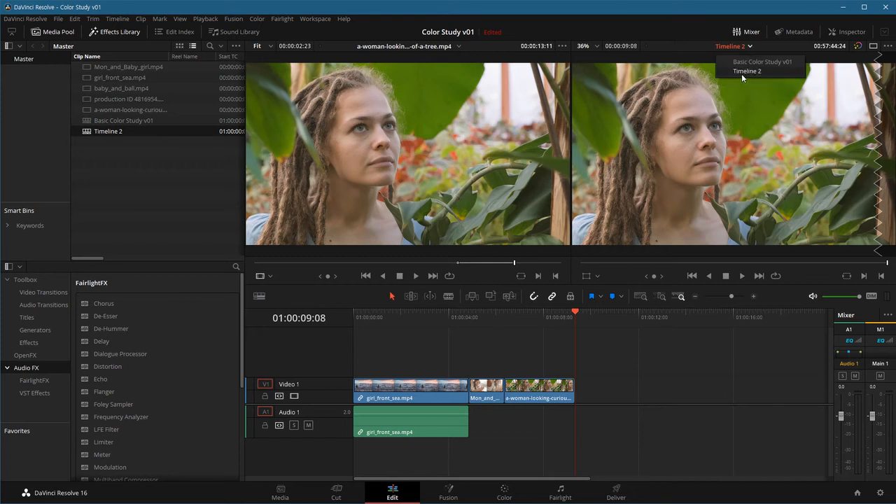
pyautogui.click(741, 74)
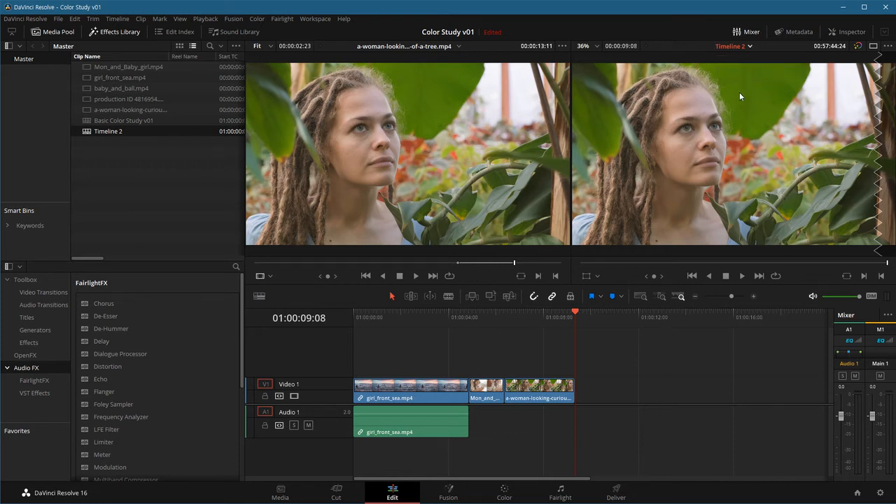
# Open Timeline 2 on the Color page and review its three clips, ending on clip 03
pyautogui.click(504, 493)
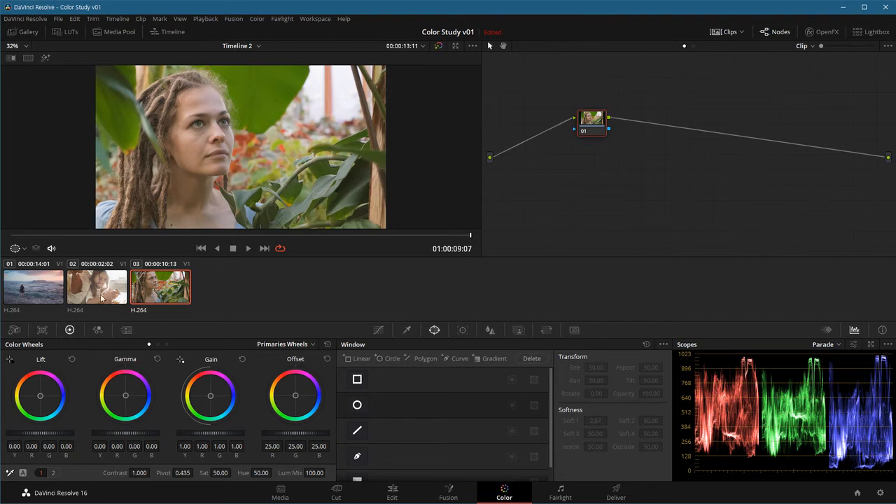
pyautogui.click(39, 293)
pyautogui.click(118, 299)
pyautogui.click(160, 290)
pyautogui.click(95, 296)
pyautogui.click(49, 294)
pyautogui.click(101, 294)
pyautogui.click(155, 293)
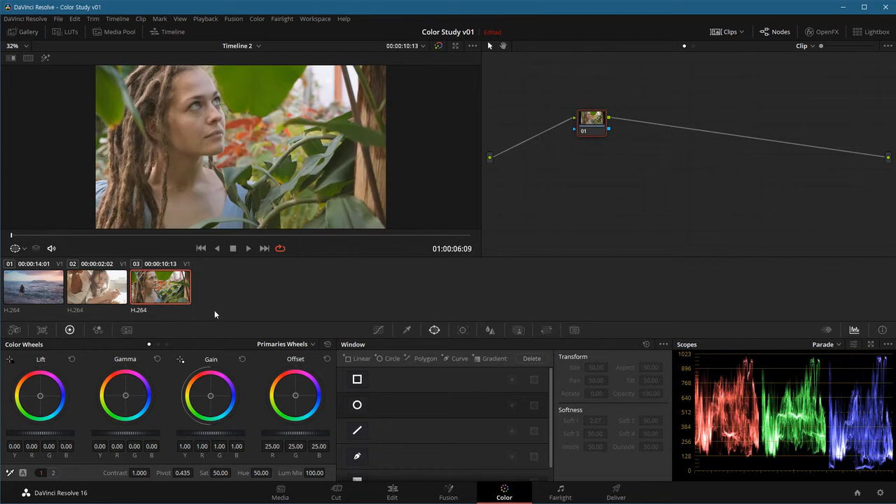
# Switch the Color page to the Basic Color Study v01 timeline and view clips 03, 02 and 01
pyautogui.click(257, 46)
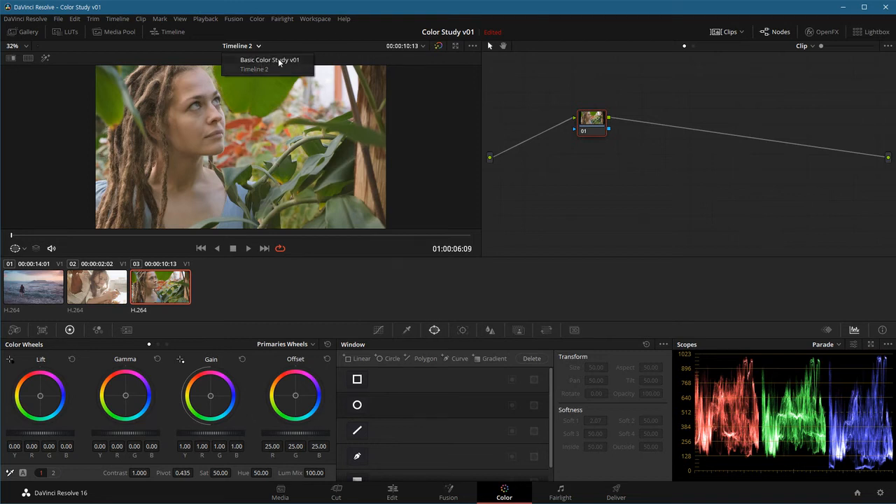
pyautogui.click(278, 60)
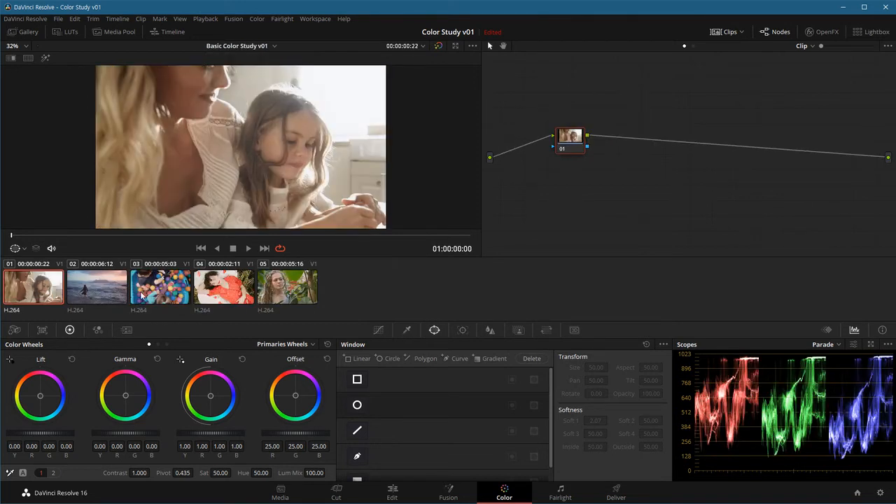
pyautogui.click(154, 298)
pyautogui.click(96, 298)
pyautogui.click(50, 298)
# Switch to Timeline 2 on the Color page and return to Basic Color Study v01
pyautogui.click(274, 47)
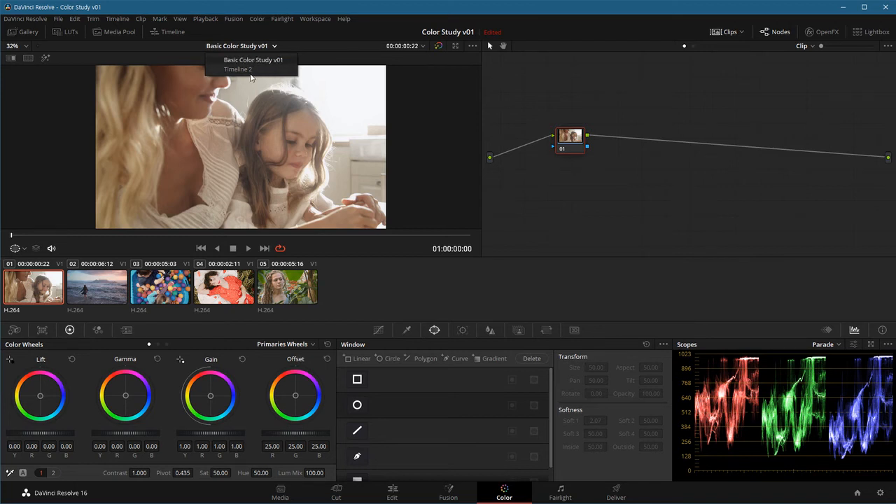
pyautogui.click(253, 69)
pyautogui.click(259, 45)
pyautogui.click(260, 50)
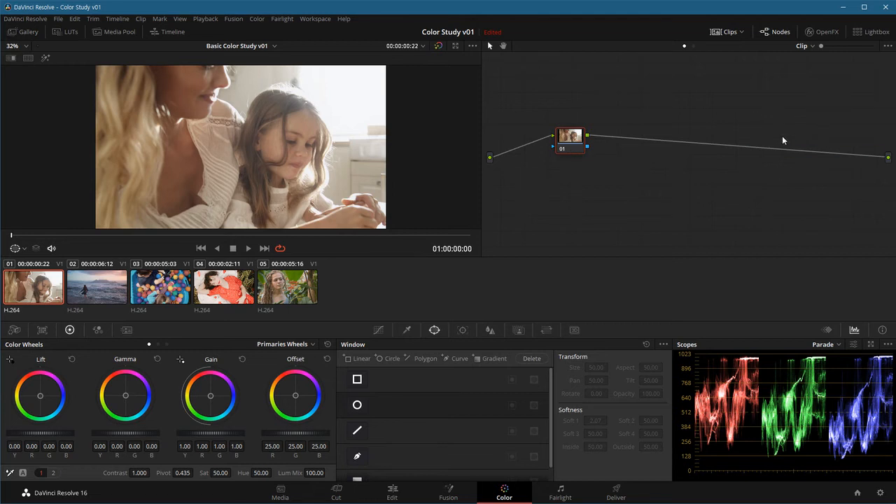
# Toggle the node graph off and back on, and shift node 01 around within it
pyautogui.click(777, 33)
pyautogui.click(778, 35)
pyautogui.click(779, 36)
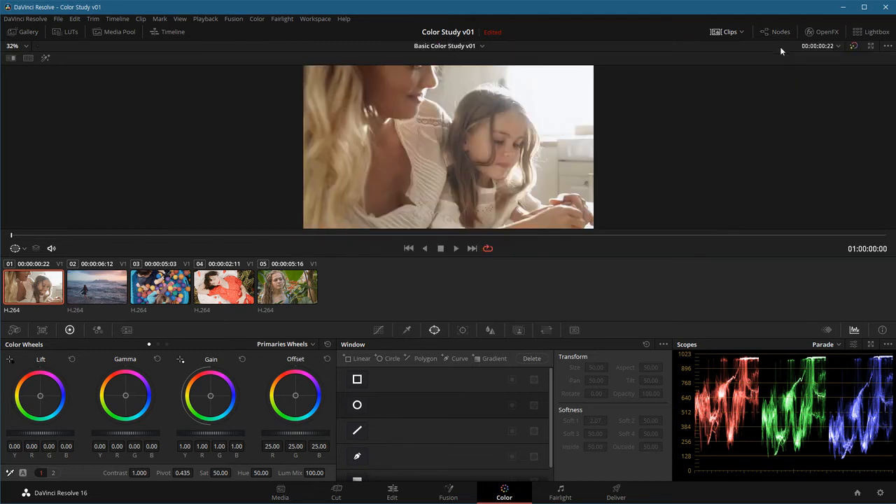
pyautogui.click(779, 33)
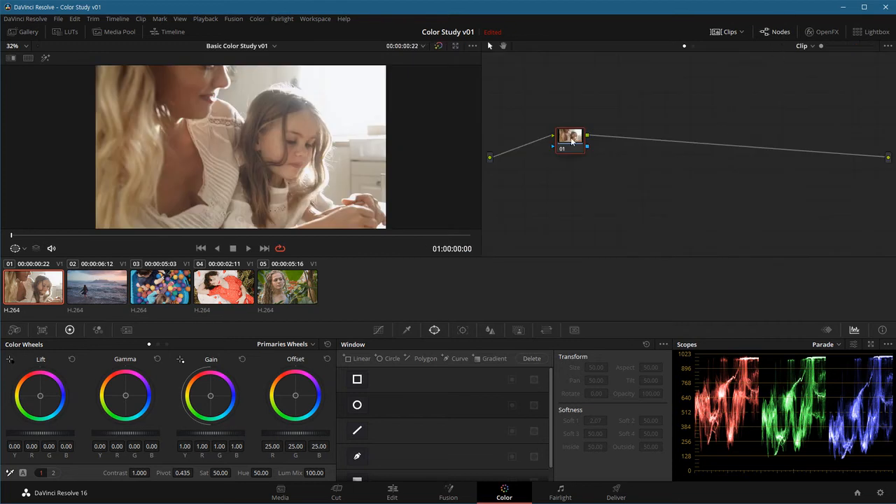
pyautogui.moveTo(570, 141)
pyautogui.mouseDown()
pyautogui.moveTo(577, 159)
pyautogui.moveTo(584, 144)
pyautogui.mouseUp()
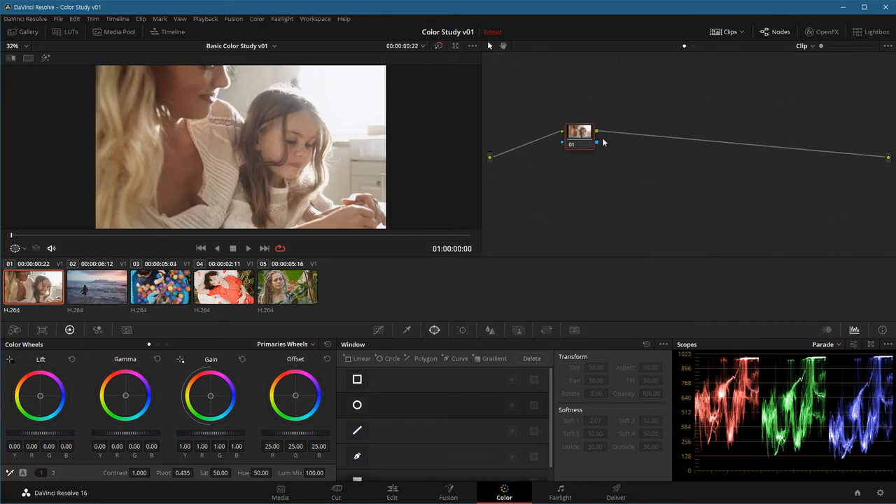
pyautogui.moveTo(581, 136); pyautogui.dragTo(586, 158)
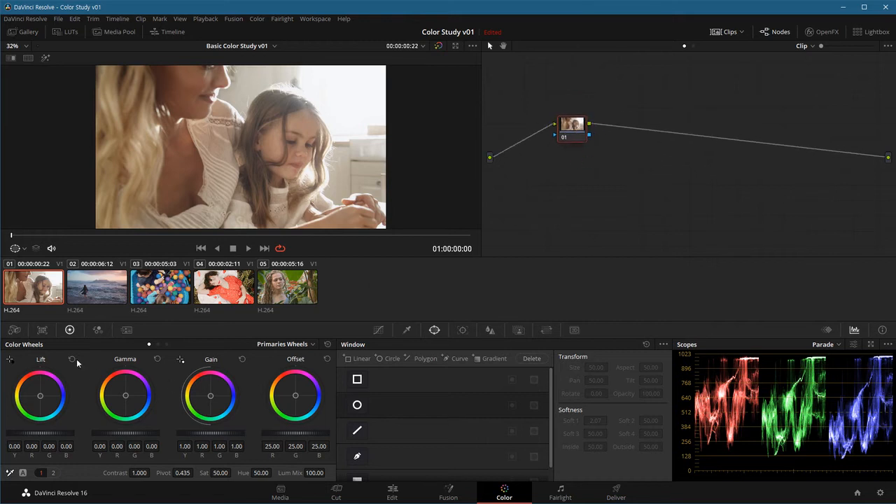
# Look through the color correction palettes, including the RGB Mixer, and return to the Color Wheels
pyautogui.click(43, 330)
pyautogui.click(14, 330)
pyautogui.click(43, 330)
pyautogui.click(70, 329)
pyautogui.click(97, 331)
pyautogui.click(124, 329)
pyautogui.click(98, 330)
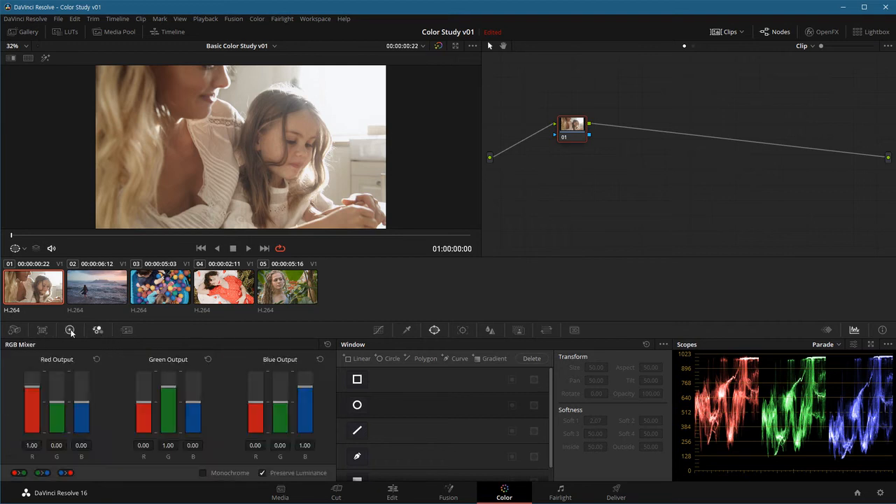
pyautogui.click(72, 331)
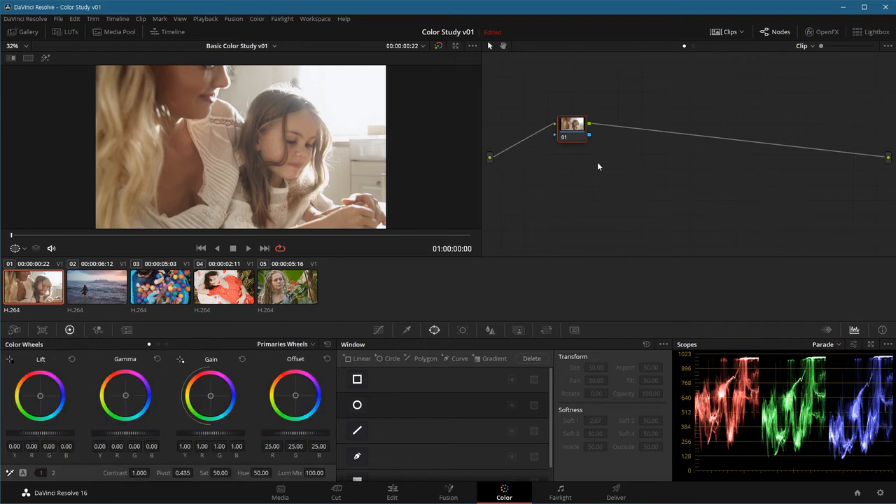
# Nudge node 01 in the graph and examine the available commands for adding nodes
pyautogui.moveTo(575, 133); pyautogui.dragTo(568, 134)
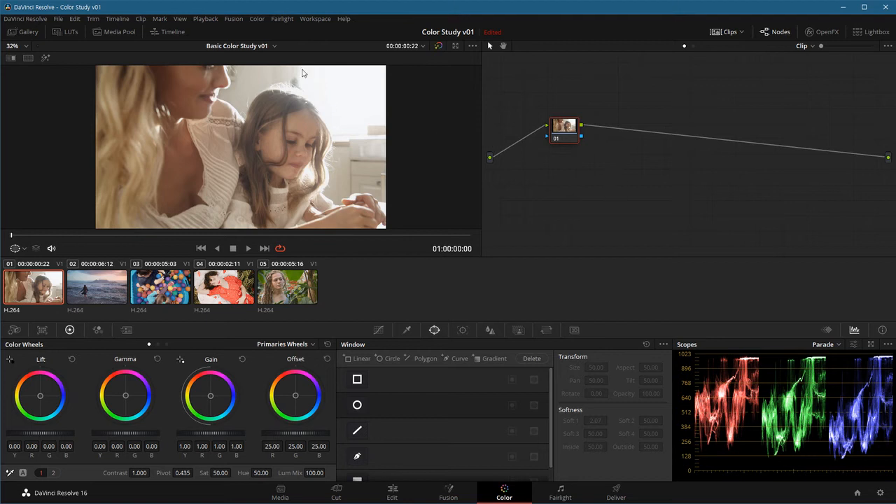
pyautogui.click(258, 24)
pyautogui.moveTo(304, 28)
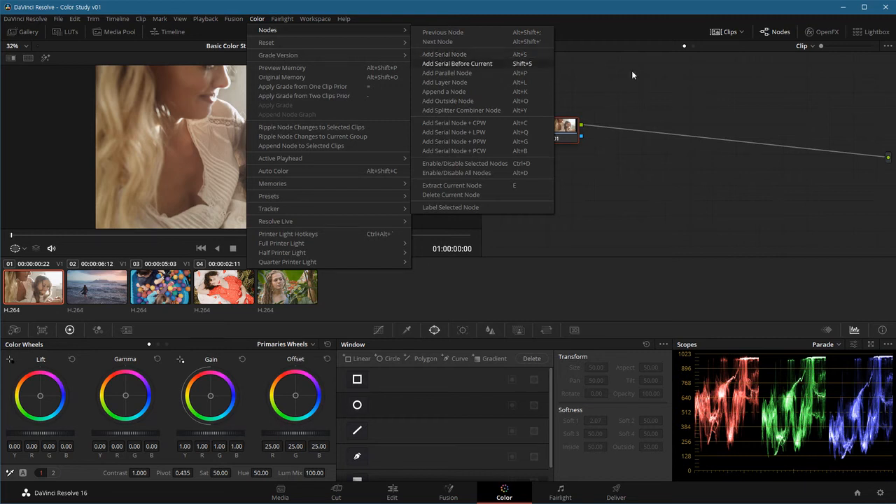
pyautogui.click(547, 64)
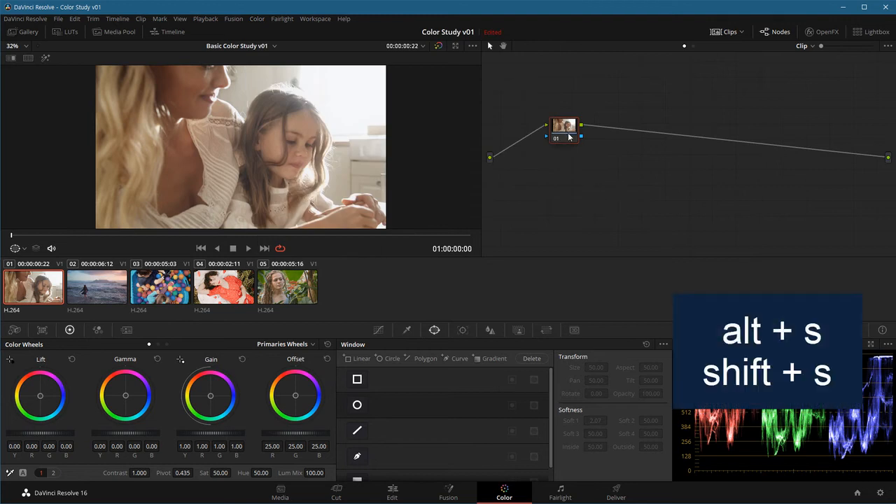
# Add two serial nodes after node 01 and one more before the last of them, spacing out the new nodes
pyautogui.hotkey('alt', 's')
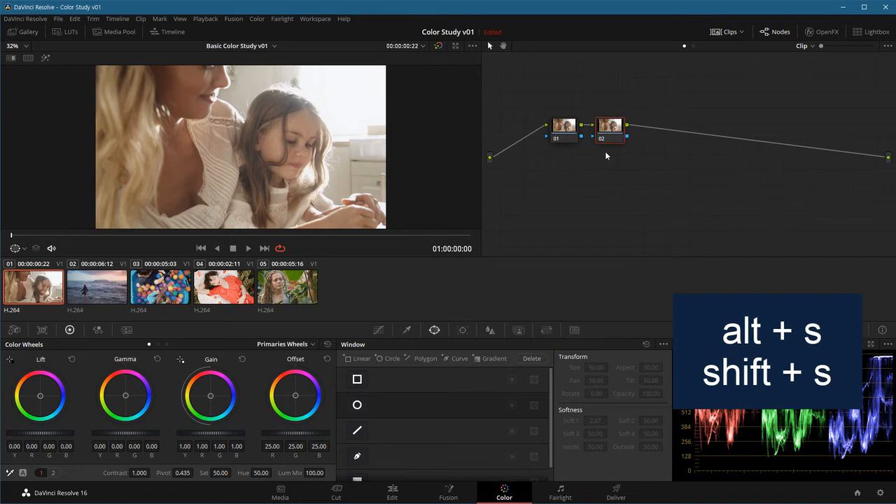
pyautogui.hotkey('alt', 's')
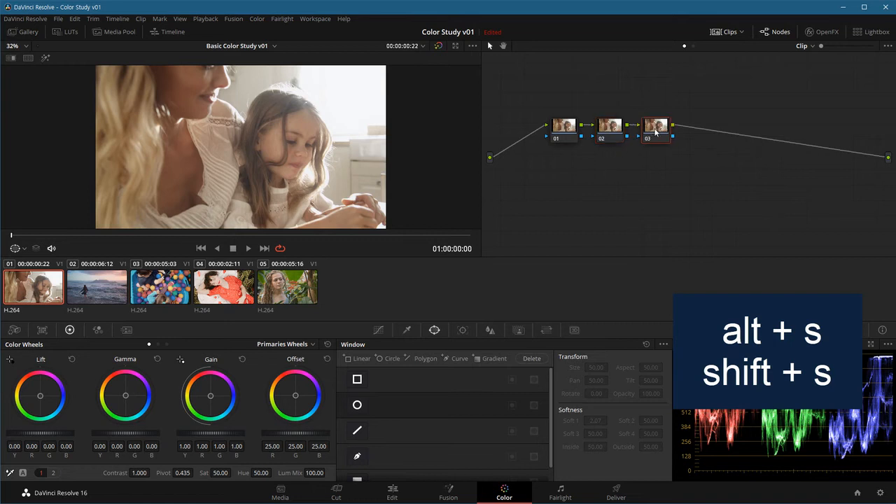
pyautogui.moveTo(657, 131); pyautogui.dragTo(739, 166)
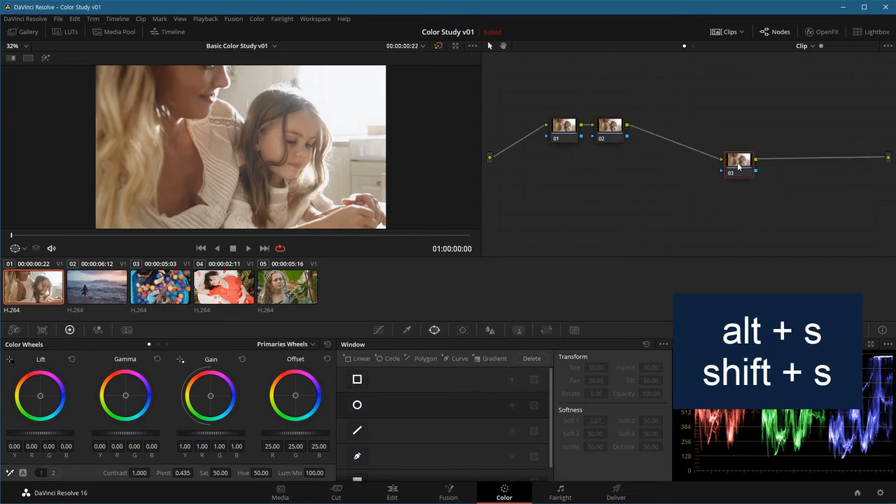
pyautogui.hotkey('shift', 's')
pyautogui.moveTo(733, 203); pyautogui.dragTo(659, 189)
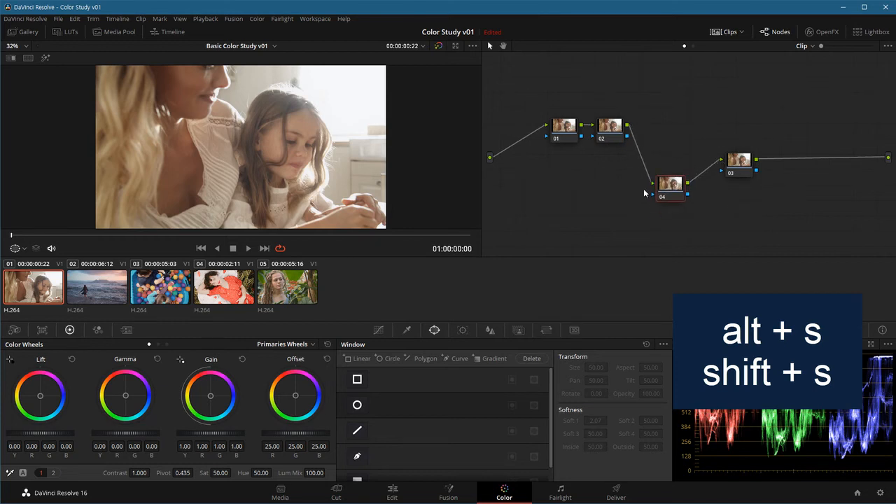
# Show the Curves palette and step through the four nodes of clip 01 to inspect them, ending on node 01
pyautogui.click(609, 128)
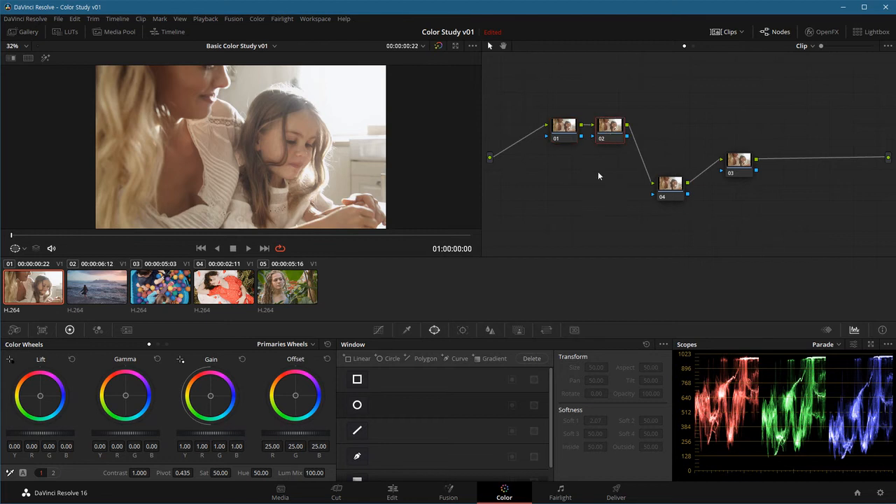
pyautogui.click(571, 134)
pyautogui.click(602, 139)
pyautogui.click(378, 330)
pyautogui.click(668, 191)
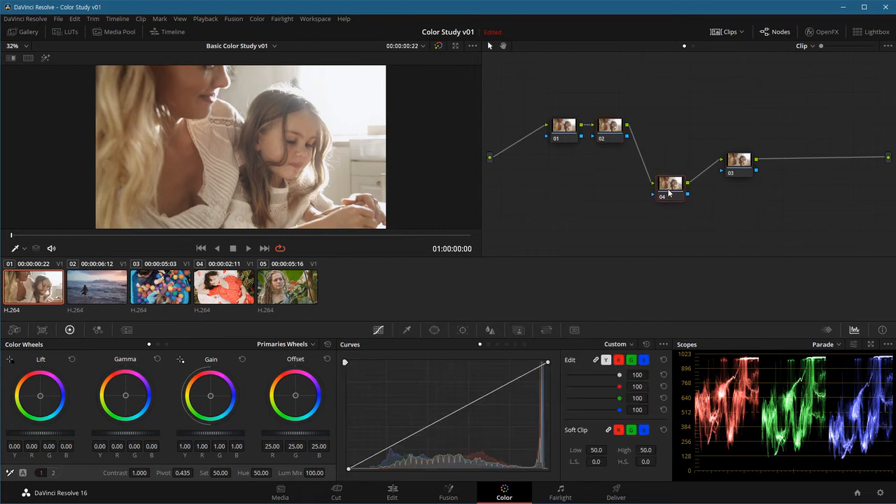
pyautogui.click(735, 161)
pyautogui.click(571, 133)
pyautogui.click(613, 133)
pyautogui.click(567, 133)
# Spread the node chain into a zigzag, with nodes 01 and 04 low, node 02 high and node 03 high near the output
pyautogui.moveTo(557, 124); pyautogui.dragTo(548, 176)
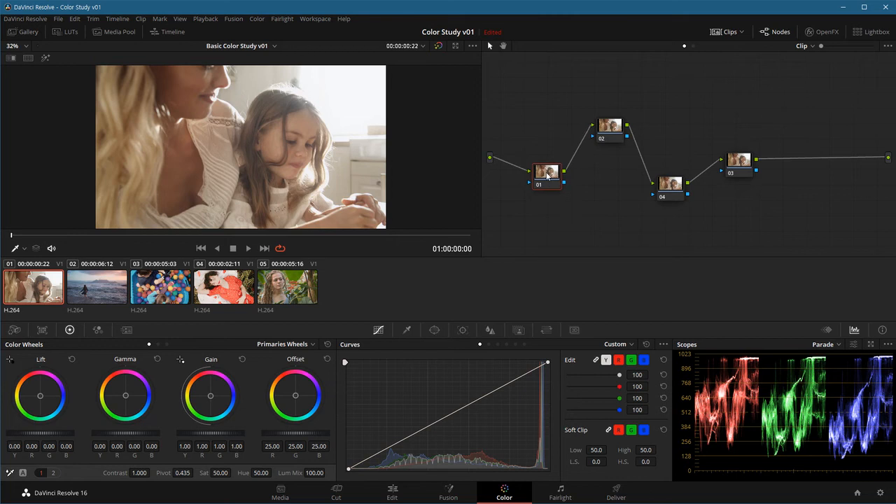
pyautogui.moveTo(611, 123); pyautogui.dragTo(617, 127)
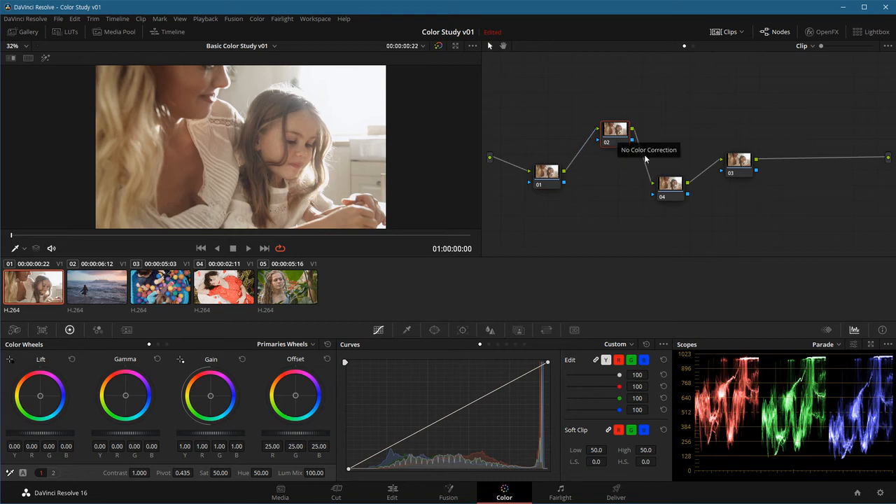
pyautogui.click(673, 187)
pyautogui.click(732, 165)
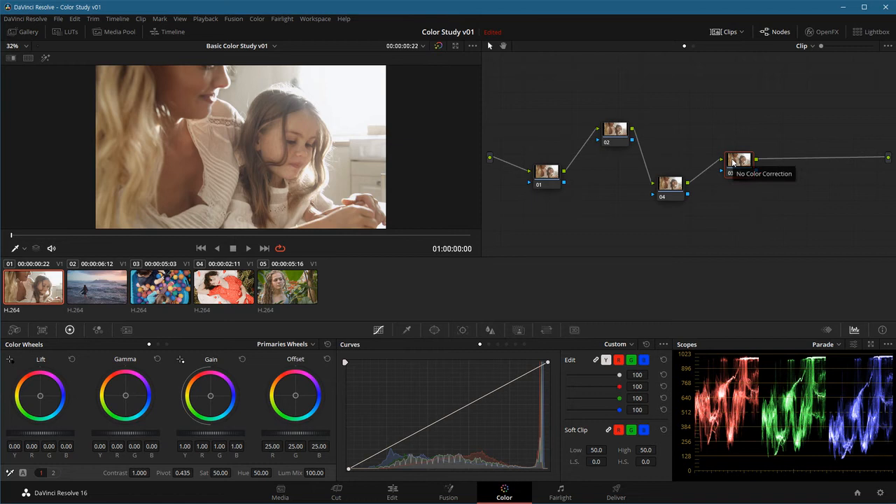
pyautogui.moveTo(744, 165); pyautogui.dragTo(754, 151)
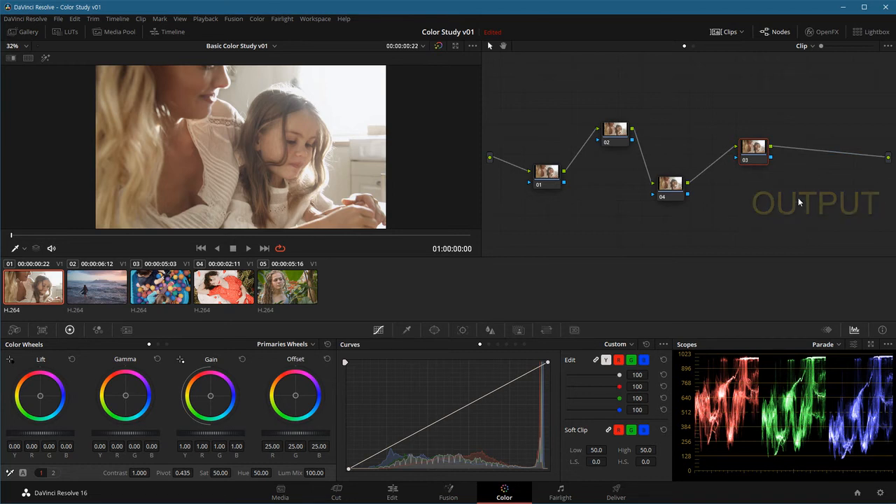
pyautogui.moveTo(756, 161); pyautogui.dragTo(793, 141)
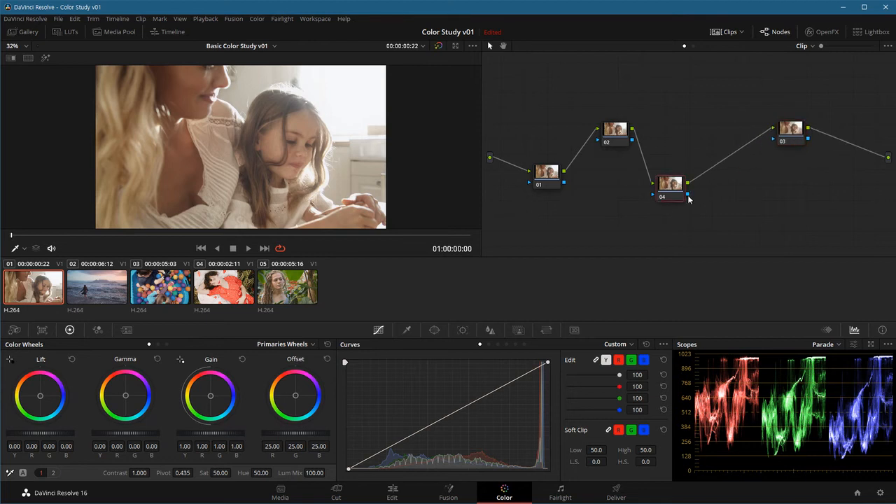
pyautogui.moveTo(675, 197); pyautogui.dragTo(702, 203)
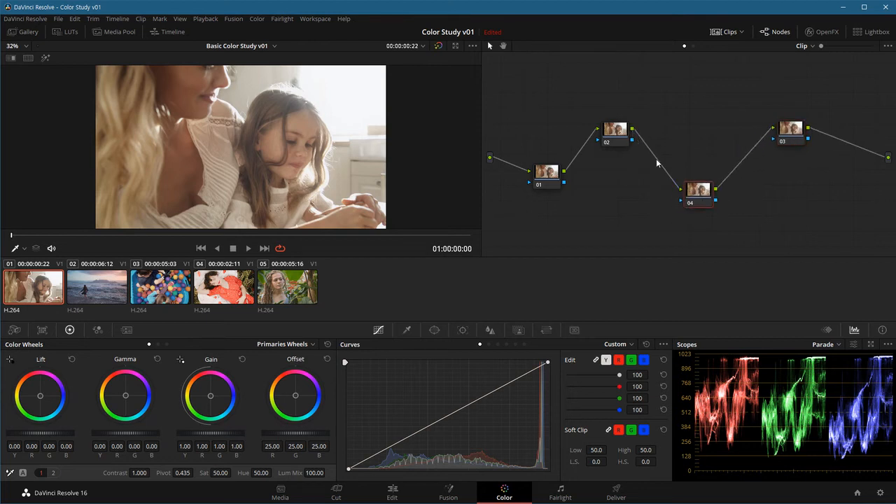
# Disconnect node 02 from node 04, then select nodes 01, 02 and 04 to inspect the broken chain
pyautogui.moveTo(677, 188); pyautogui.dragTo(640, 144)
pyautogui.click(547, 186)
pyautogui.click(614, 130)
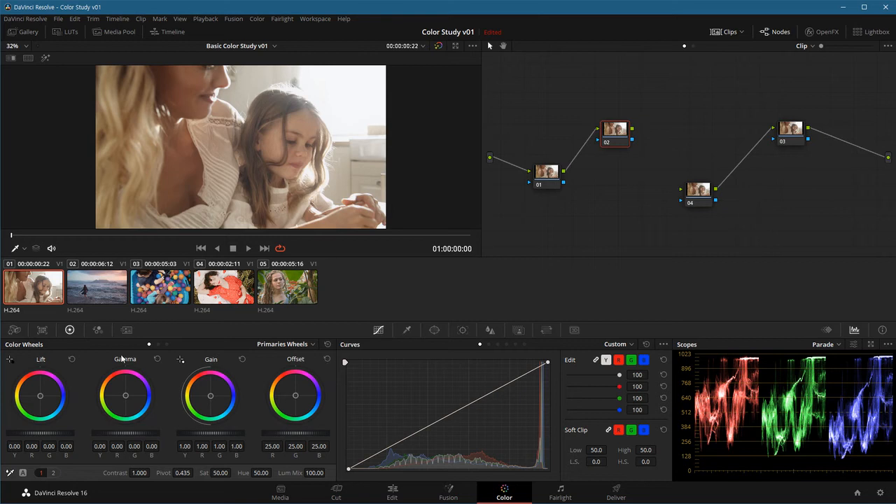
pyautogui.click(699, 194)
# Reconnect node 02's output to node 04's input and check both nodes, ending on node 04
pyautogui.moveTo(633, 129); pyautogui.dragTo(644, 116)
pyautogui.moveTo(679, 142); pyautogui.dragTo(676, 183)
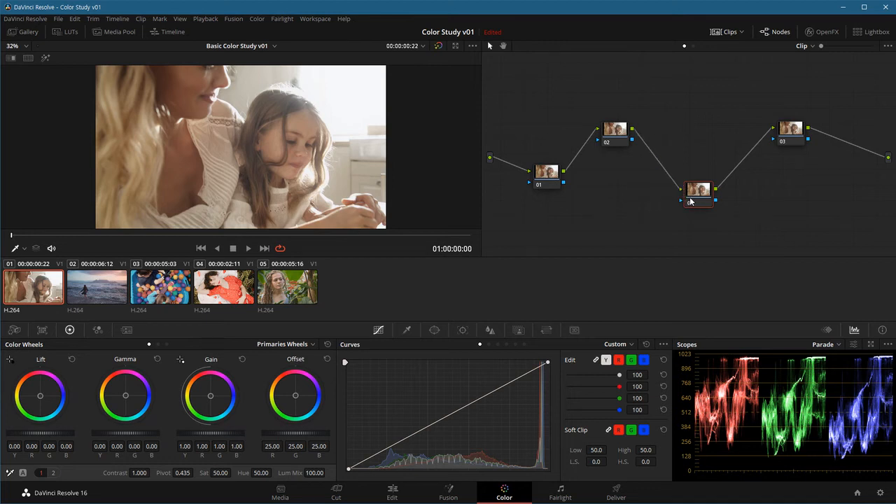
pyautogui.click(613, 133)
pyautogui.click(691, 203)
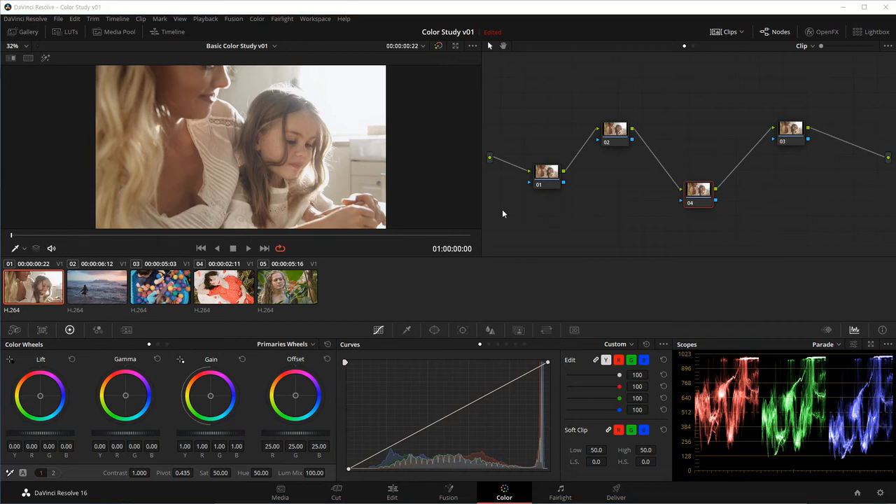
# Select node 01 and look at the Camera Raw and Color Match palettes, returning to the Color Wheels
pyautogui.click(544, 176)
pyautogui.click(14, 329)
pyautogui.click(42, 330)
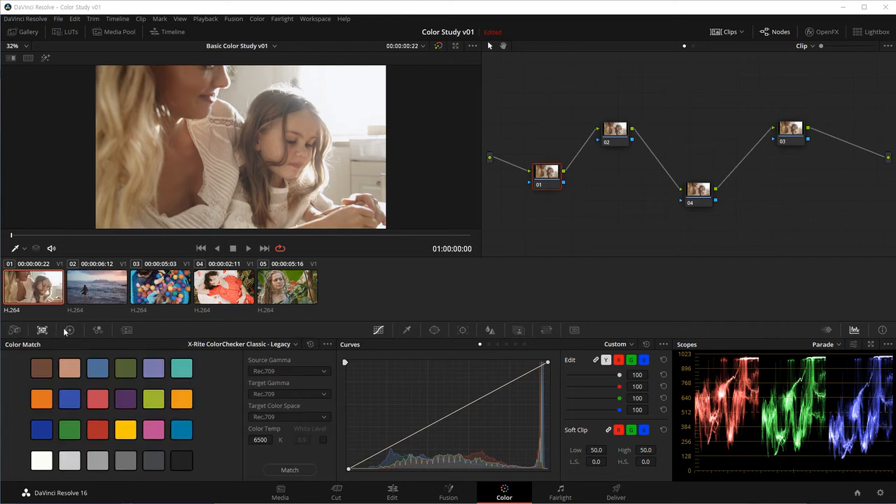
pyautogui.click(69, 330)
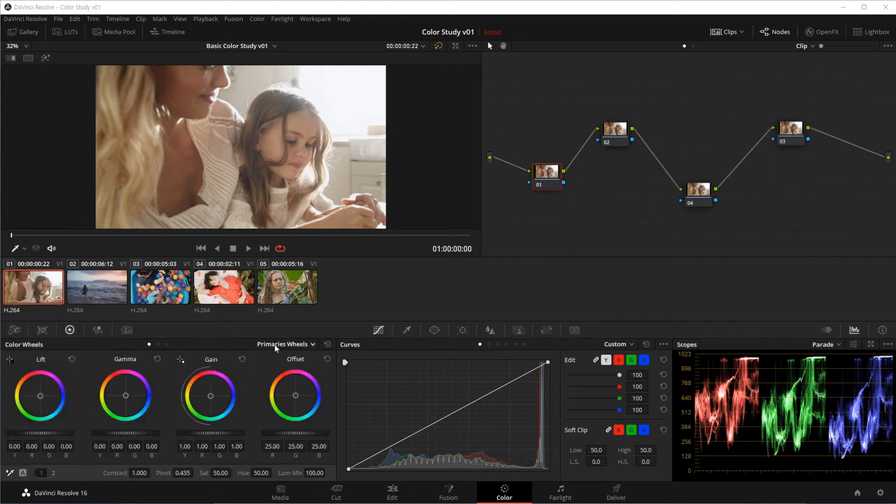
# Look through the Primaries Wheels, Primaries Bars and Log modes of the Color Wheels, ending on Primaries Wheels
pyautogui.click(309, 345)
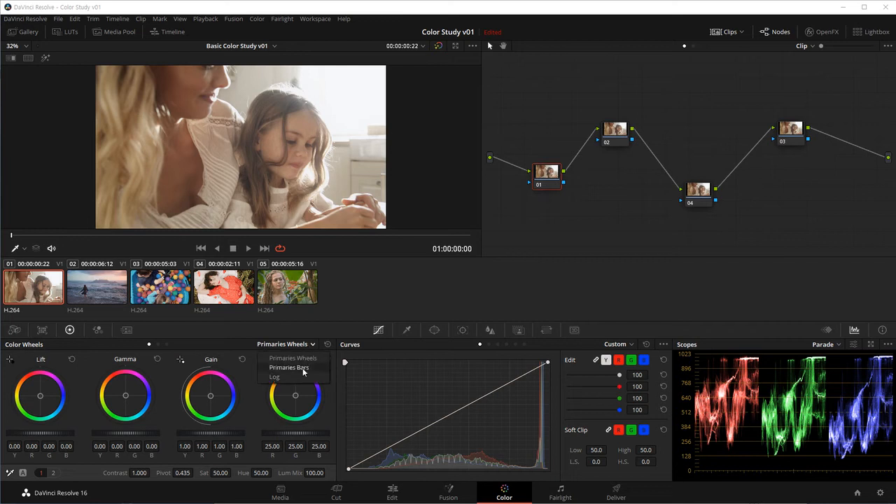
pyautogui.click(299, 369)
pyautogui.click(305, 344)
pyautogui.click(299, 383)
pyautogui.click(302, 345)
pyautogui.click(305, 366)
pyautogui.click(308, 345)
pyautogui.click(314, 361)
pyautogui.click(309, 343)
pyautogui.click(302, 361)
pyautogui.click(158, 344)
pyautogui.click(166, 343)
pyautogui.click(147, 343)
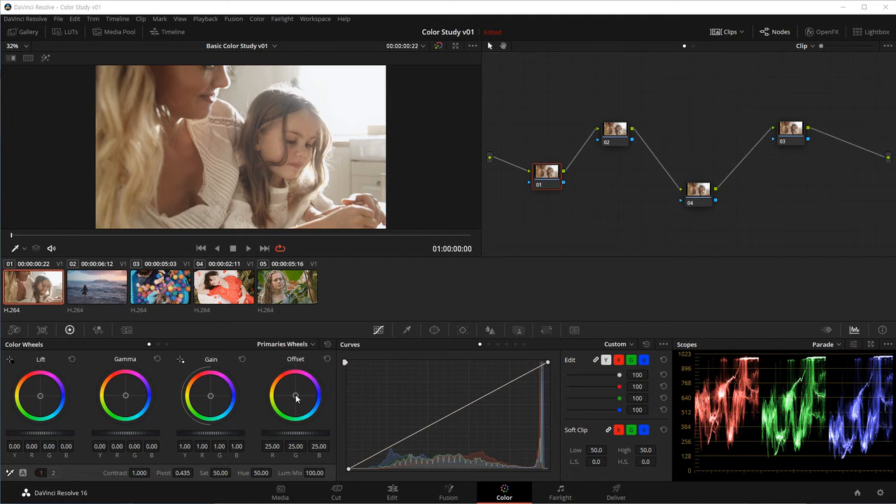
# Cool node 01's Offset to about R 18.07, G 23.98, B 33.97, and raise node 02's Contrast to about 1.394
pyautogui.moveTo(296, 397)
pyautogui.mouseDown()
pyautogui.moveTo(290, 392)
pyautogui.moveTo(299, 398)
pyautogui.mouseUp()
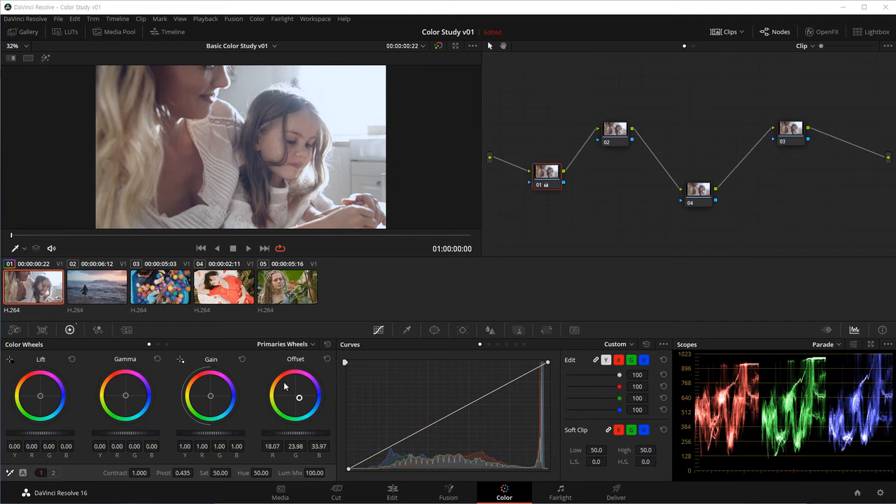
pyautogui.click(613, 133)
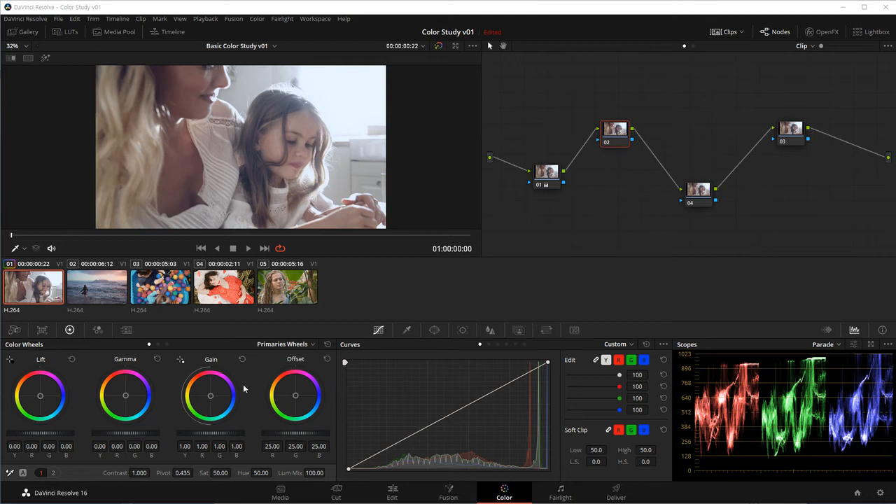
pyautogui.click(49, 473)
pyautogui.click(43, 473)
pyautogui.moveTo(139, 473); pyautogui.dragTo(153, 473)
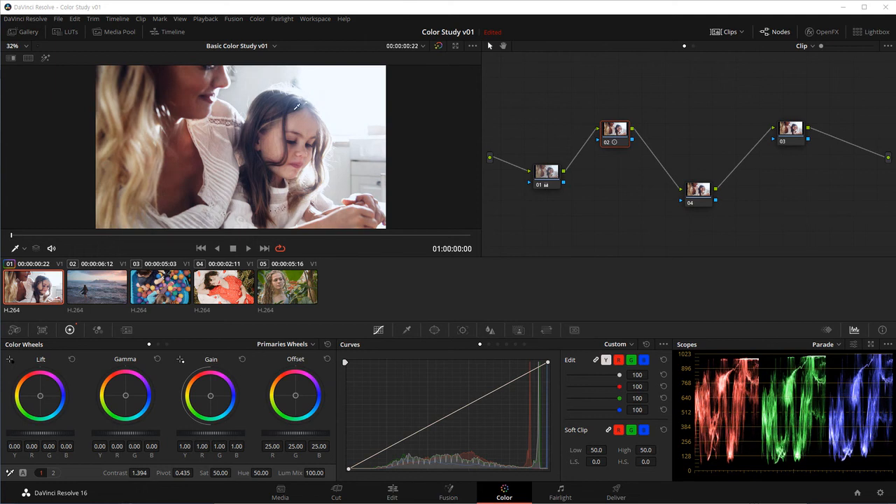
# Select node 04 and look through the curve types, including Hue Vs Lum and Sat Vs Sat, ending on the Custom curve
pyautogui.click(692, 198)
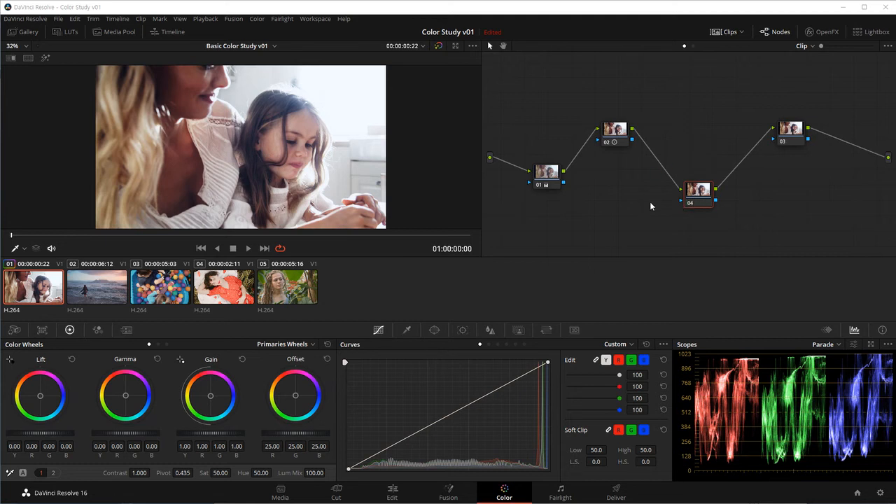
pyautogui.click(487, 344)
pyautogui.click(497, 345)
pyautogui.click(506, 344)
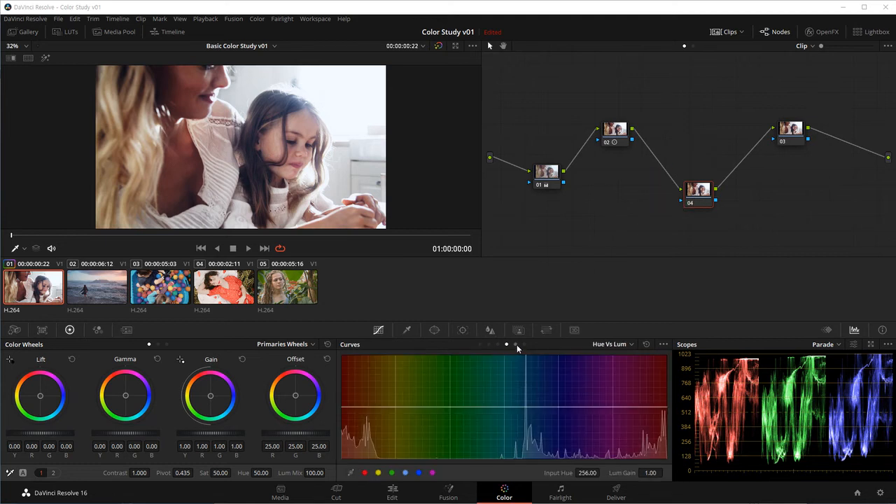
pyautogui.click(524, 344)
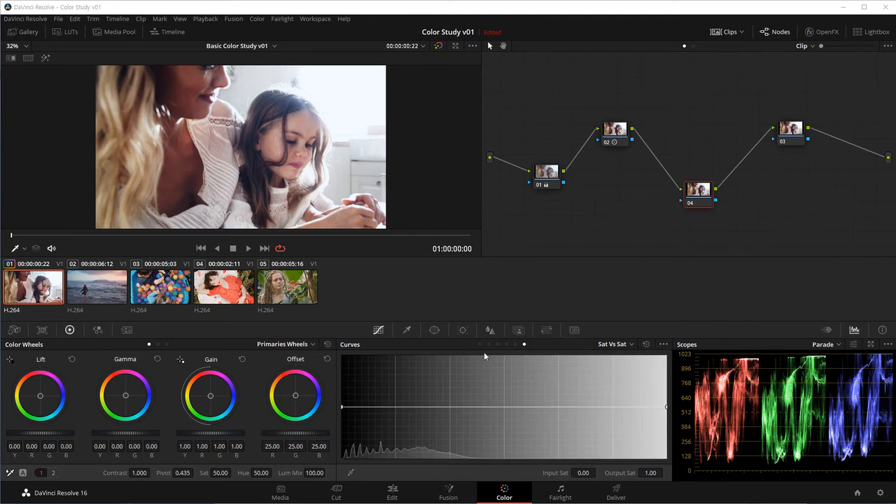
pyautogui.click(480, 344)
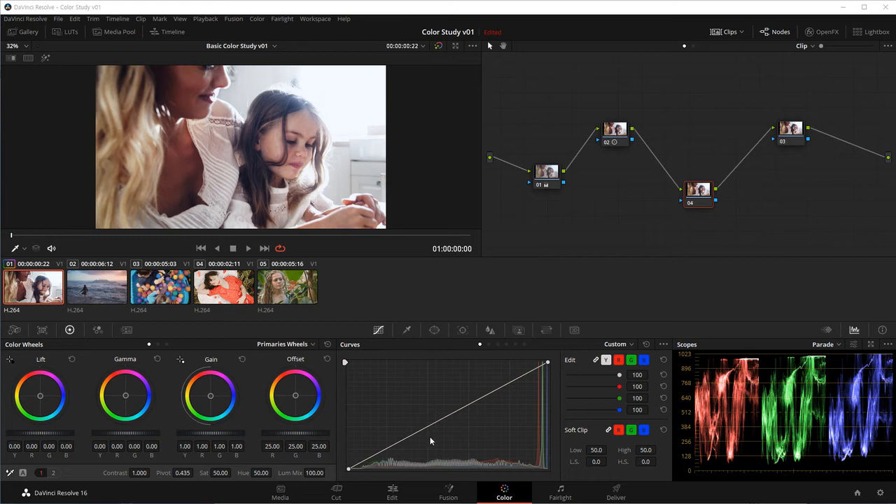
# Shape node 04's Custom curve into a gentle S with a lowered shadow point and a raised highlight point
pyautogui.click(394, 447)
pyautogui.moveTo(393, 446)
pyautogui.mouseDown()
pyautogui.moveTo(400, 456)
pyautogui.moveTo(381, 423)
pyautogui.moveTo(396, 452)
pyautogui.mouseUp()
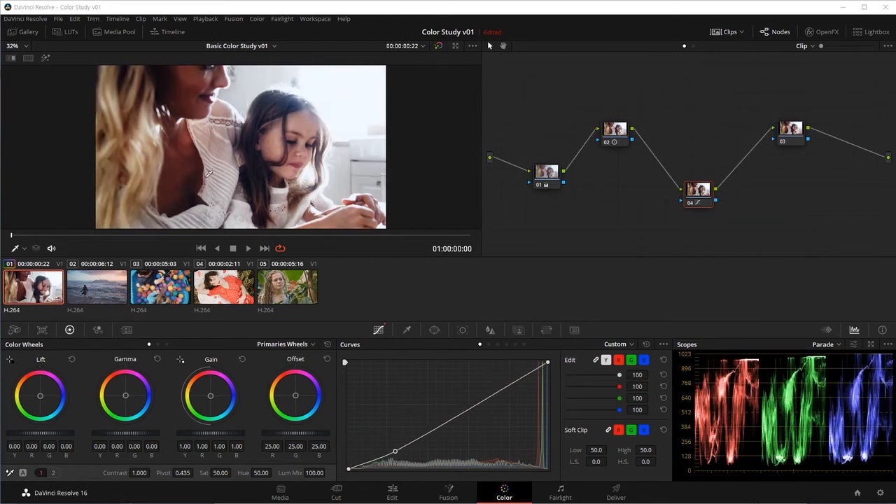
pyautogui.rightClick(395, 452)
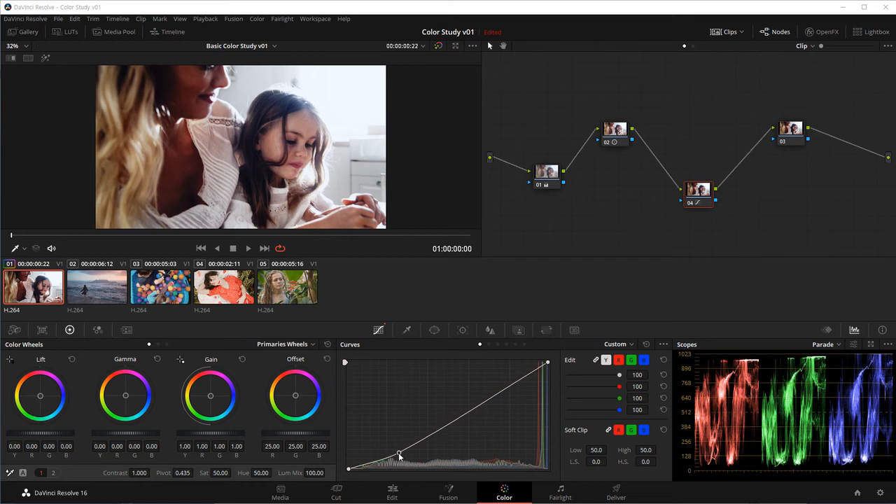
pyautogui.click(381, 445)
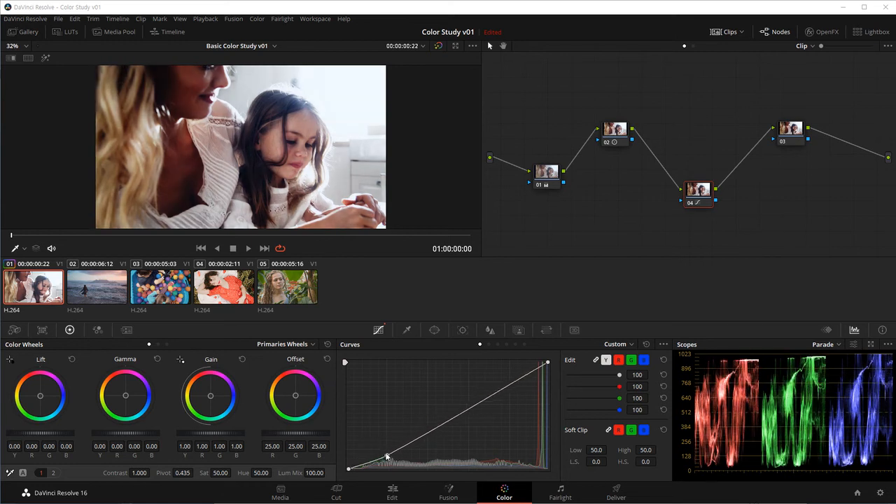
pyautogui.moveTo(381, 445); pyautogui.dragTo(391, 455)
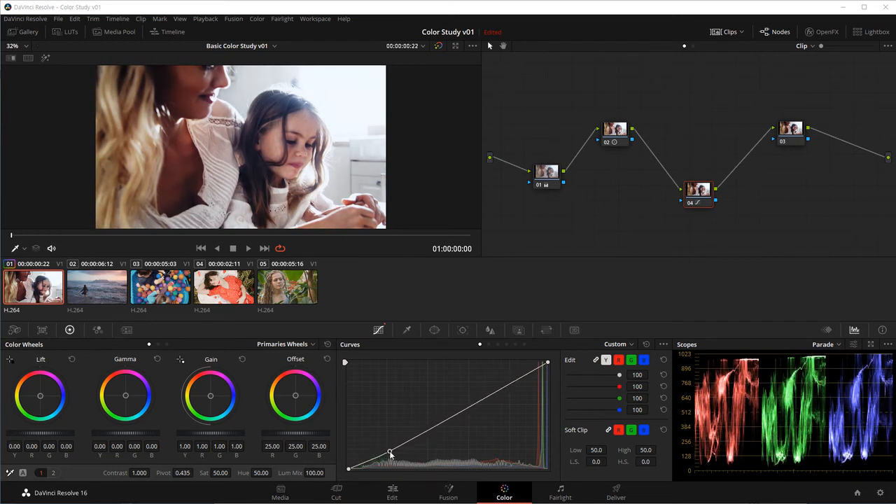
pyautogui.moveTo(488, 395)
pyautogui.mouseDown()
pyautogui.moveTo(481, 385)
pyautogui.moveTo(490, 380)
pyautogui.mouseUp()
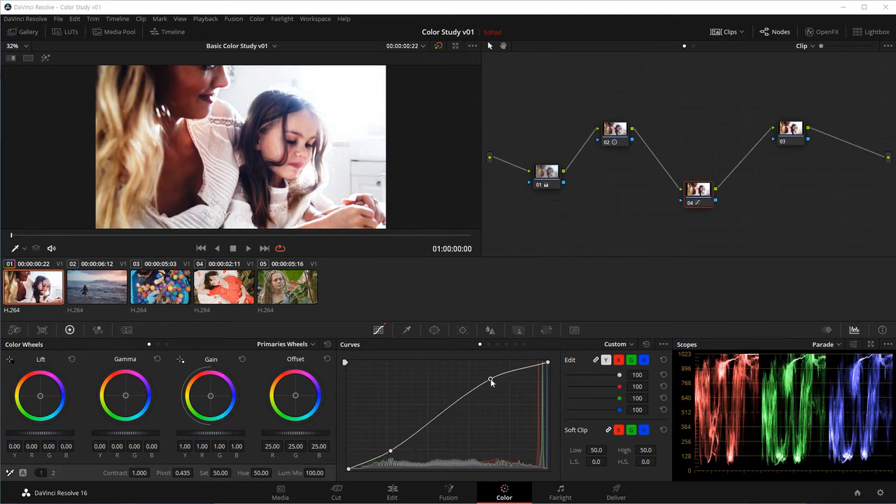
pyautogui.moveTo(389, 451); pyautogui.dragTo(388, 452)
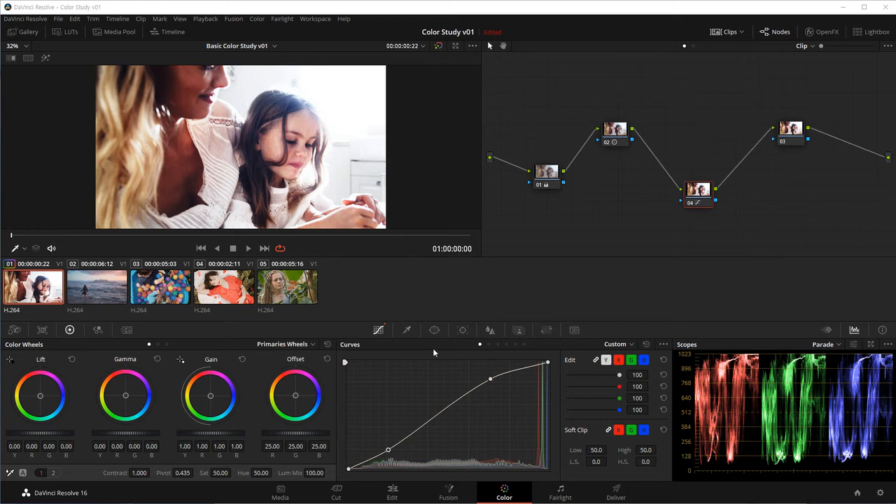
# Review the adjustments on nodes 01, 02 and 04 in turn
pyautogui.click(540, 182)
pyautogui.click(613, 137)
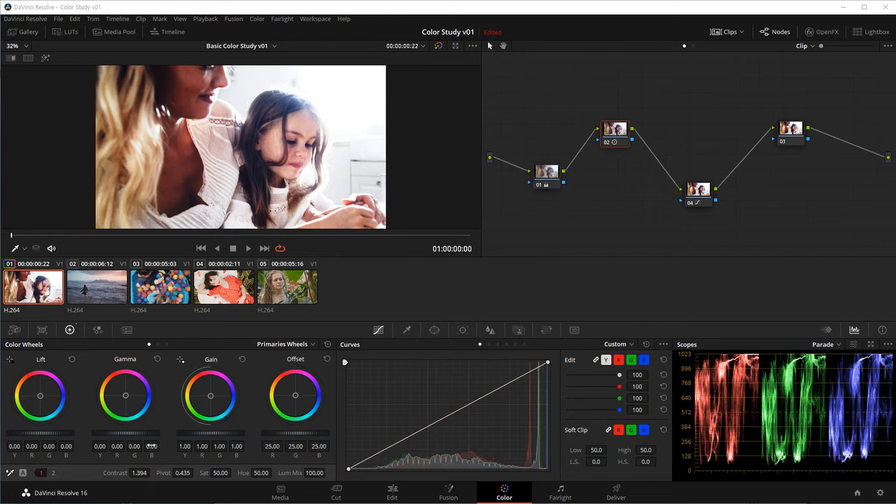
pyautogui.click(700, 196)
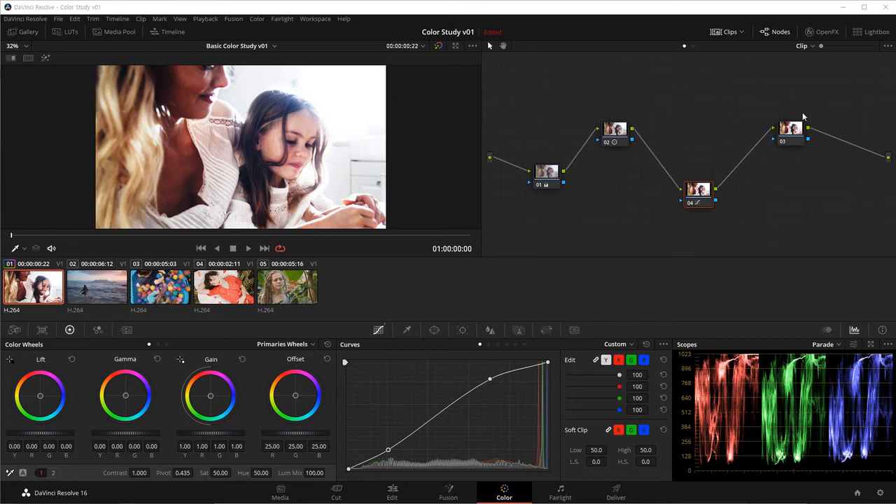
# Add a circular Power Window to node 03 and stretch it around both subjects, to about Size 60.27 and Aspect 67.96
pyautogui.click(790, 135)
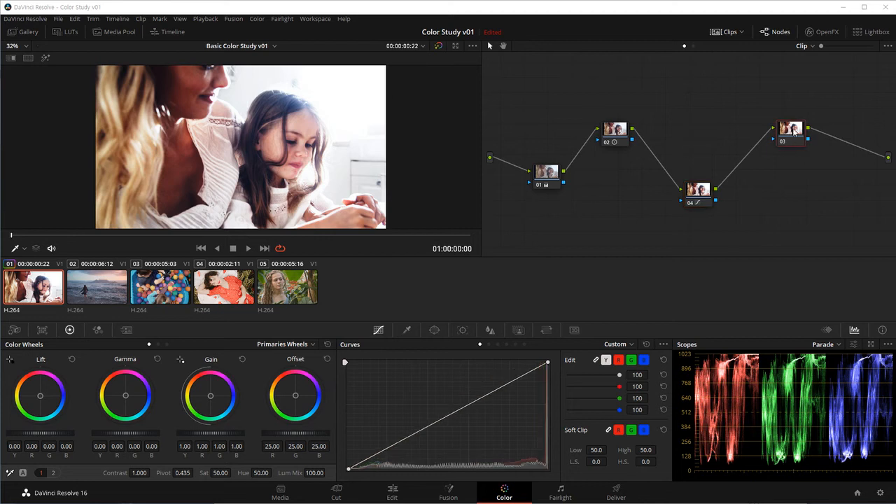
pyautogui.click(435, 330)
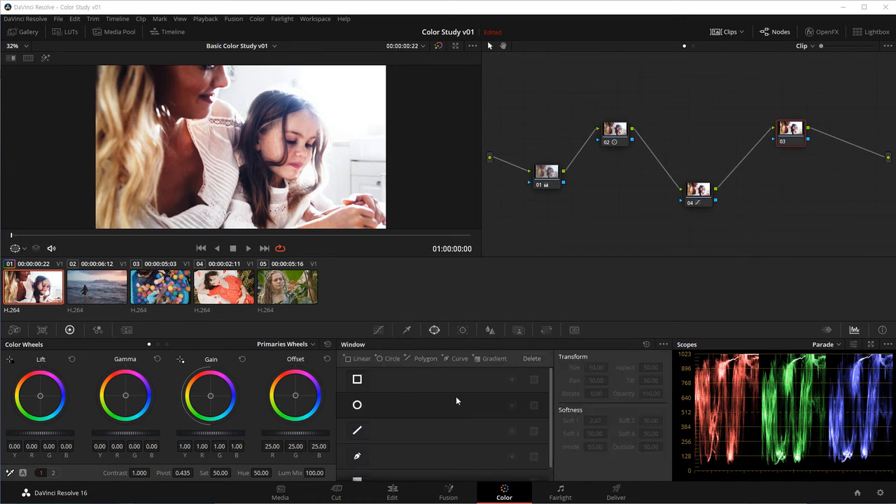
pyautogui.click(357, 406)
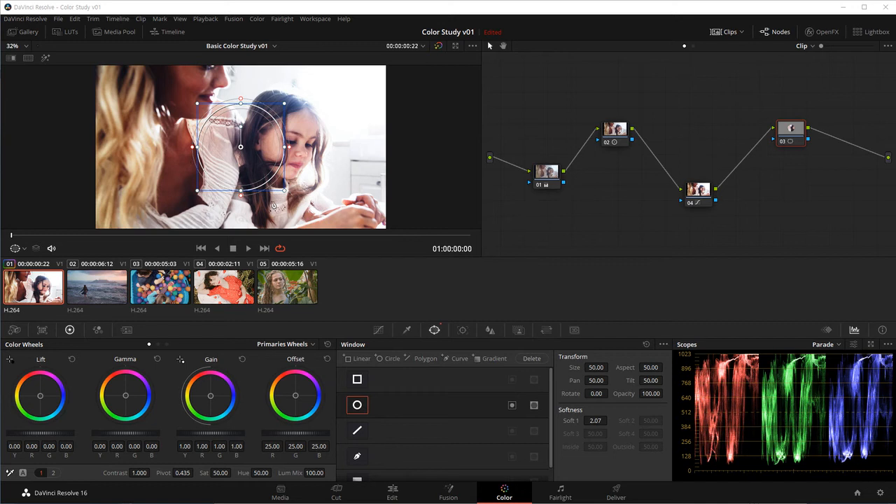
pyautogui.click(23, 248)
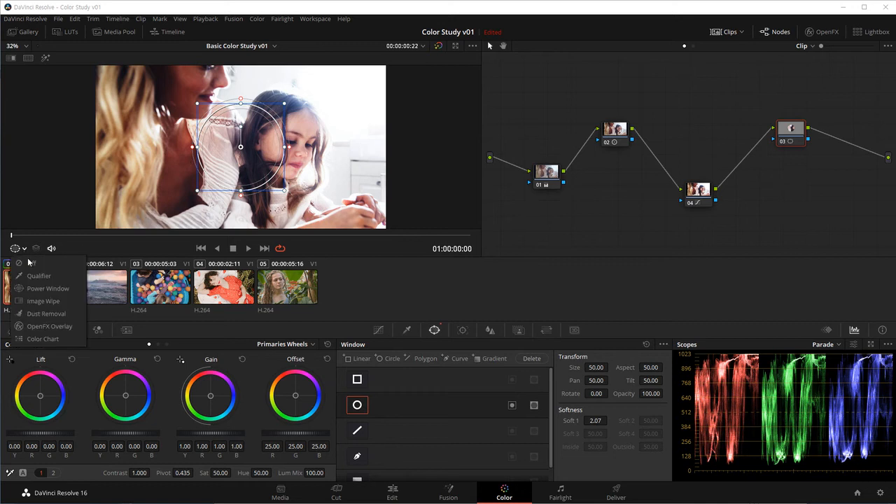
pyautogui.click(68, 288)
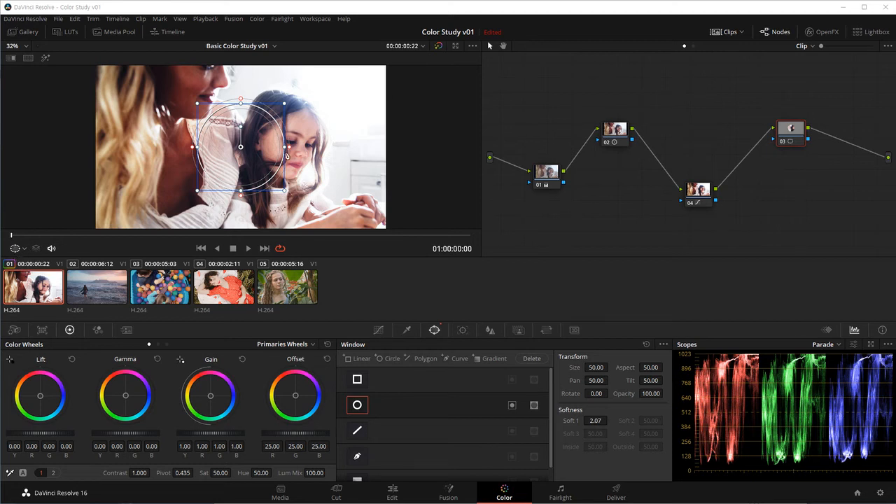
pyautogui.moveTo(285, 147); pyautogui.dragTo(364, 147)
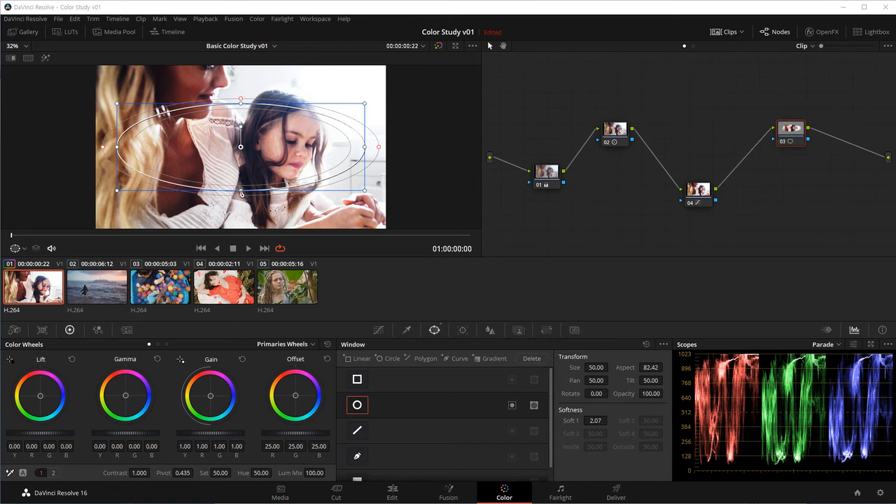
pyautogui.moveTo(242, 193); pyautogui.dragTo(245, 228)
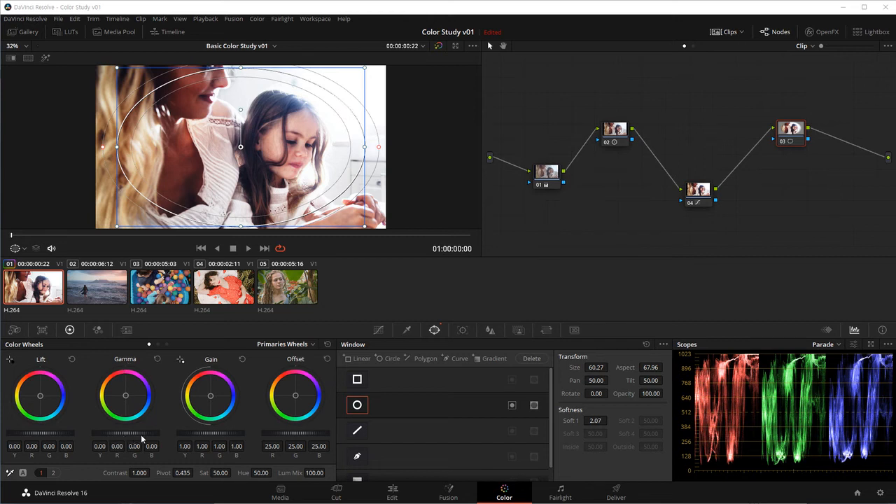
# Invert node 03's circle window and darken the area outside it with Gamma at about -0.18
pyautogui.moveTo(125, 432); pyautogui.dragTo(96, 433)
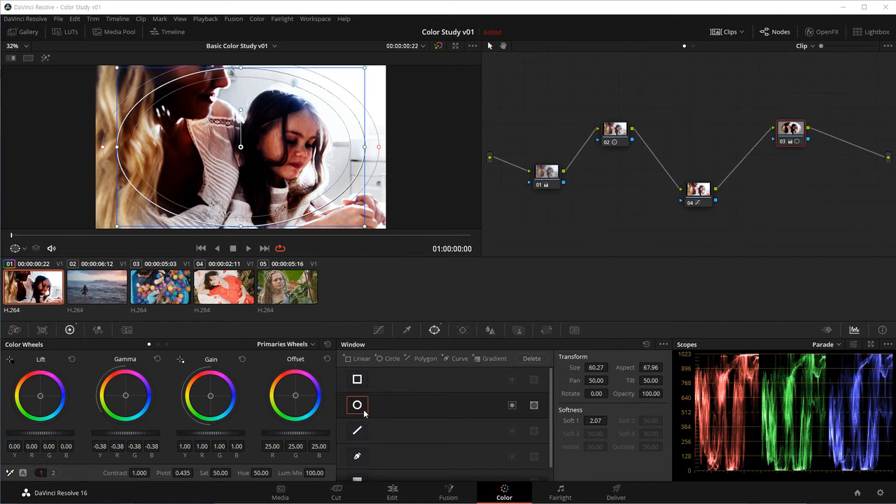
pyautogui.click(512, 406)
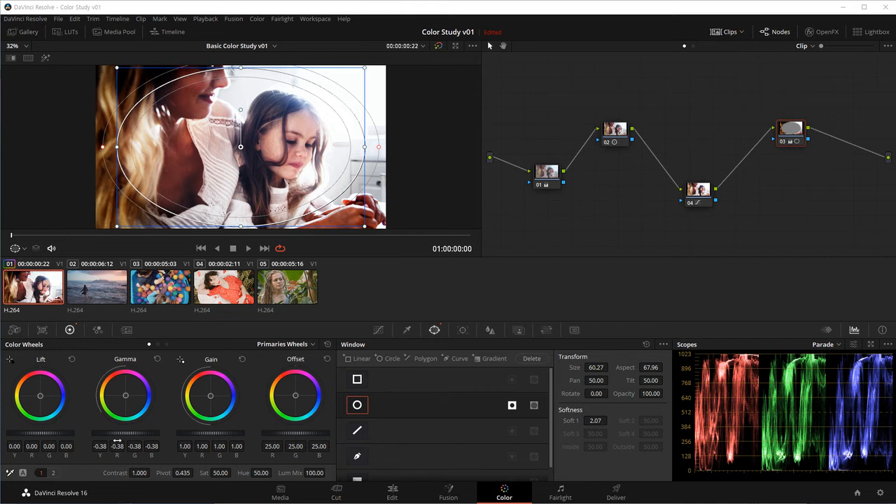
pyautogui.moveTo(115, 431); pyautogui.dragTo(134, 432)
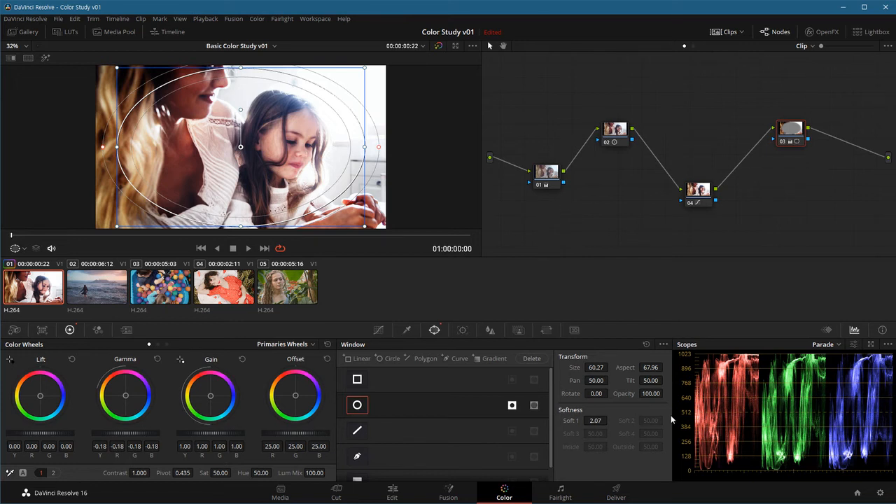
# Step through nodes 01, 02 and 04 again to recap the Offset, Contrast and curve corrections
pyautogui.click(546, 175)
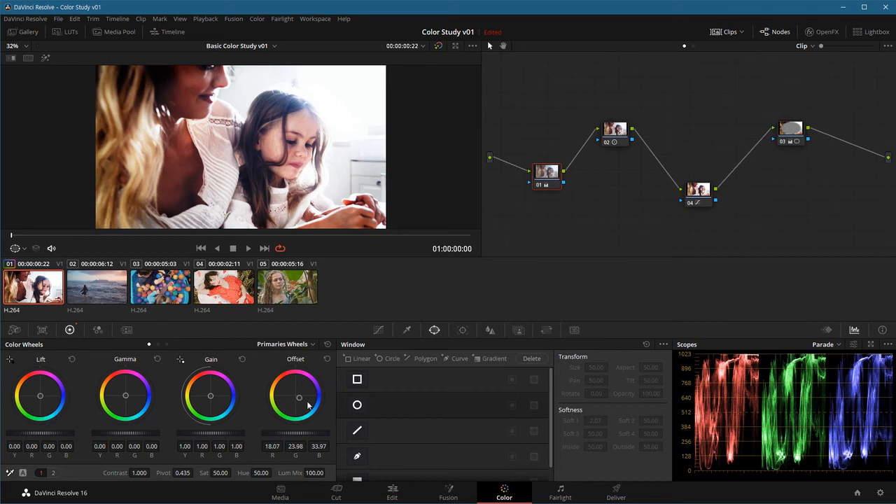
pyautogui.click(620, 131)
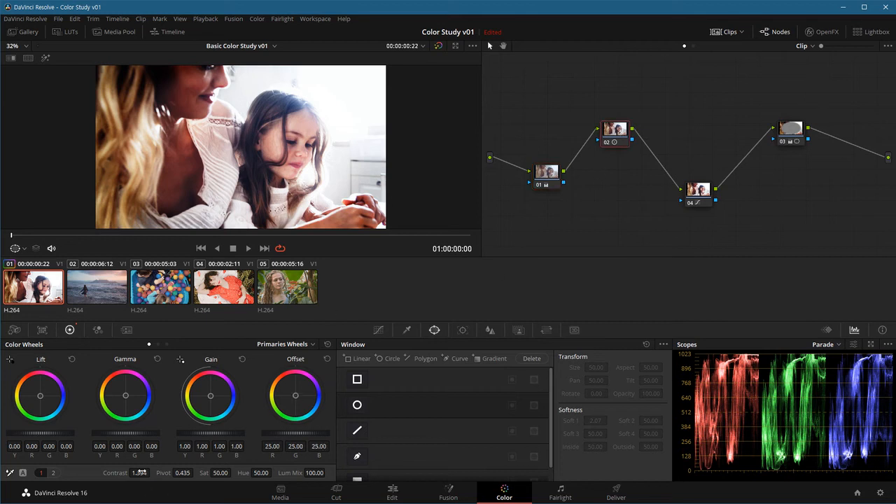
pyautogui.click(706, 194)
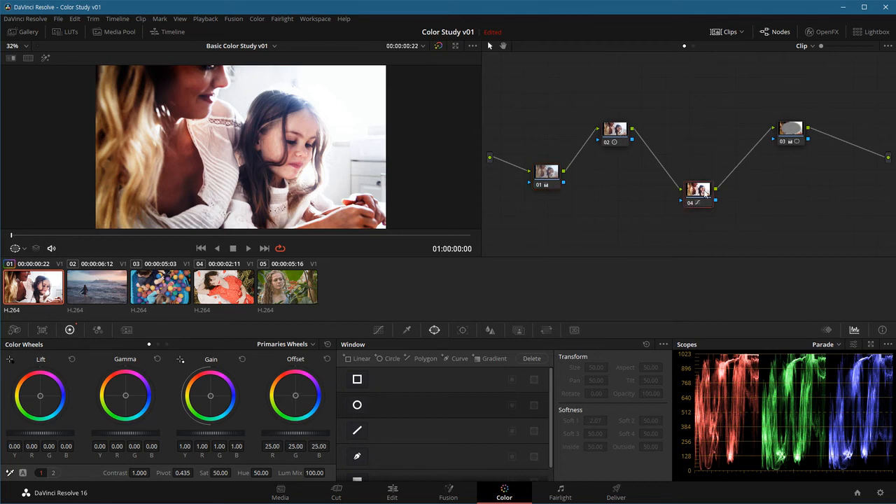
# Review node 04's custom curve and node 03's circle window settings
pyautogui.click(380, 329)
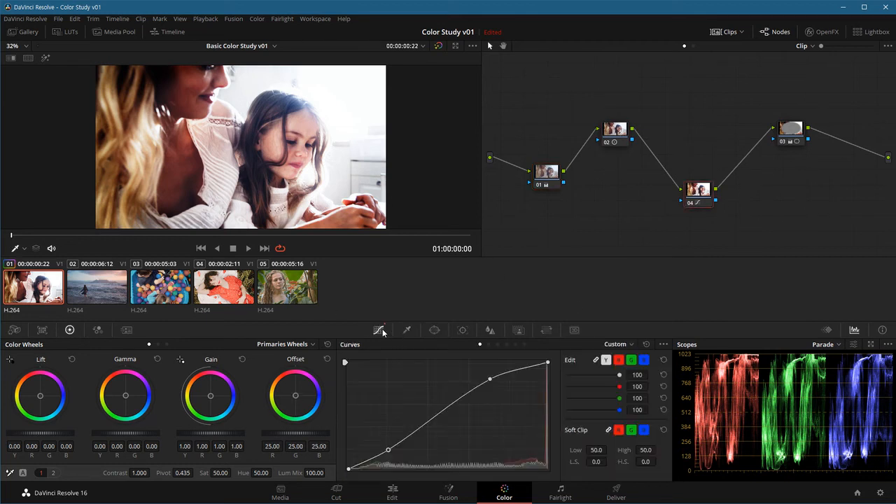
pyautogui.click(791, 133)
pyautogui.click(434, 330)
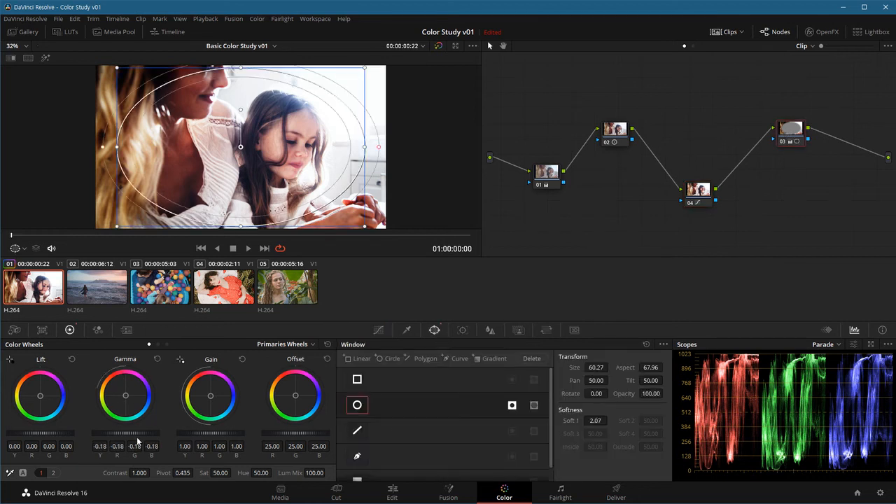
# Select nodes 02, 04, 01 and 03 in turn to review the correction each one holds
pyautogui.click(553, 181)
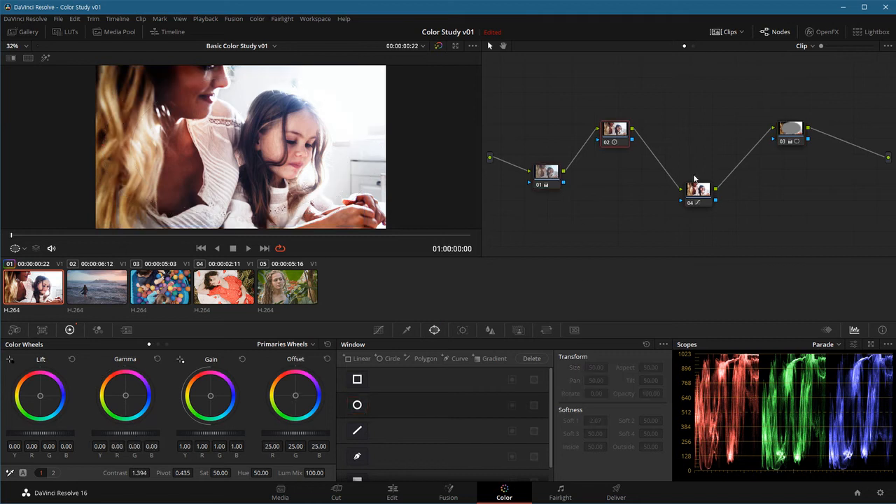
pyautogui.click(791, 136)
pyautogui.click(706, 197)
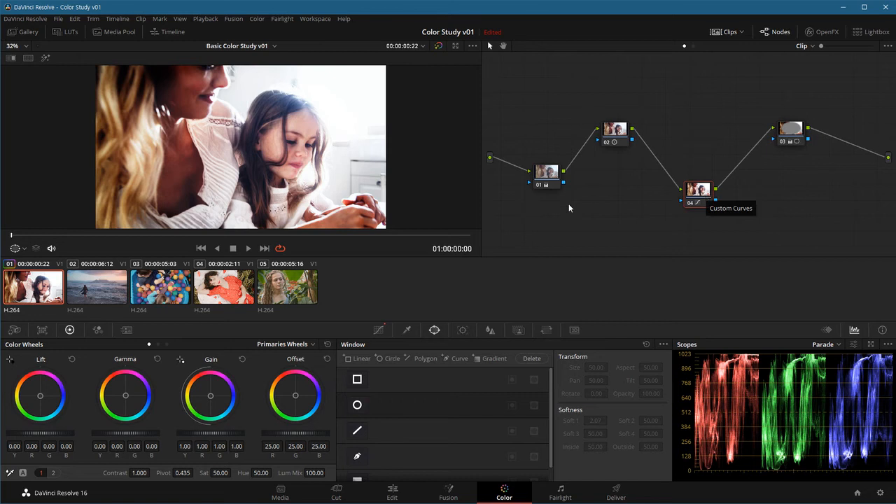
pyautogui.click(548, 179)
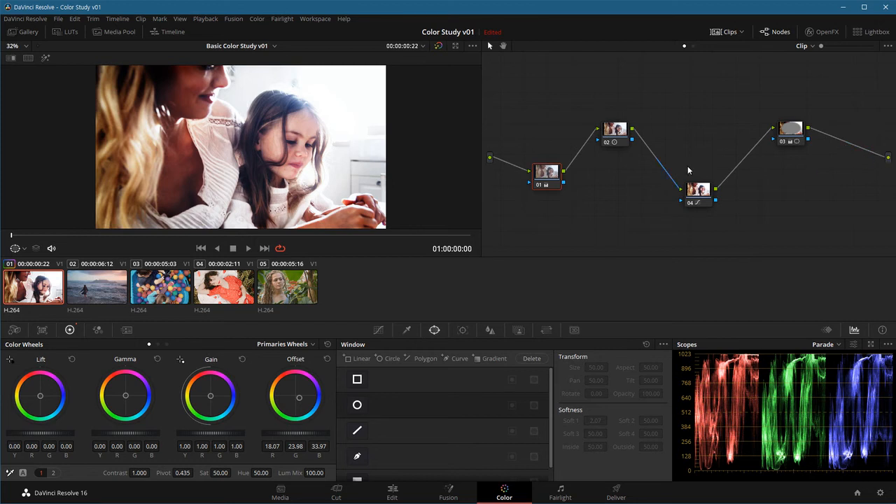
pyautogui.click(620, 130)
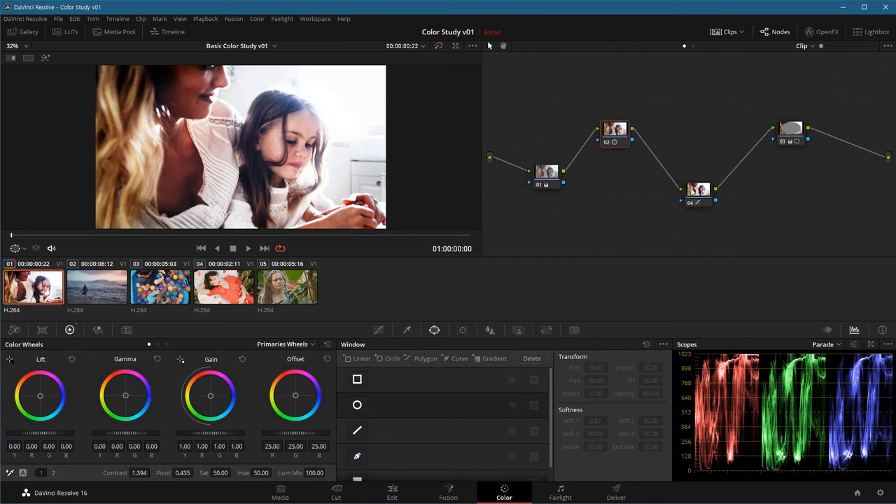
pyautogui.click(708, 196)
pyautogui.click(784, 134)
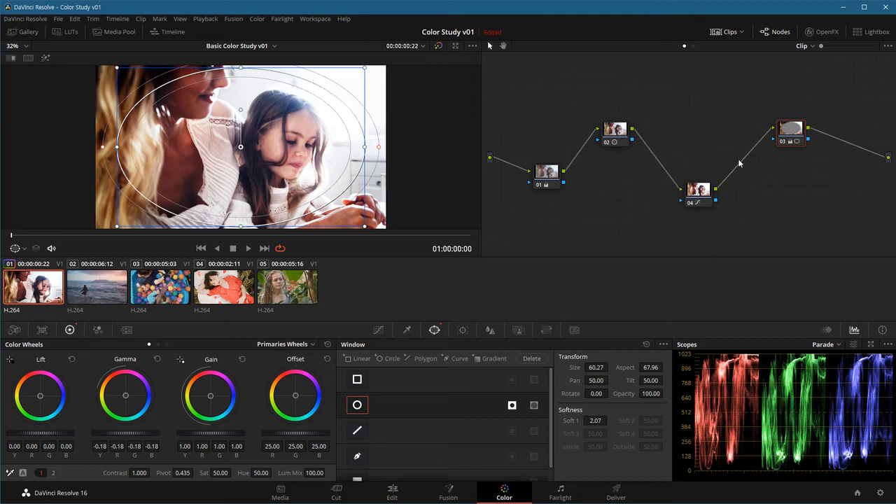
# Disconnect the link from node 04 to node 03 and reconnect it to node 03's input
pyautogui.moveTo(766, 132); pyautogui.dragTo(731, 126)
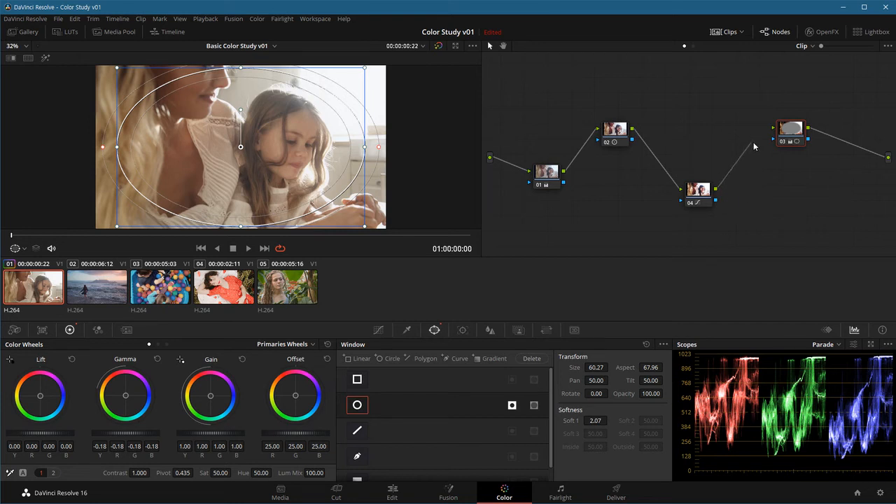
pyautogui.moveTo(756, 139); pyautogui.dragTo(775, 130)
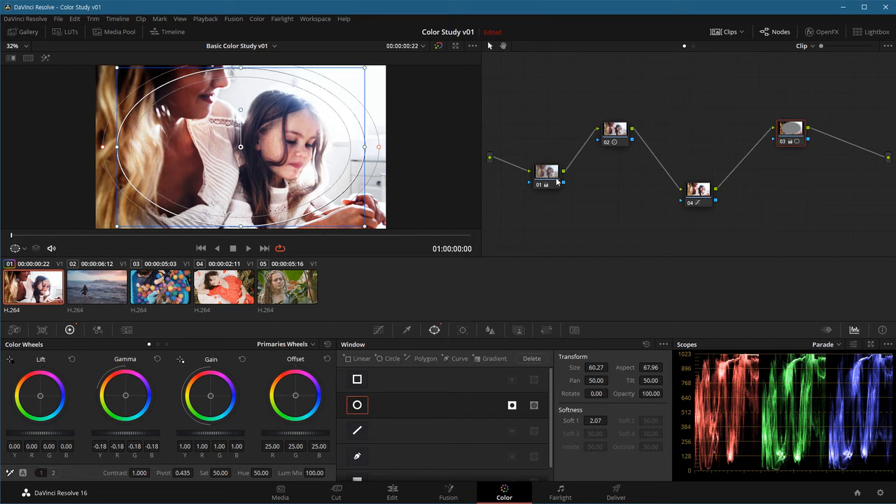
# Shift node 01 slightly in the graph, break its link from the source and reconnect it
pyautogui.moveTo(558, 182); pyautogui.dragTo(578, 190)
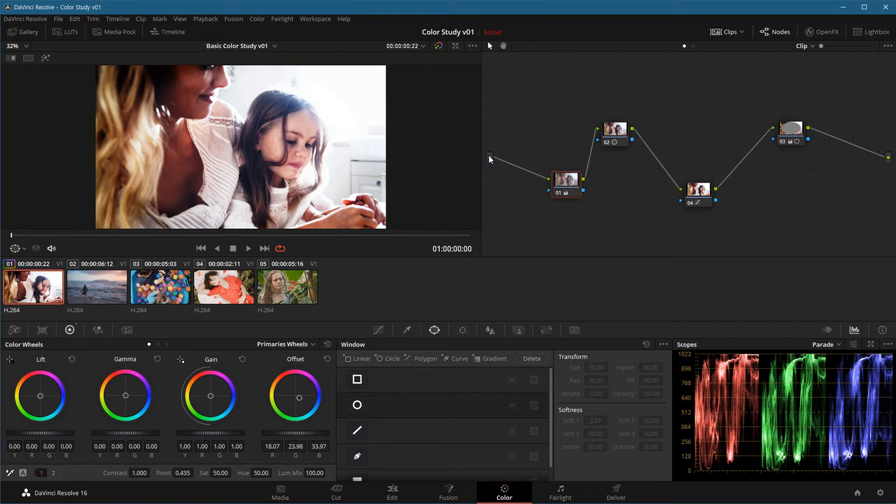
pyautogui.click(542, 176)
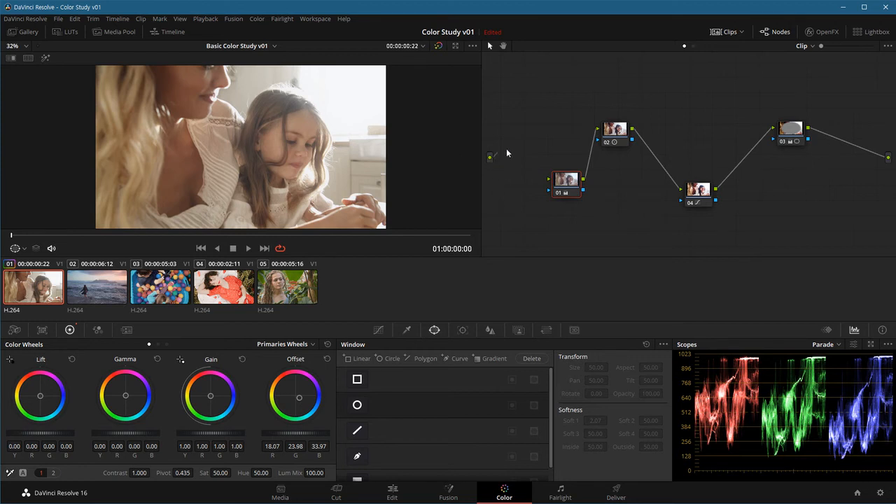
pyautogui.moveTo(525, 172); pyautogui.dragTo(549, 181)
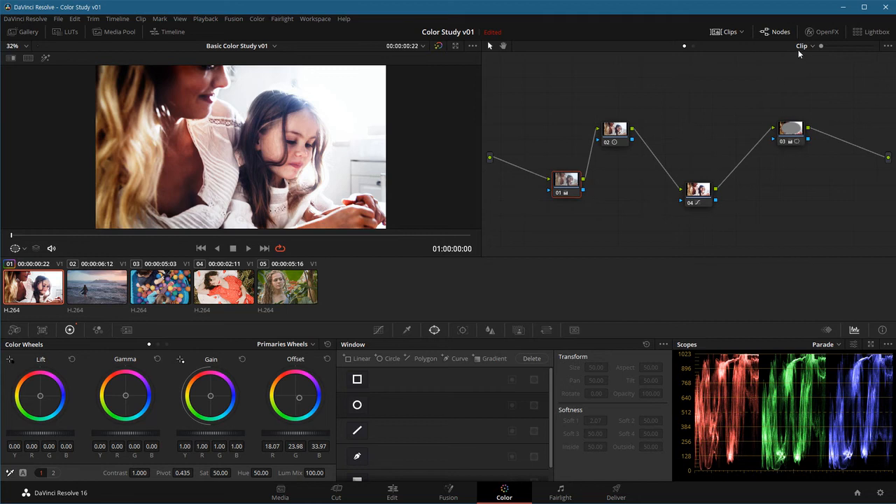
# Go through clips 02 to 05 repeatedly and return to clip 01, comparing each clip's own node graph
pyautogui.click(99, 285)
pyautogui.click(161, 284)
pyautogui.click(237, 291)
pyautogui.click(283, 295)
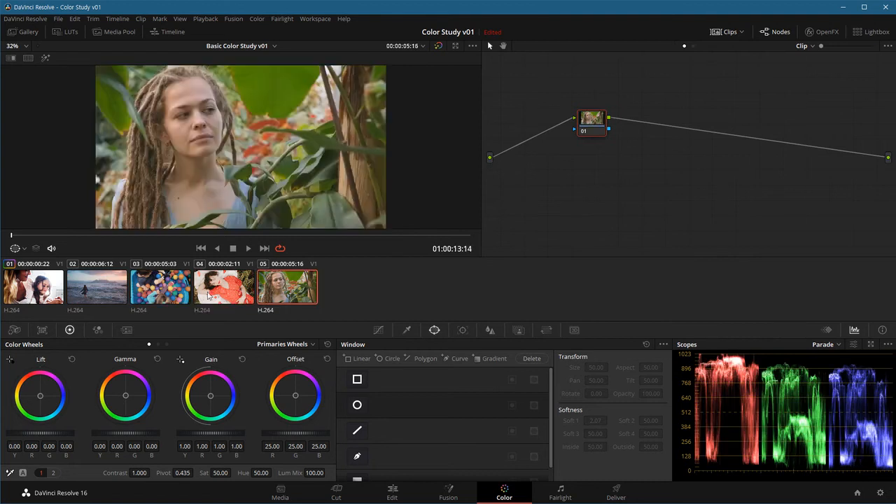
pyautogui.click(14, 280)
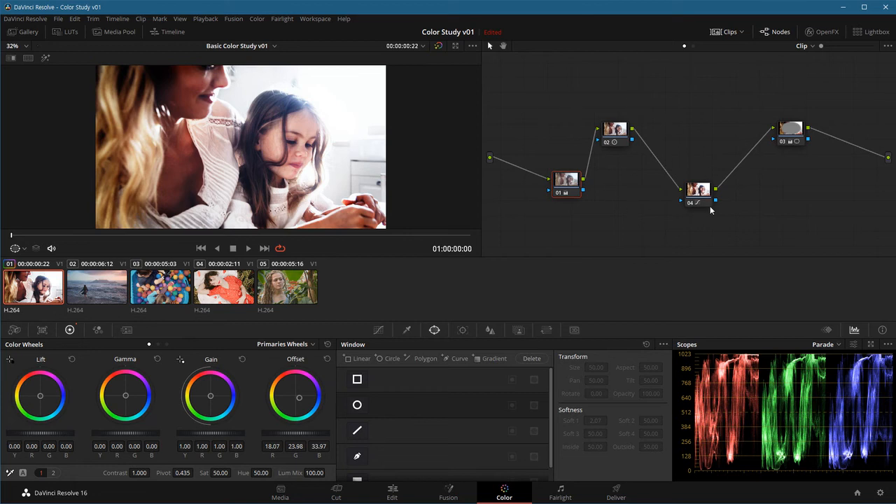
pyautogui.click(101, 296)
pyautogui.click(156, 290)
pyautogui.click(222, 291)
pyautogui.click(272, 289)
pyautogui.click(156, 291)
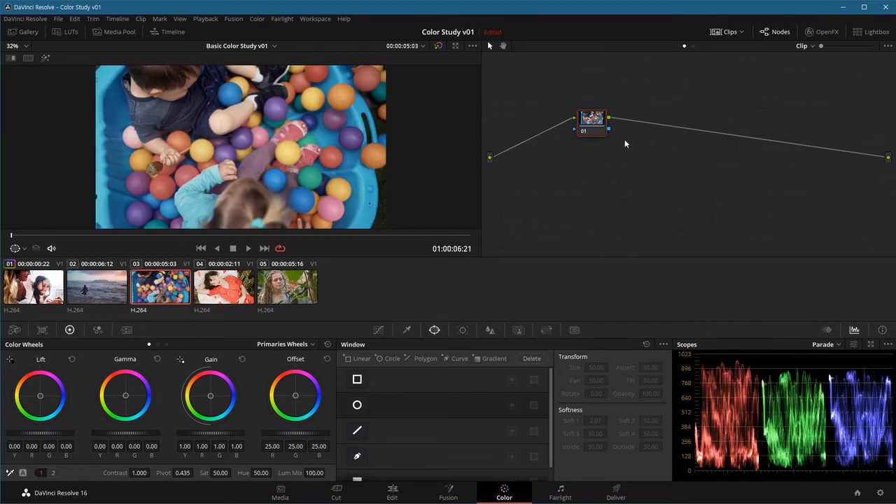
pyautogui.click(277, 295)
pyautogui.click(229, 287)
pyautogui.click(161, 295)
pyautogui.click(95, 303)
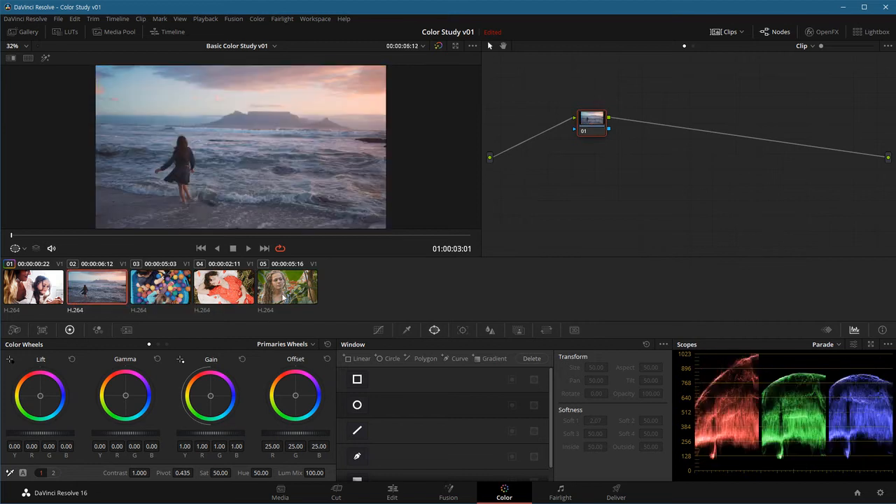
pyautogui.click(28, 294)
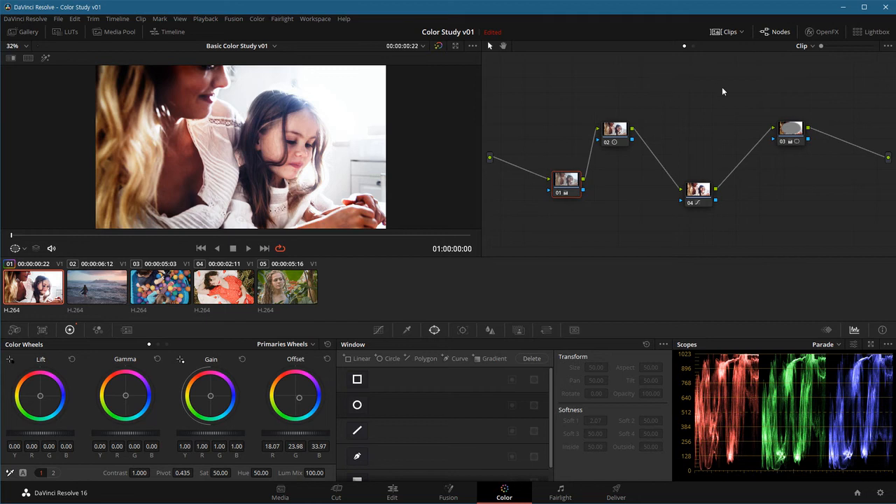
# Switch the node graph to Timeline level, add a serial node and reposition it between source and output
pyautogui.click(812, 46)
pyautogui.click(820, 70)
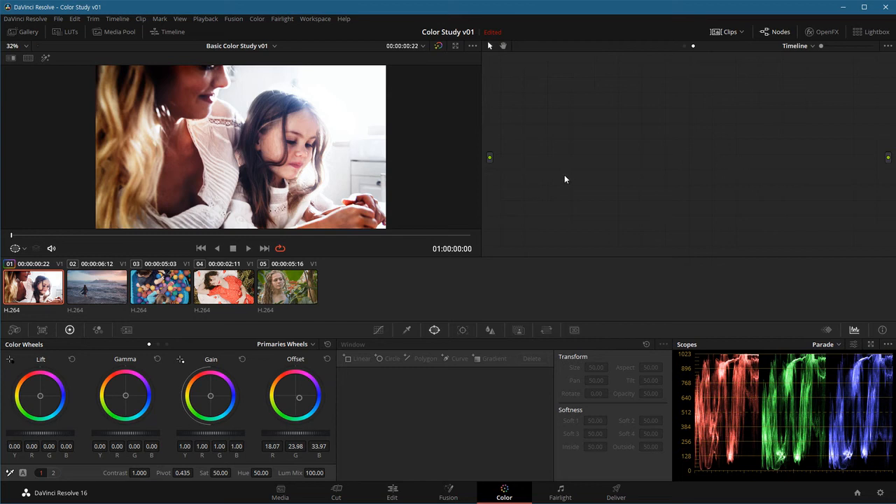
pyautogui.hotkey('alt', 's')
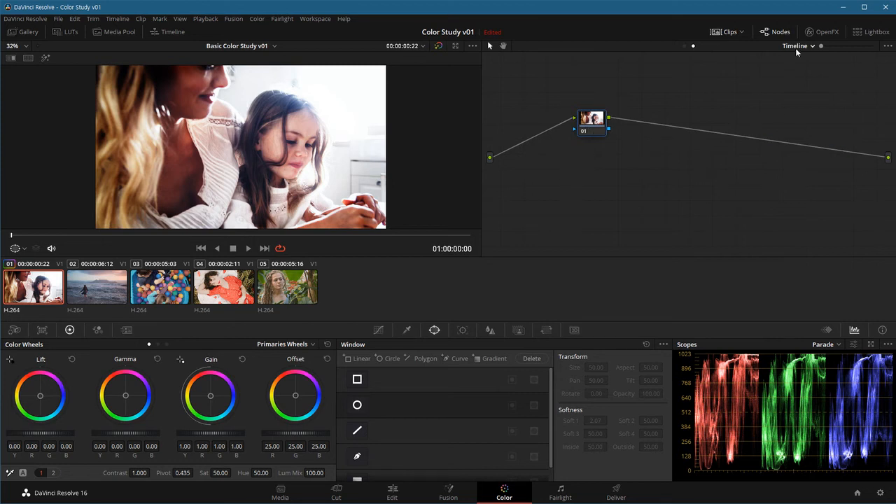
pyautogui.moveTo(592, 129); pyautogui.dragTo(585, 157)
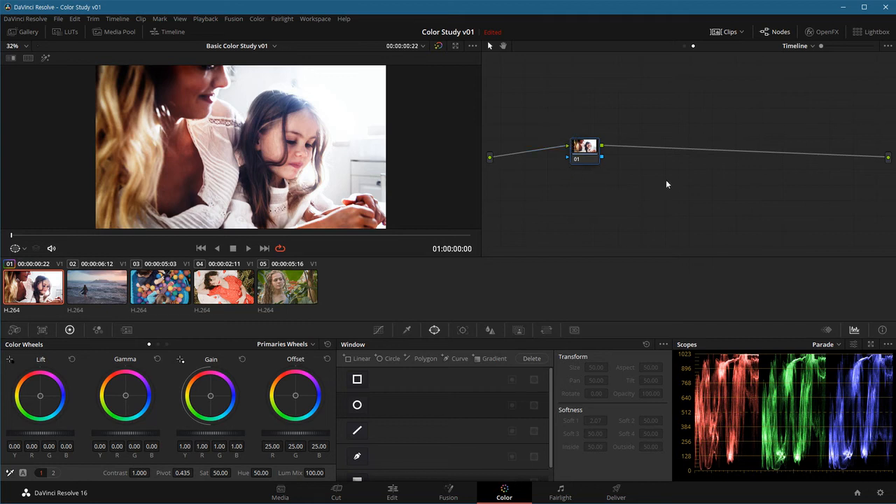
# Return the node graph to Clip level and review nodes 02, 04 and 03 of clip 01
pyautogui.click(810, 47)
pyautogui.click(807, 59)
pyautogui.click(608, 143)
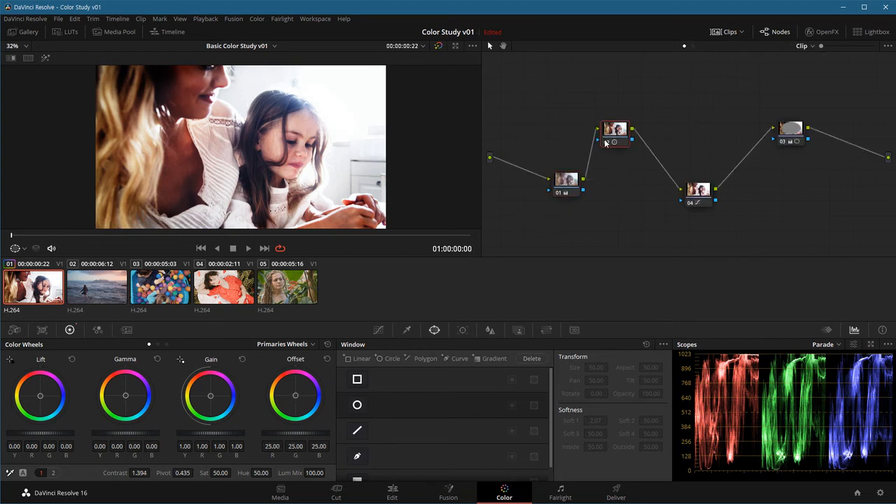
pyautogui.click(691, 200)
pyautogui.click(788, 139)
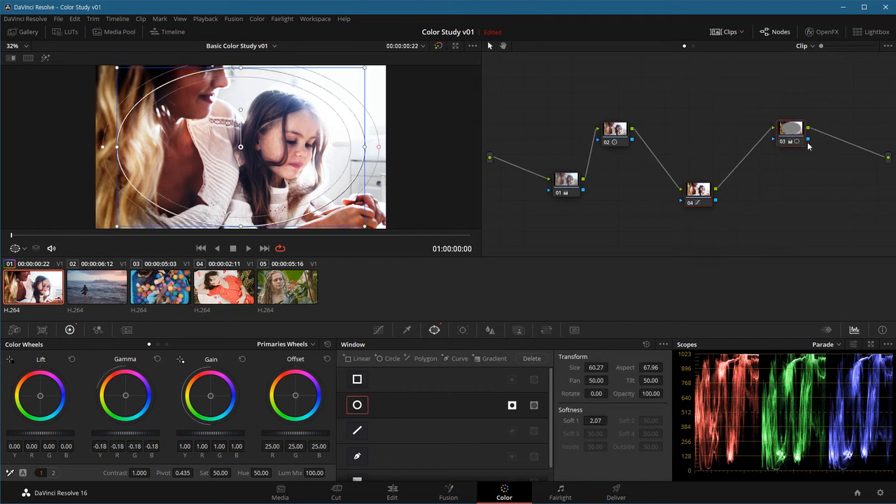
# Push the Timeline-level node's Offset strongly toward magenta, to about 96.57 red, -3.57 green and 96.21 blue
pyautogui.click(810, 46)
pyautogui.click(814, 72)
pyautogui.moveTo(585, 156); pyautogui.dragTo(582, 155)
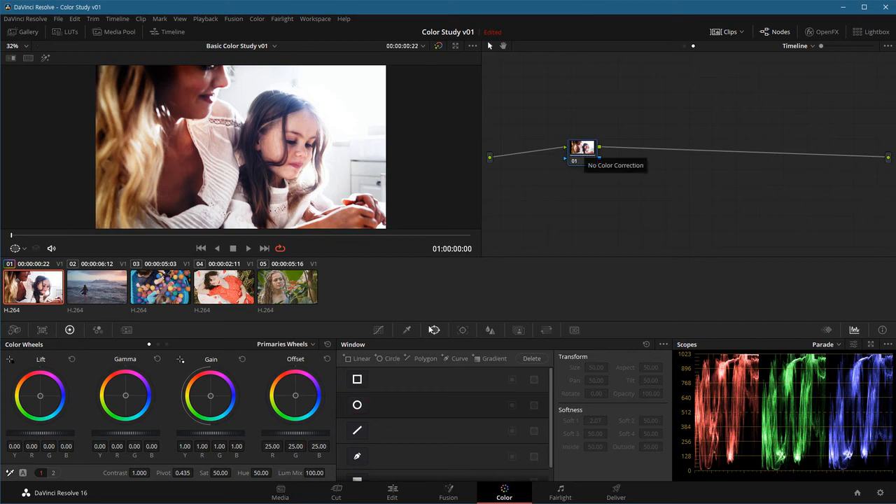
pyautogui.moveTo(295, 398); pyautogui.dragTo(312, 376)
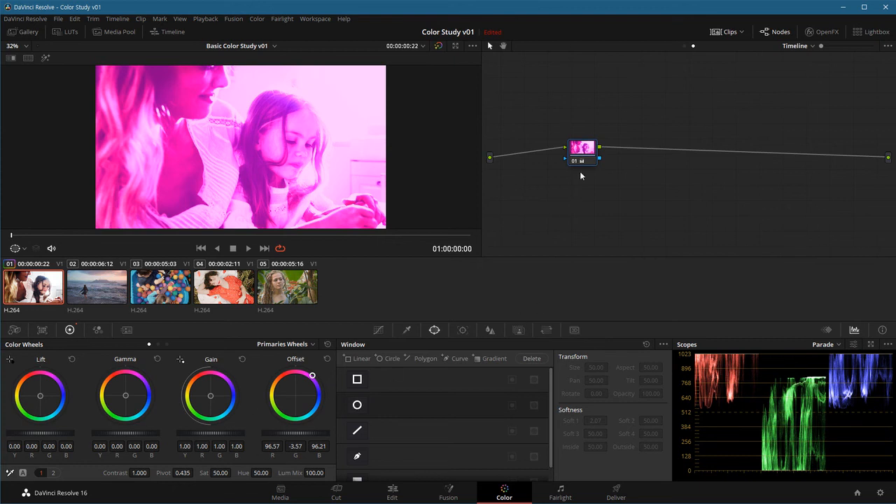
pyautogui.moveTo(581, 149); pyautogui.dragTo(580, 144)
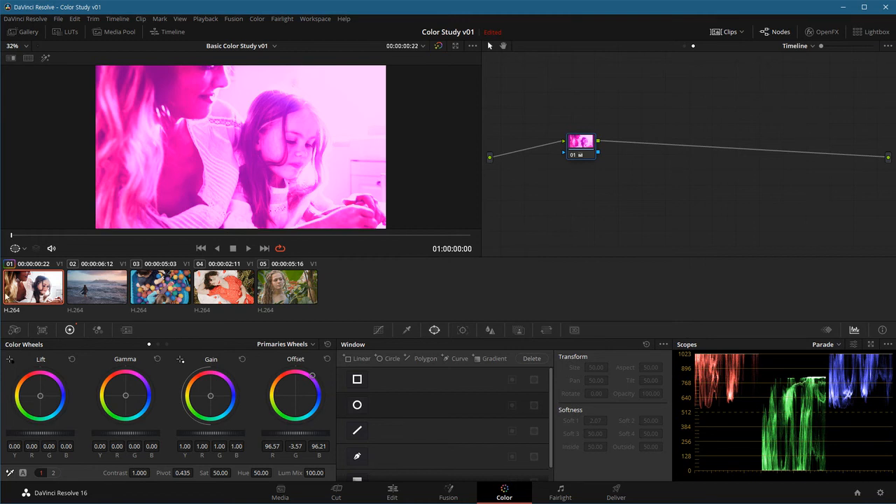
# Check how the Timeline-level correction affects clips 02, 03, 04 and 05
pyautogui.click(104, 284)
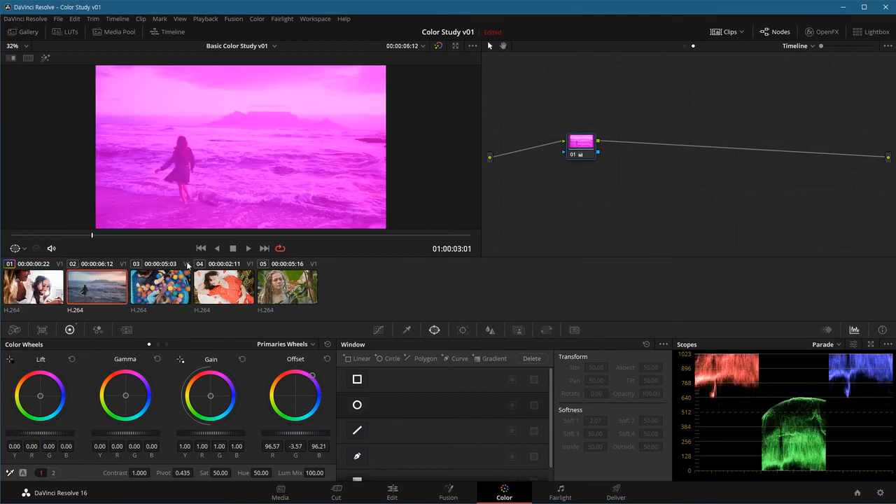
pyautogui.click(173, 282)
pyautogui.click(229, 294)
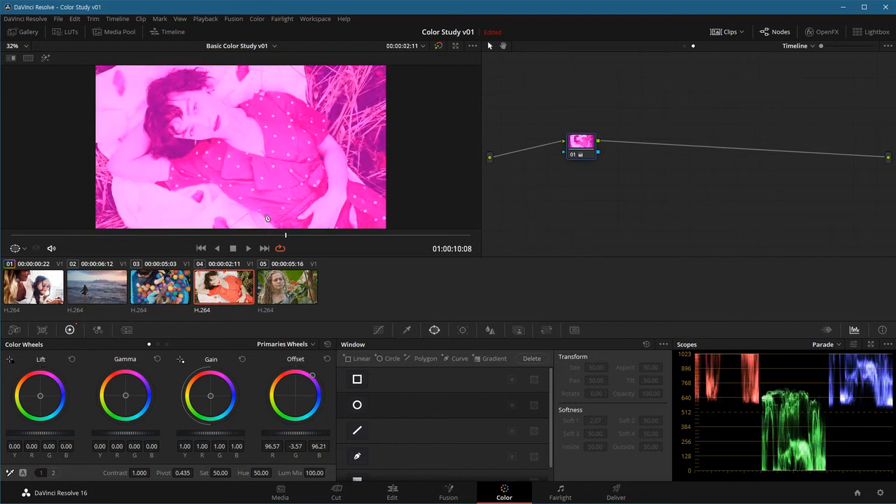
pyautogui.click(260, 292)
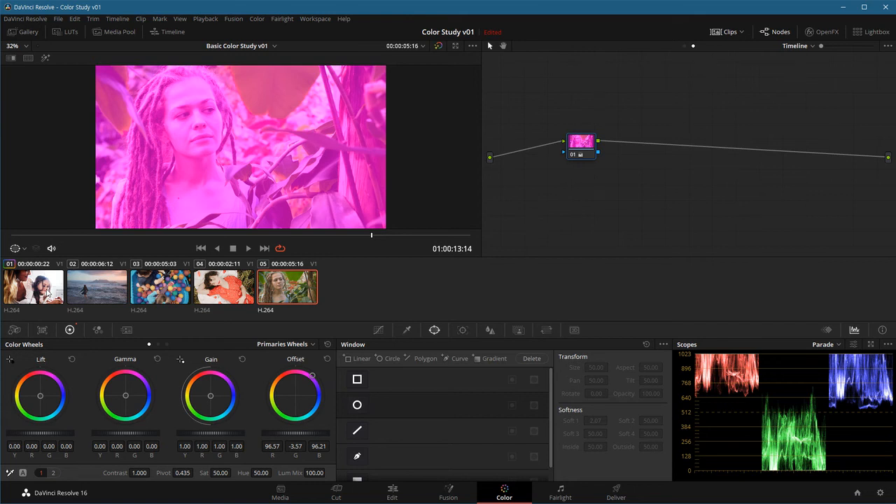
# Delete the magenta correction node from the Timeline-level graph
pyautogui.click(811, 48)
pyautogui.click(805, 69)
pyautogui.moveTo(585, 145)
pyautogui.mouseDown()
pyautogui.moveTo(580, 184)
pyautogui.moveTo(576, 152)
pyautogui.mouseUp()
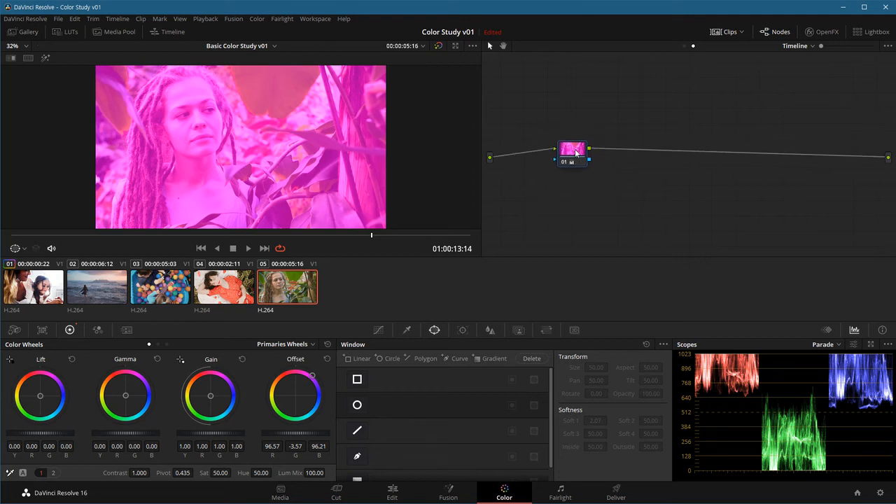
pyautogui.press('Delete')
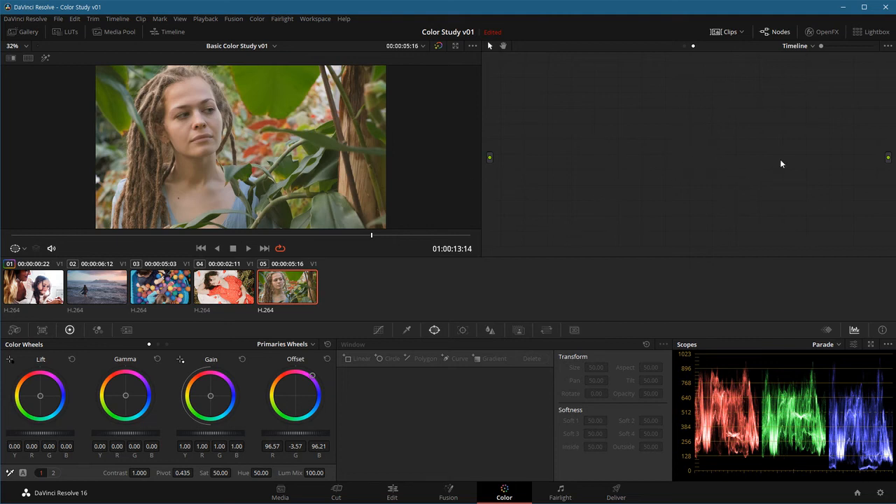
# Set the node graph to Clip level and go back to the first clip
pyautogui.click(685, 45)
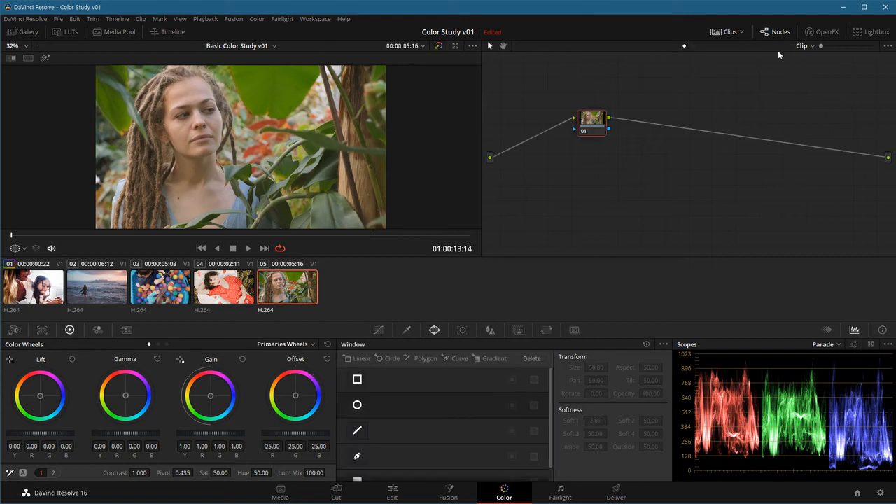
pyautogui.click(811, 46)
pyautogui.click(809, 61)
pyautogui.press('Home')
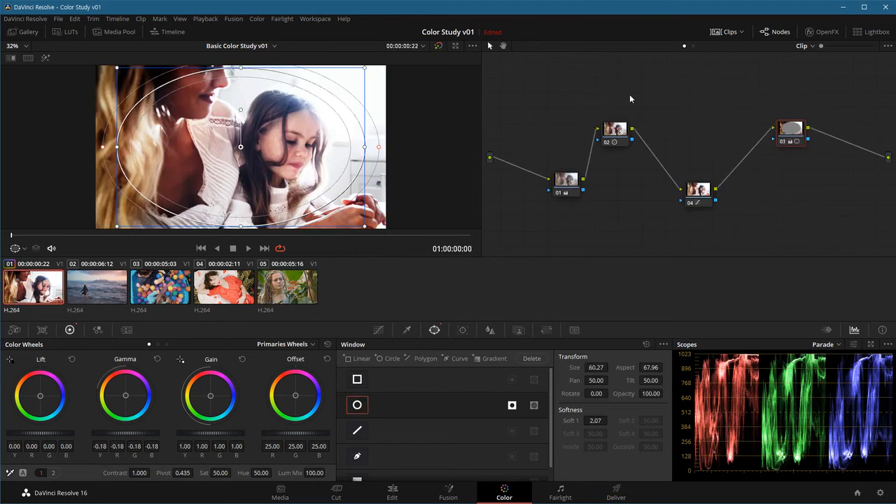
# Step through clips 02 to 05 and back to clip 01 to check their individual grades
pyautogui.click(108, 295)
pyautogui.click(160, 295)
pyautogui.click(215, 296)
pyautogui.click(275, 294)
pyautogui.click(204, 291)
pyautogui.click(157, 292)
pyautogui.click(110, 294)
pyautogui.click(36, 287)
# Switch to the Edit page and choose the Basic Color Study v01 timeline for viewing
pyautogui.click(392, 493)
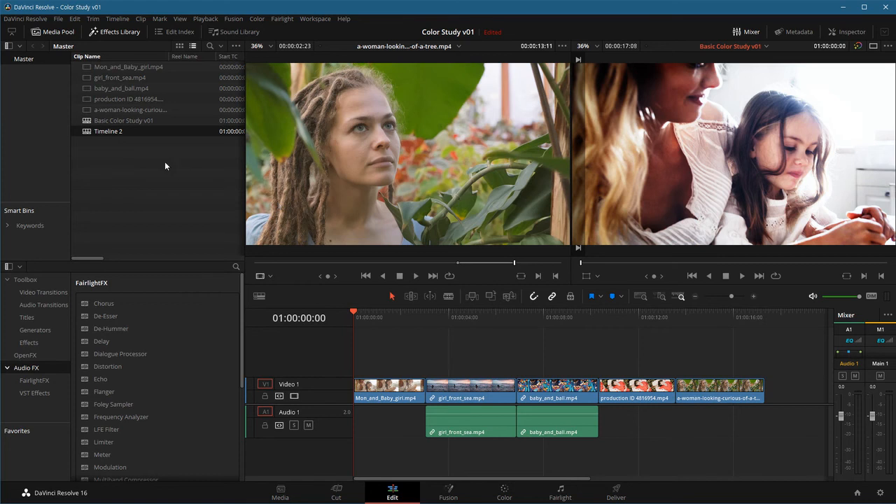
pyautogui.click(756, 46)
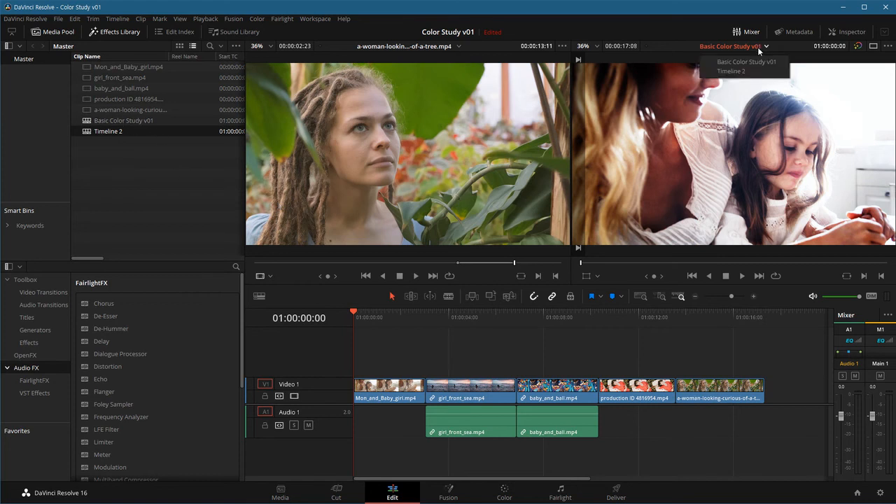
pyautogui.click(756, 64)
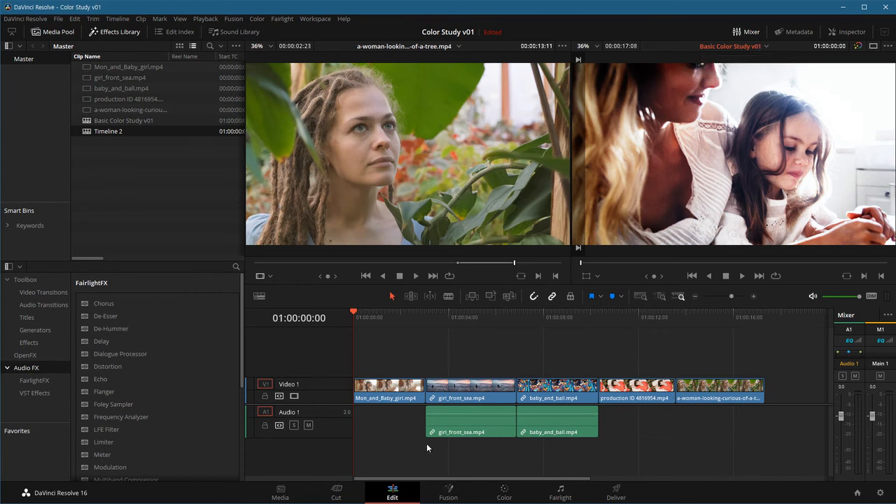
# Switch to the Color page, play clip 01 on loop, and turn off looping to play through to clip 05
pyautogui.click(504, 492)
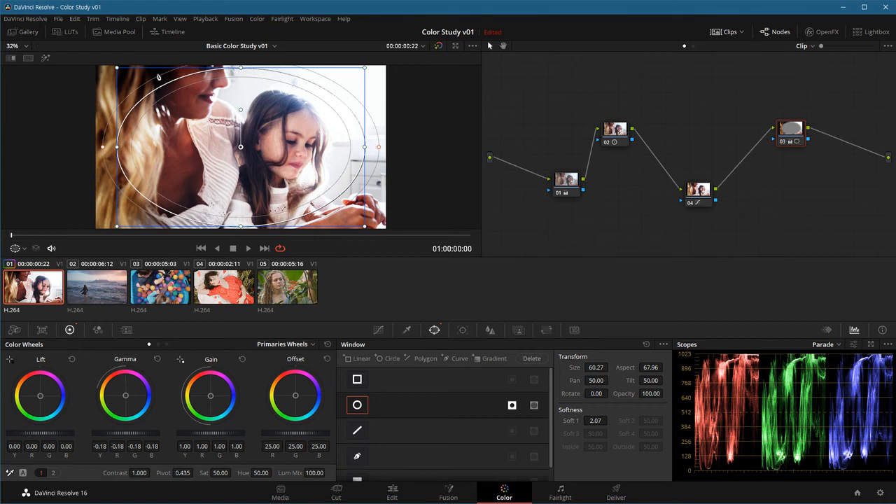
pyautogui.click(248, 249)
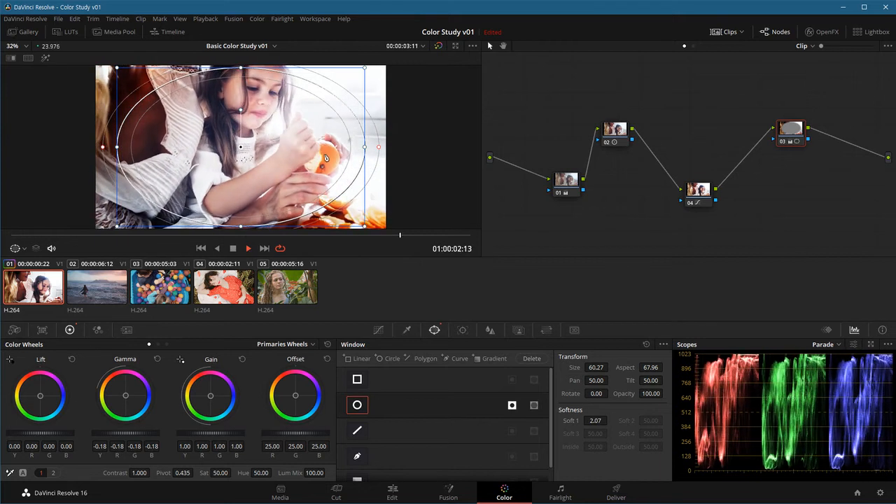
pyautogui.press('space')
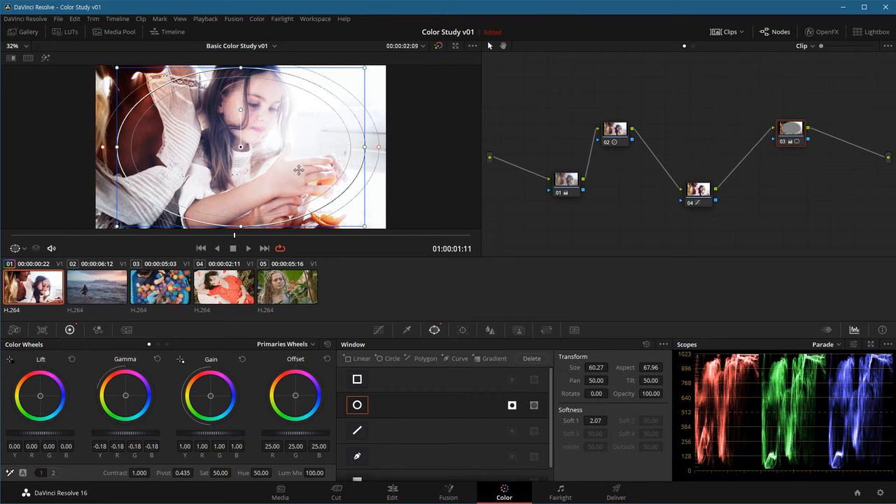
pyautogui.click(280, 249)
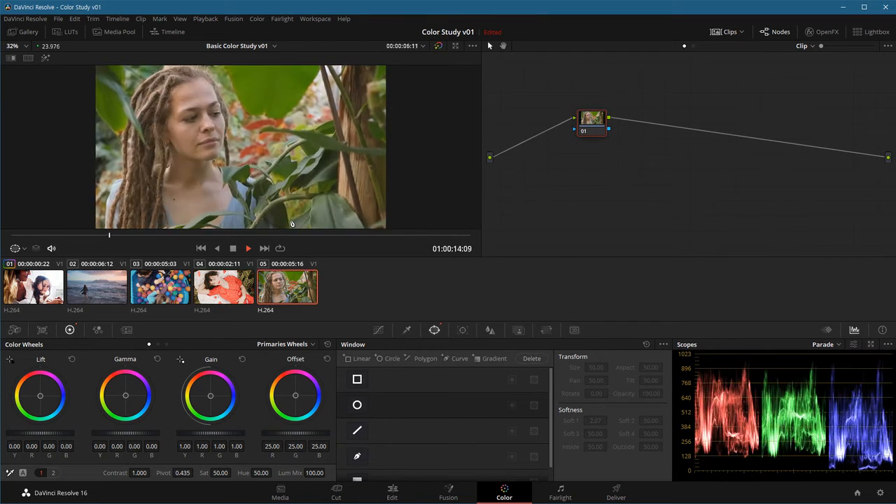
pyautogui.press('space')
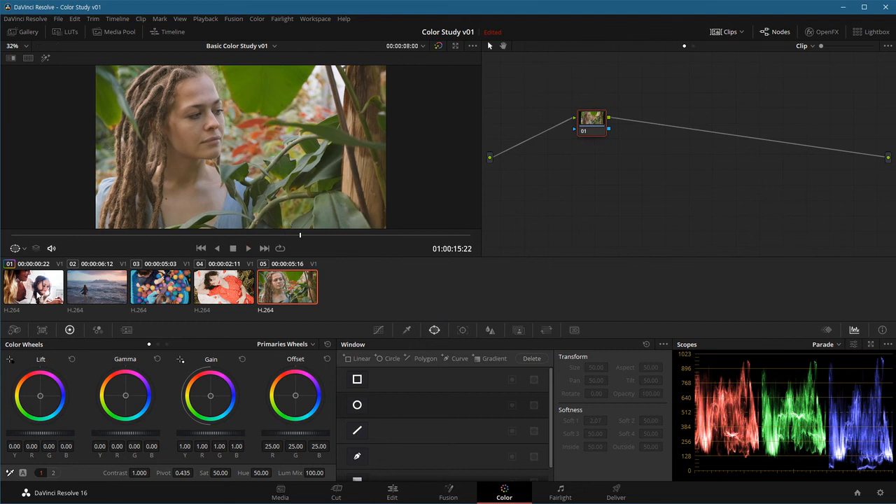
# Return to clip 01, reset all its grades and nodes, and reposition its remaining node 01 slightly
pyautogui.click(37, 294)
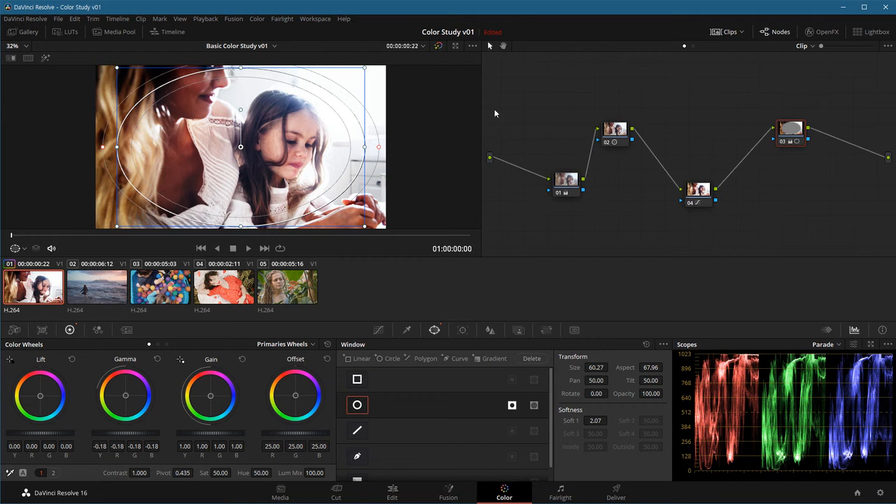
pyautogui.click(773, 31)
pyautogui.click(773, 32)
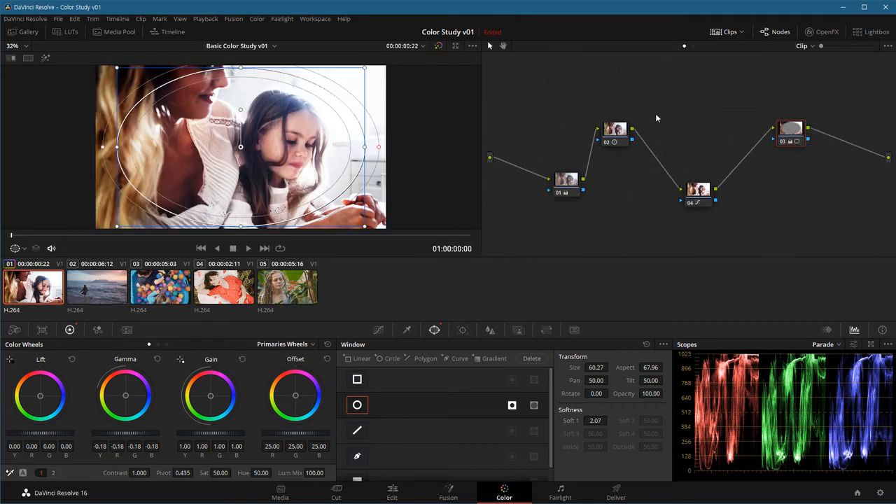
pyautogui.rightClick(536, 95)
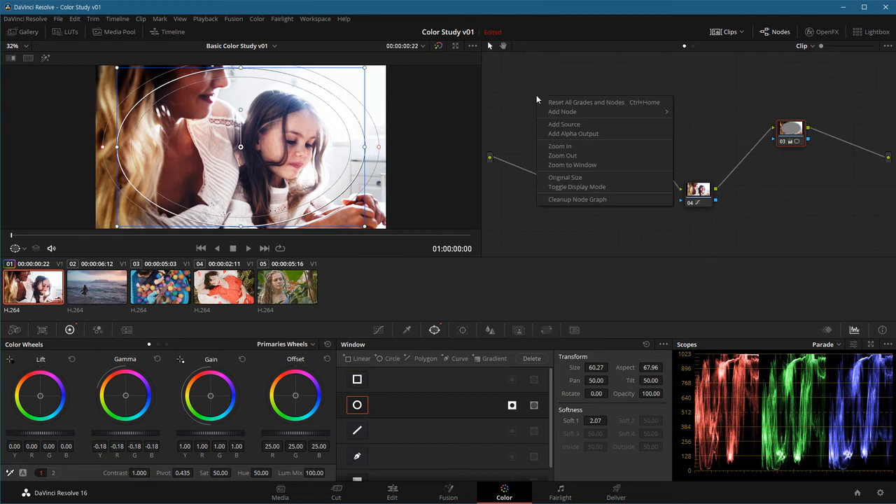
pyautogui.click(617, 102)
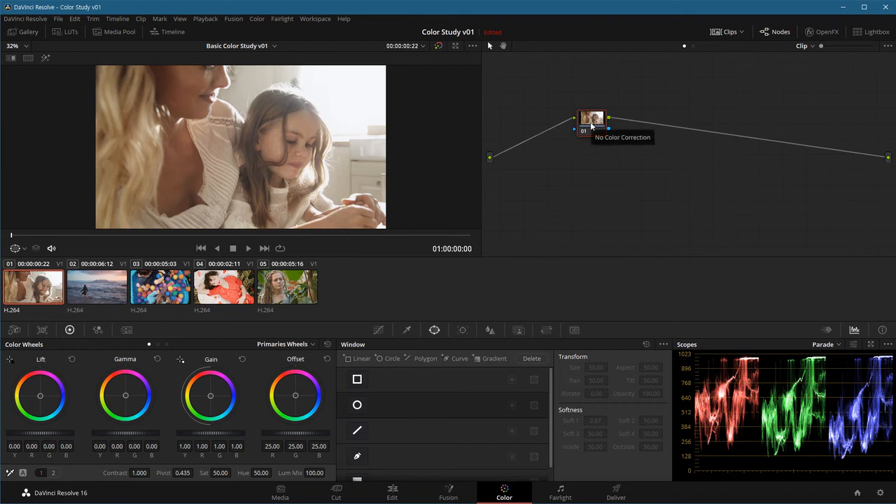
pyautogui.moveTo(592, 125); pyautogui.dragTo(568, 129)
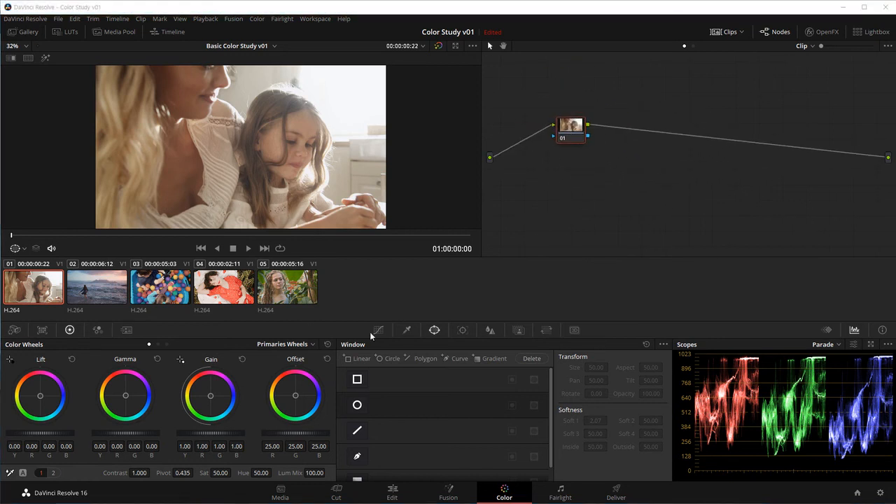
# Select clip 04 and on its node 01 set Offset to about 15.28, 24.59, 38.09 and Contrast to 0.870
pyautogui.click(223, 292)
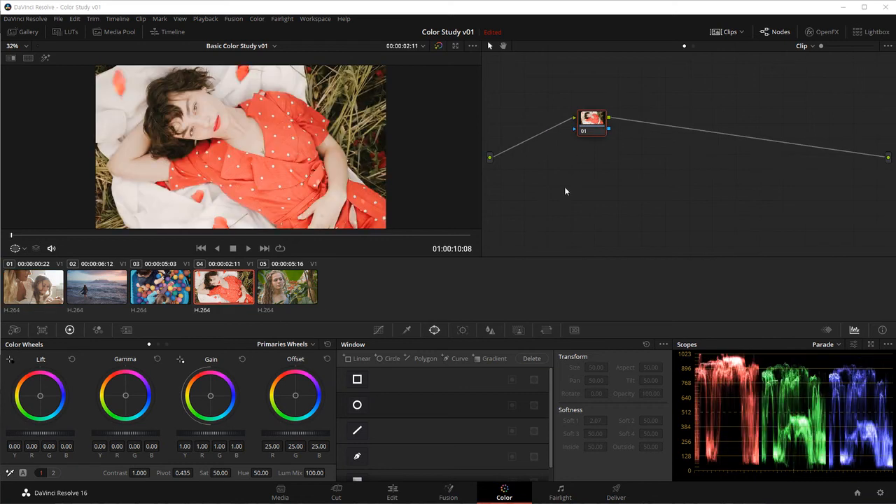
pyautogui.moveTo(585, 128); pyautogui.dragTo(566, 139)
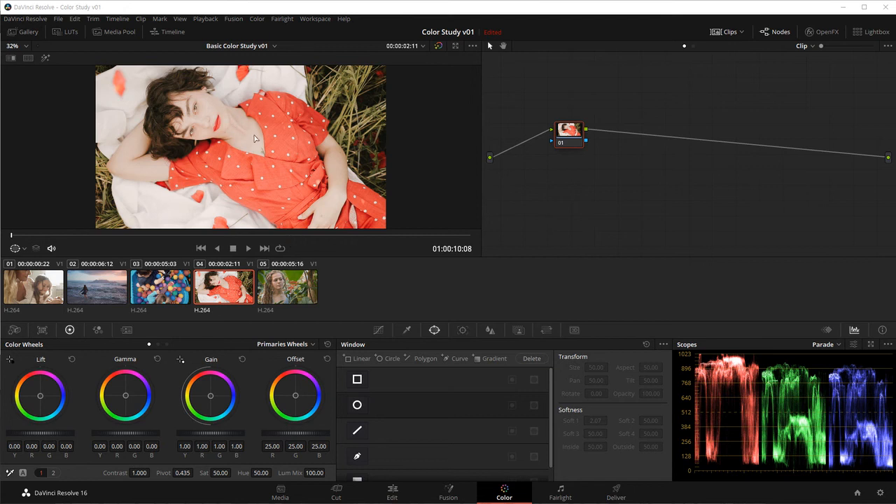
pyautogui.moveTo(294, 395)
pyautogui.mouseDown()
pyautogui.moveTo(305, 407)
pyautogui.moveTo(301, 399)
pyautogui.mouseUp()
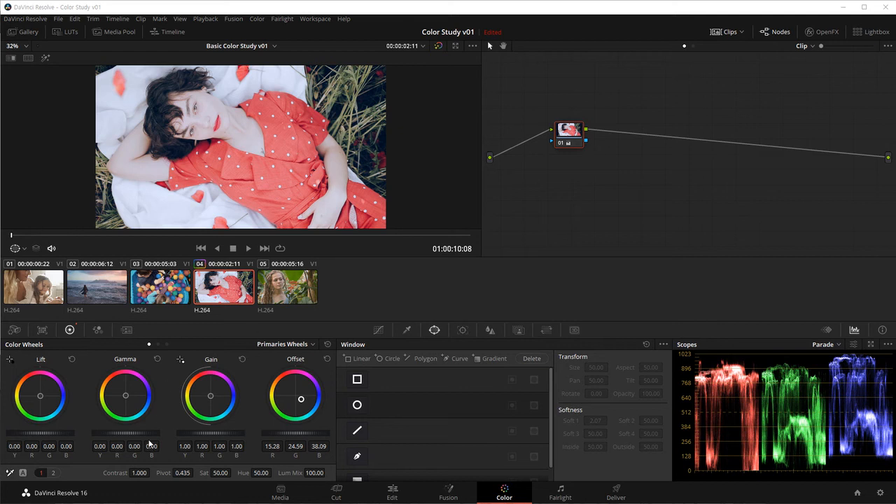
pyautogui.moveTo(151, 473)
pyautogui.mouseDown()
pyautogui.moveTo(109, 474)
pyautogui.moveTo(158, 473)
pyautogui.moveTo(145, 473)
pyautogui.mouseUp()
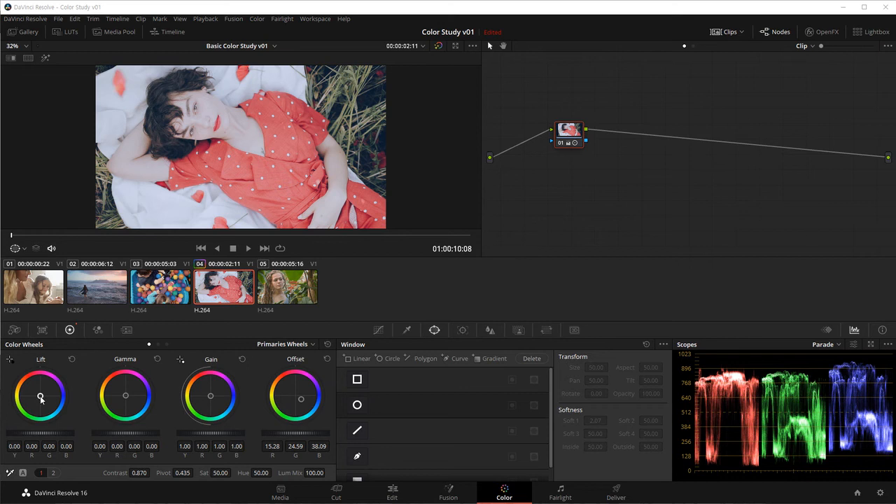
# Balance node 01 with Lift R -0.04, G 0.01, B 0.05; Gamma R 0.09, G -0.01, B -0.08; and Gain R 1.01, B 0.97
pyautogui.moveTo(41, 397); pyautogui.dragTo(44, 398)
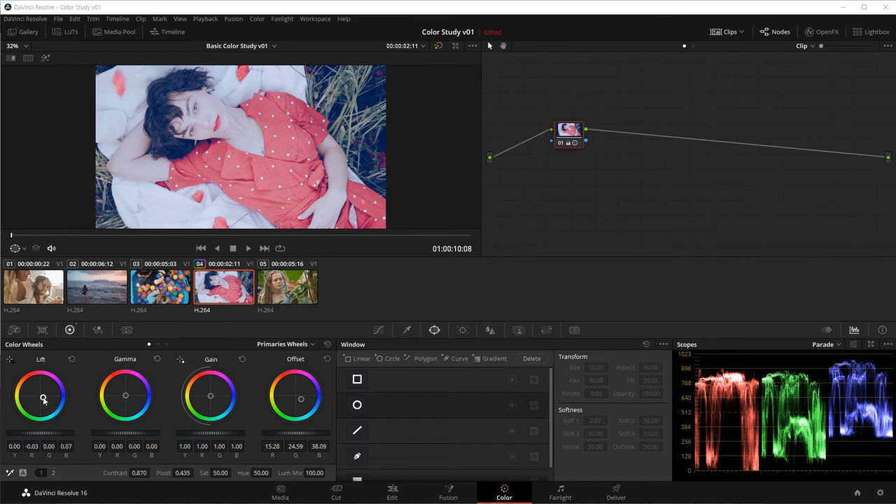
pyautogui.moveTo(44, 398); pyautogui.dragTo(41, 396)
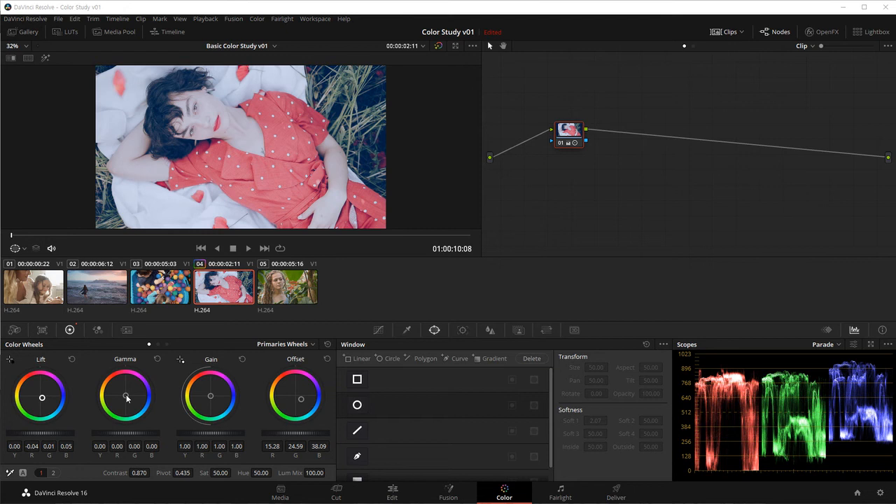
pyautogui.moveTo(127, 398); pyautogui.dragTo(118, 390)
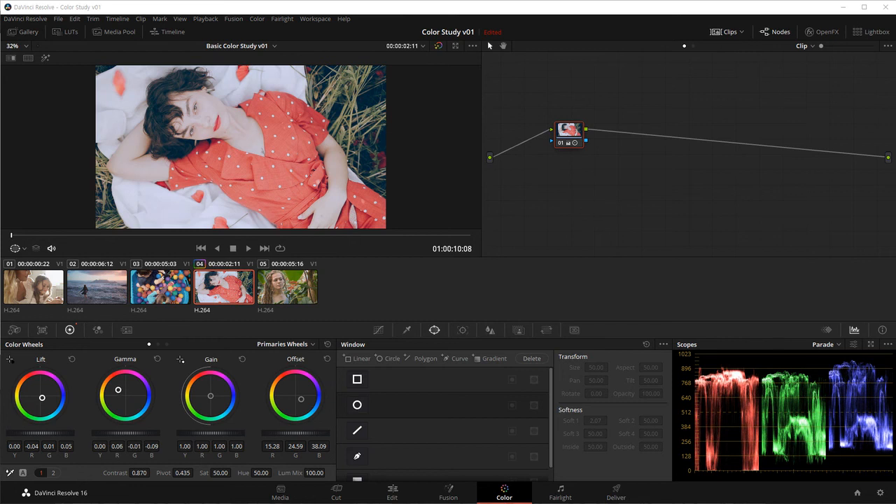
pyautogui.moveTo(118, 388)
pyautogui.mouseDown()
pyautogui.moveTo(133, 404)
pyautogui.moveTo(119, 388)
pyautogui.mouseUp()
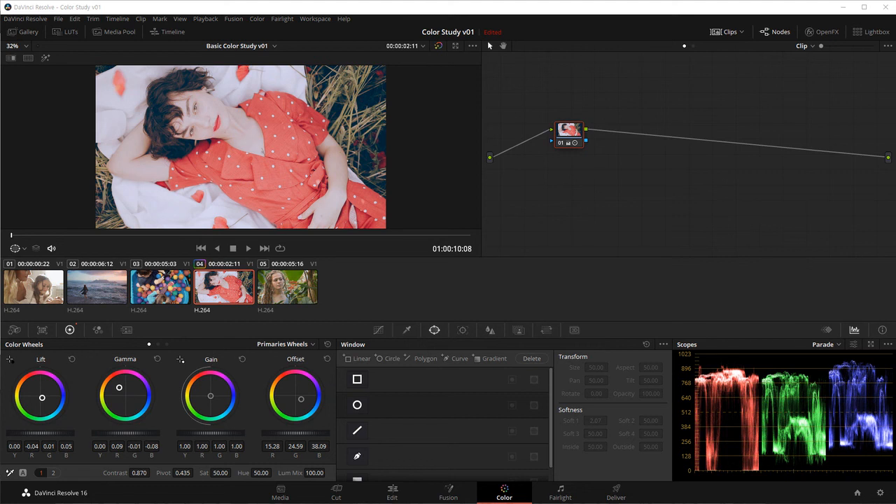
pyautogui.moveTo(210, 396); pyautogui.dragTo(209, 395)
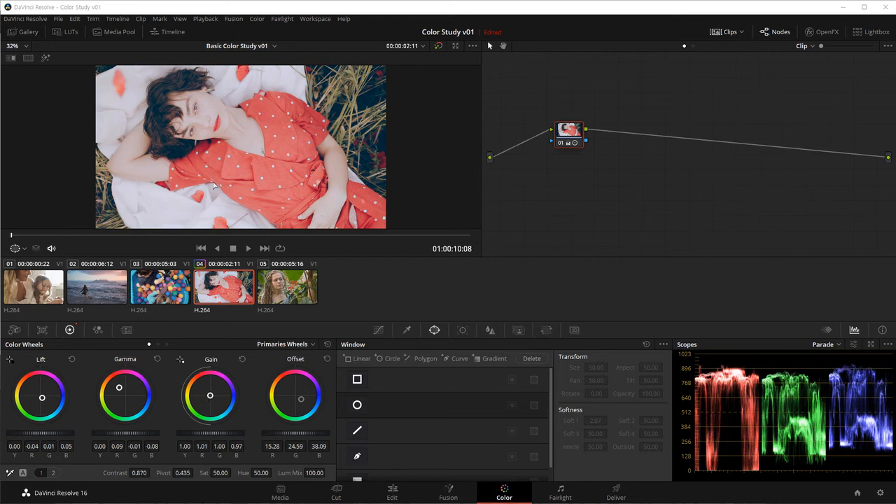
# Add a serial node after node 01 on clip 04 and place it slightly lower in the graph
pyautogui.moveTo(564, 135); pyautogui.dragTo(558, 138)
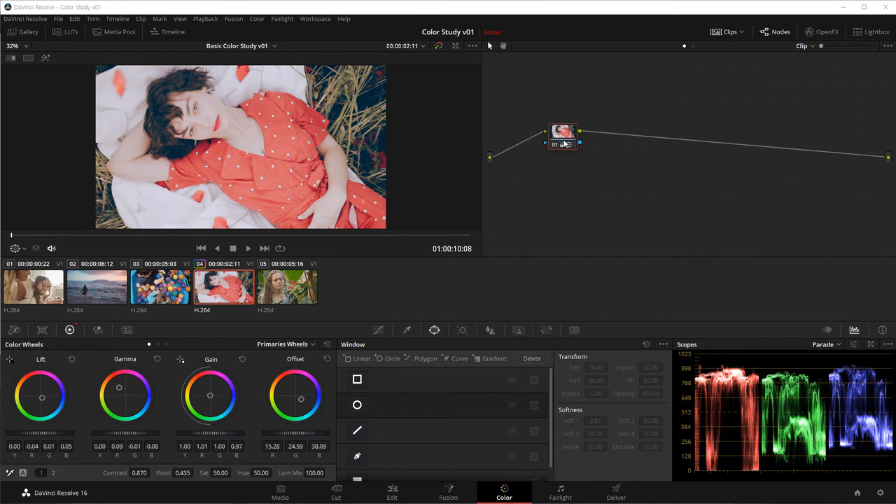
pyautogui.hotkey('alt', 's')
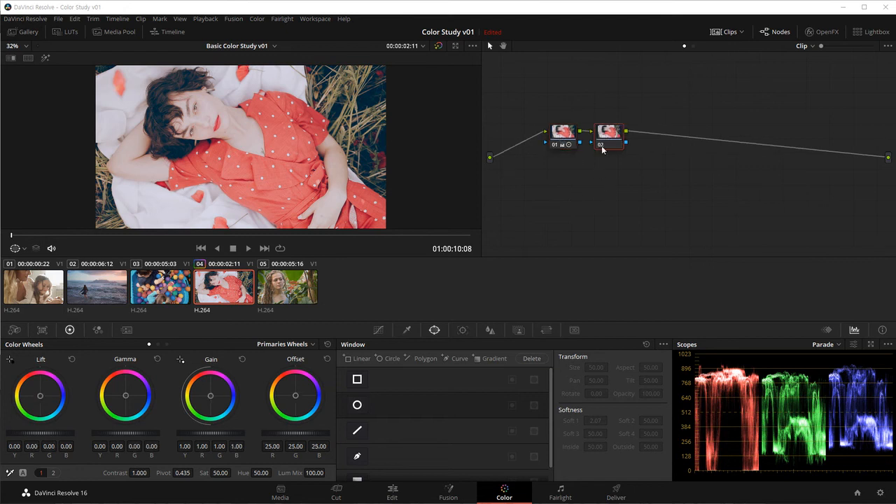
pyautogui.moveTo(641, 188); pyautogui.dragTo(627, 173)
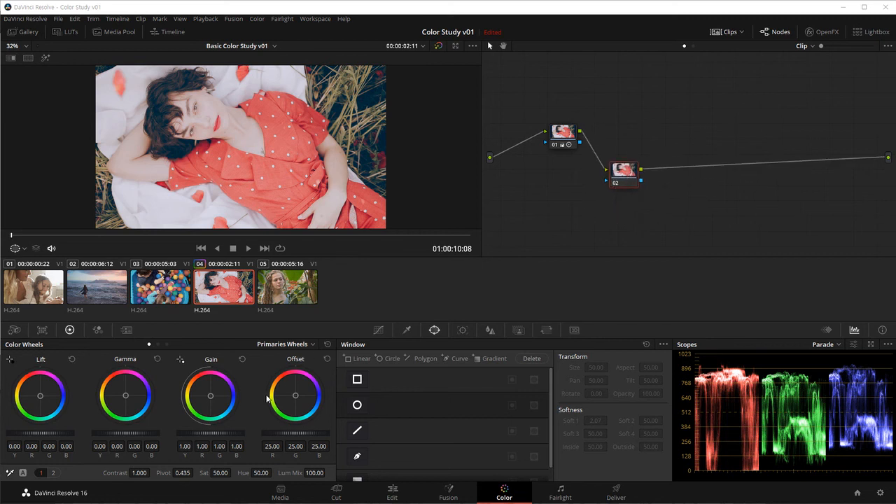
# Shape a gentle S-curve on node 02 in the custom curves, lowering a shadow point and raising a highlight point
pyautogui.click(379, 330)
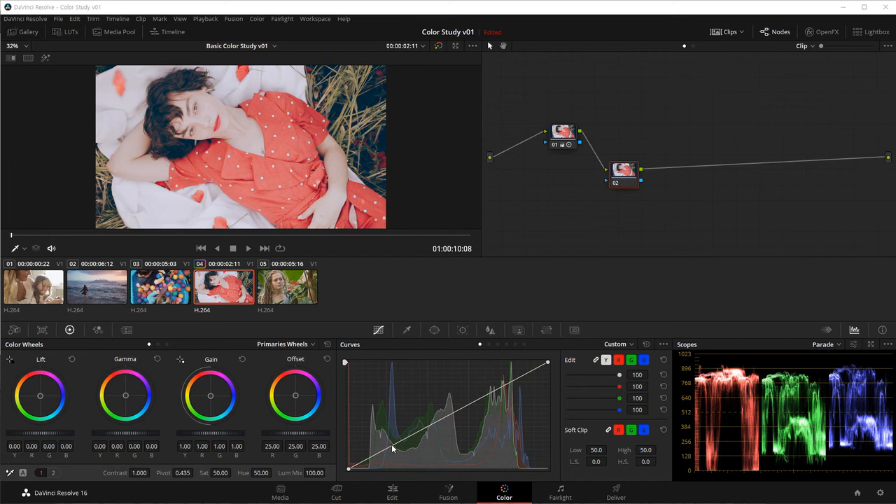
pyautogui.moveTo(391, 445); pyautogui.dragTo(385, 454)
pyautogui.moveTo(476, 403)
pyautogui.mouseDown()
pyautogui.moveTo(474, 394)
pyautogui.moveTo(479, 400)
pyautogui.mouseUp()
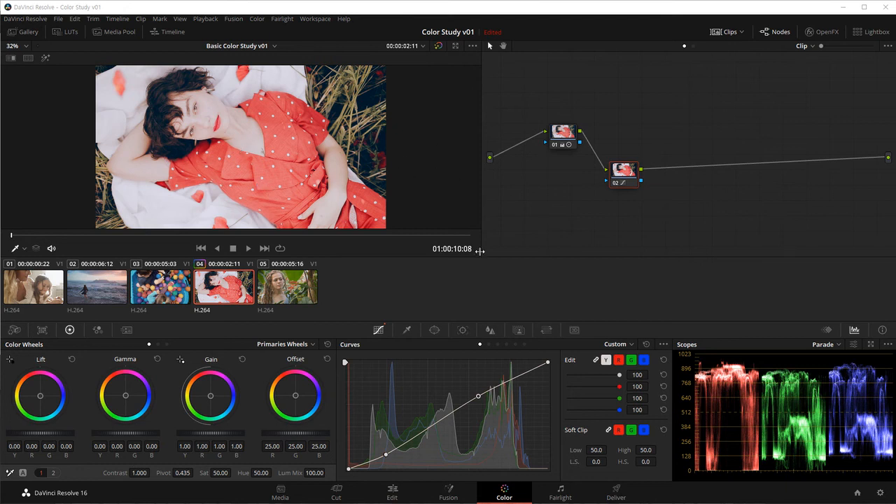
# Bypass and re-enable all grades repeatedly to compare clip 04 before and after grading
pyautogui.click(438, 47)
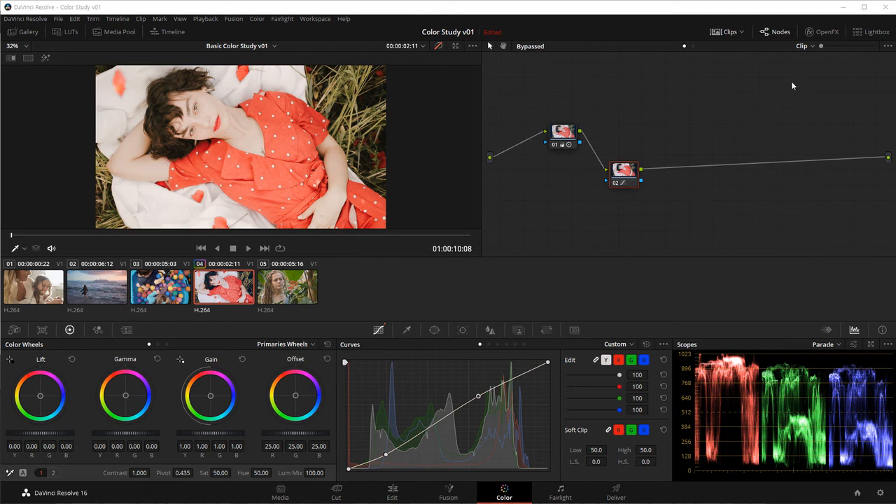
pyautogui.click(778, 33)
pyautogui.click(780, 35)
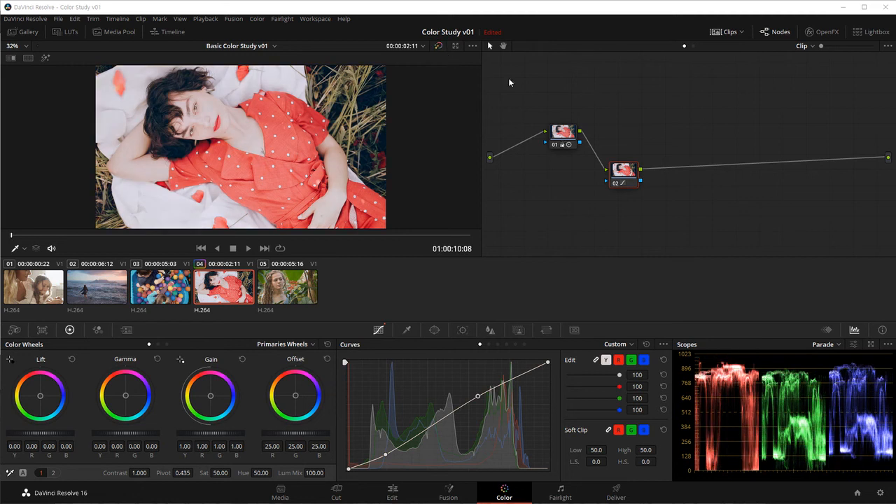
pyautogui.click(438, 46)
pyautogui.hotkey('shift', 'd')
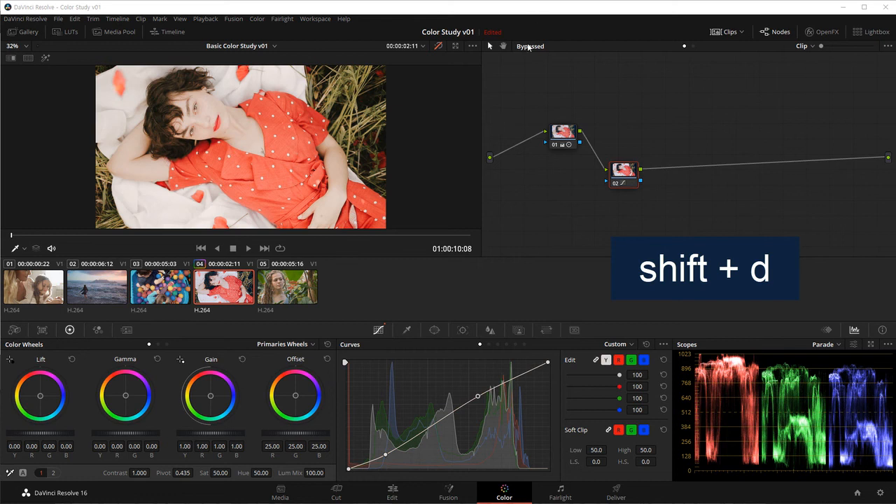
pyautogui.hotkey('shift', 'd')
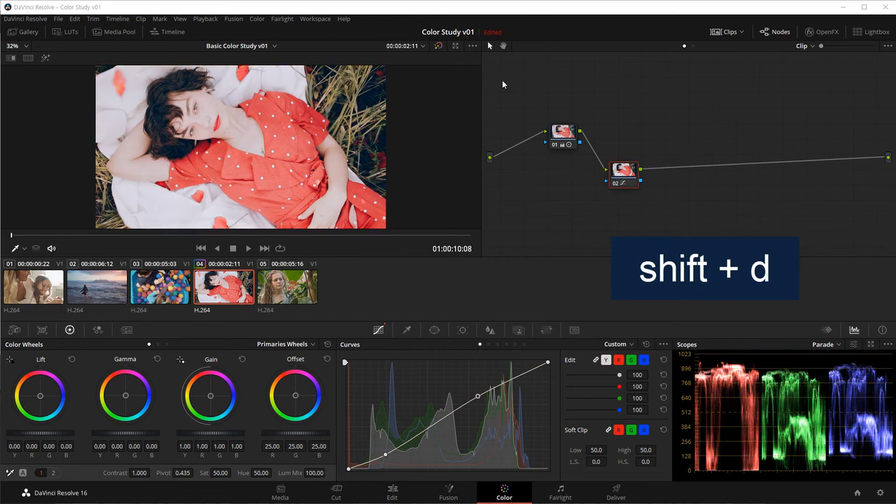
pyautogui.hotkey('shift', 'd')
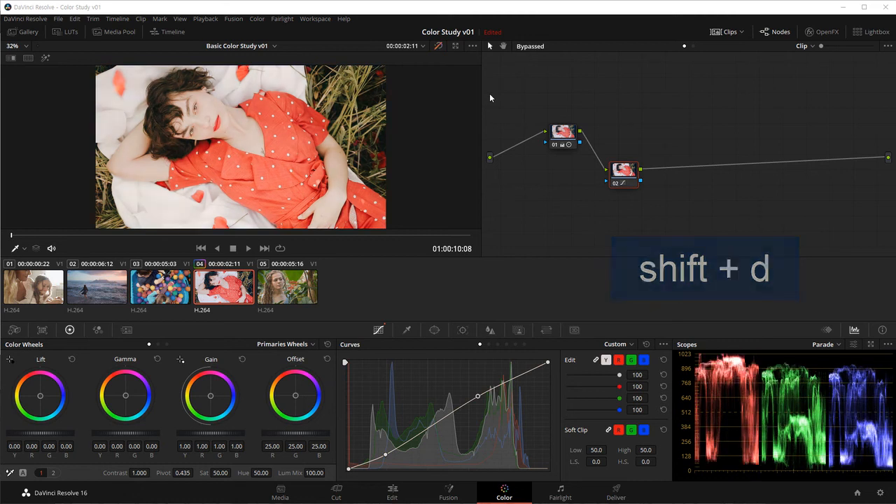
pyautogui.hotkey('shift', 'd')
pyautogui.hotkey('shift', 'd')
pyautogui.hotkey('shift', 'd')
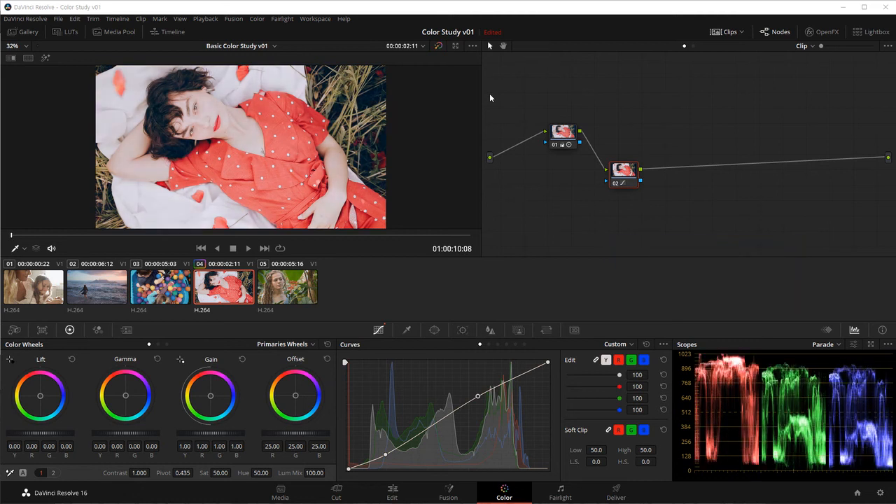
# Check which corrections node 01 contains, reposition node 02 and disable only node 02
pyautogui.moveTo(622, 169); pyautogui.dragTo(637, 171)
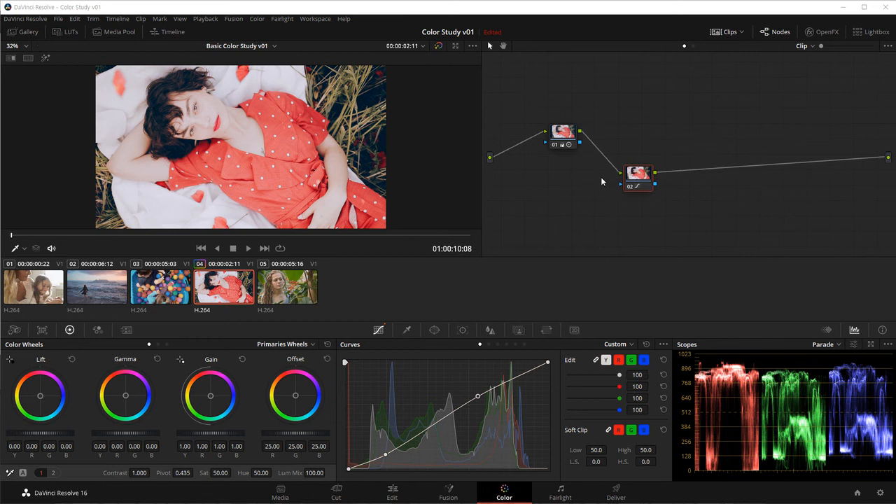
pyautogui.click(564, 135)
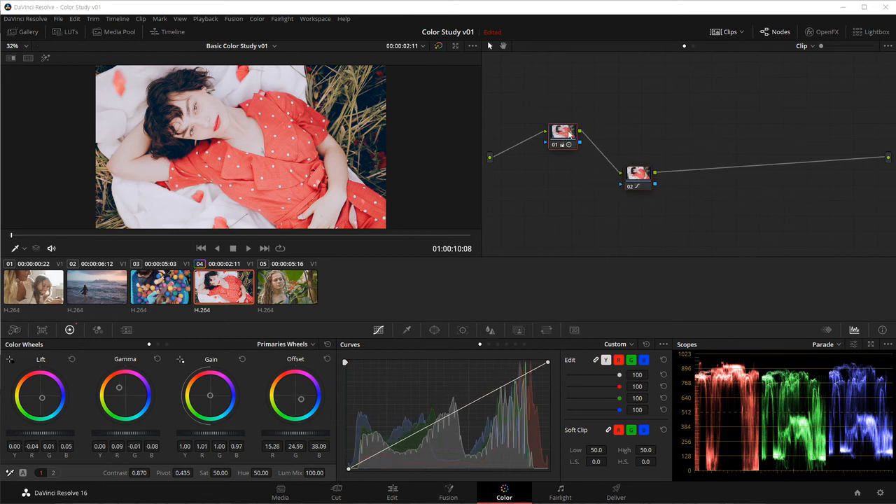
pyautogui.moveTo(569, 134)
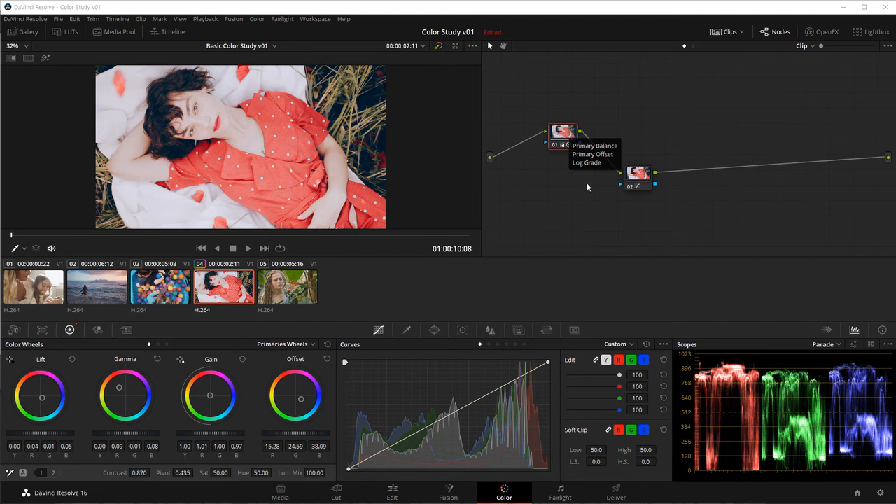
pyautogui.moveTo(632, 171); pyautogui.dragTo(634, 162)
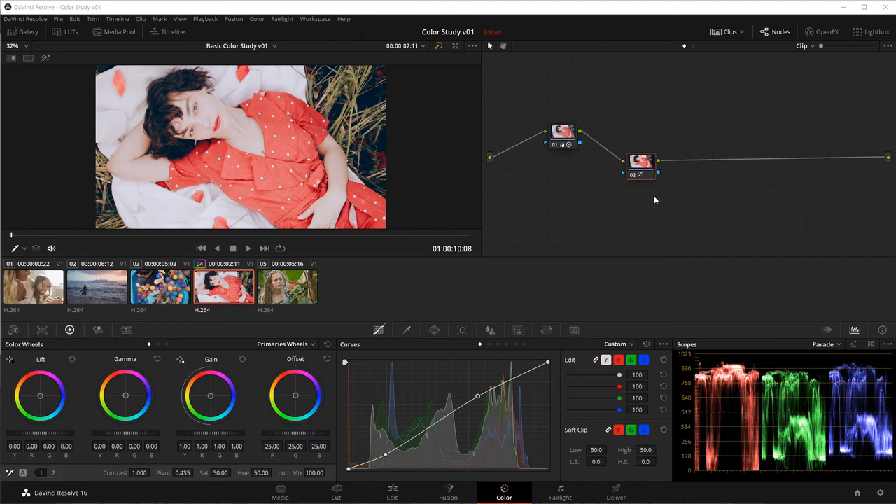
pyautogui.hotkey('ctrl', 'd')
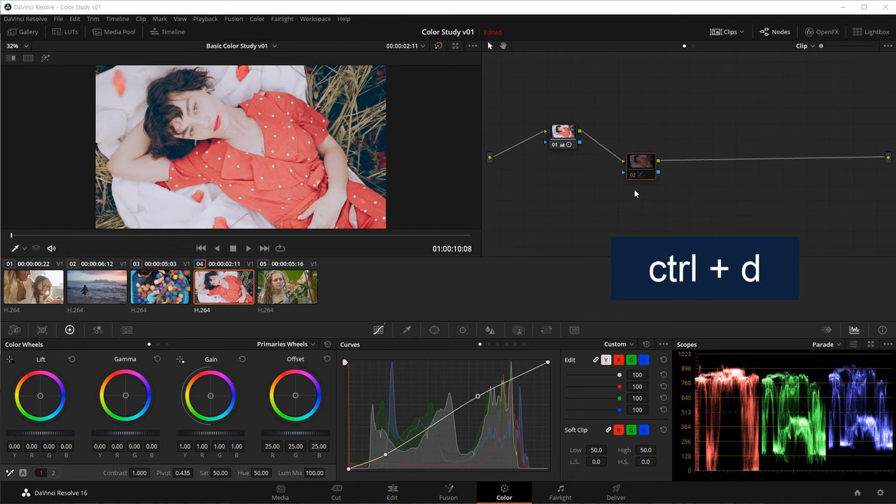
# Place node 02 lower in the graph, re-enable it, and disable and re-enable node 01 to compare its correction alone
pyautogui.moveTo(638, 170); pyautogui.dragTo(626, 192)
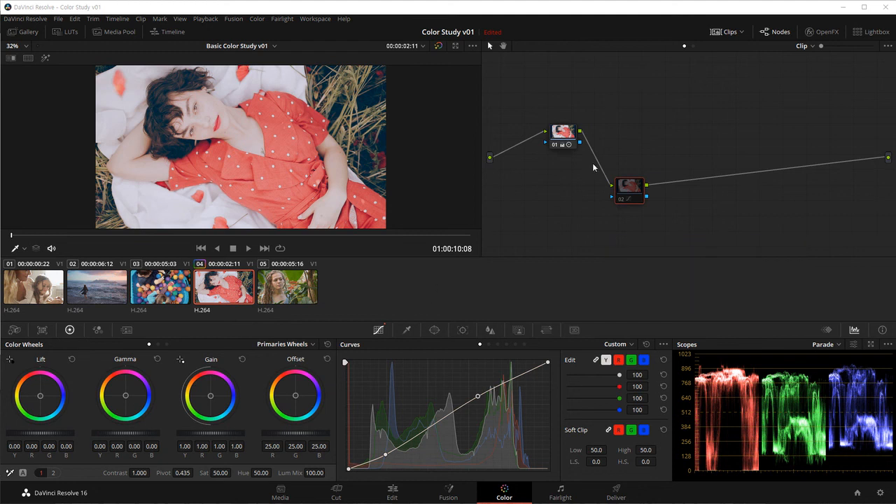
pyautogui.click(559, 130)
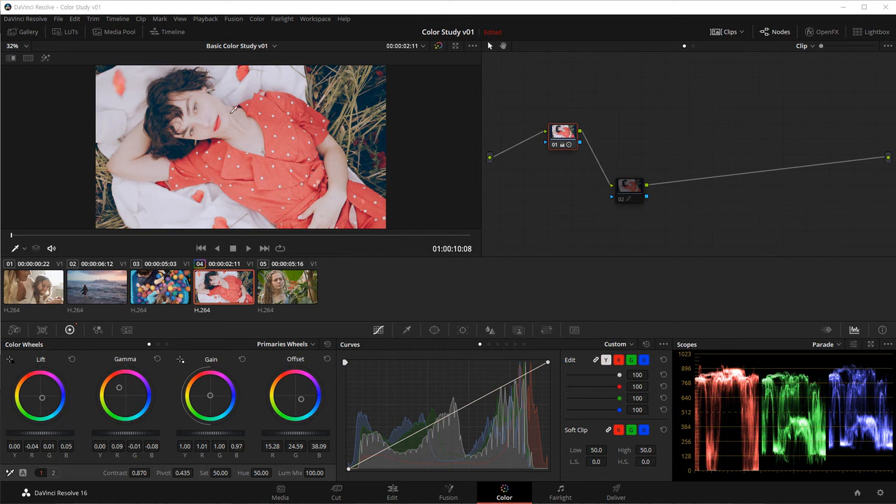
pyautogui.click(627, 194)
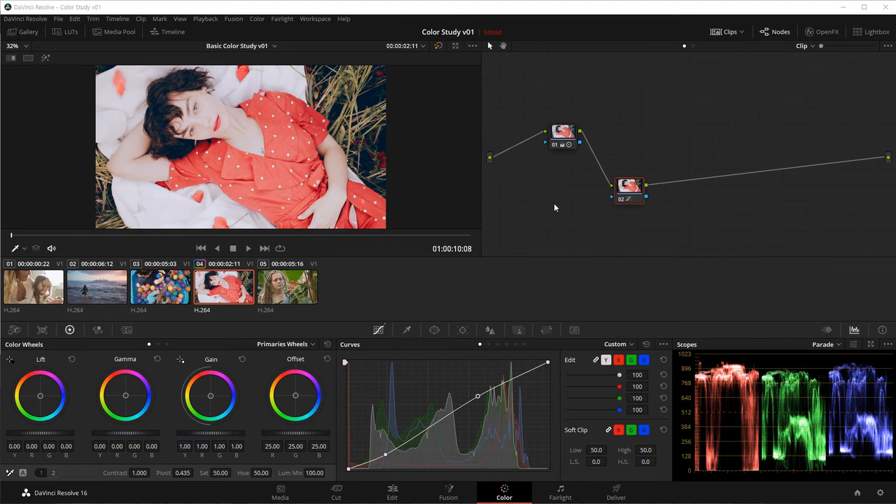
pyautogui.click(559, 147)
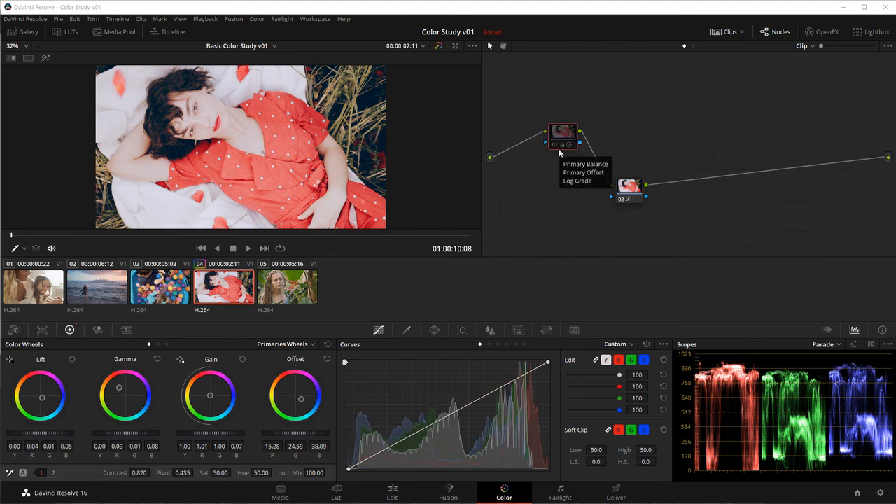
pyautogui.hotkey('ctrl', 'd')
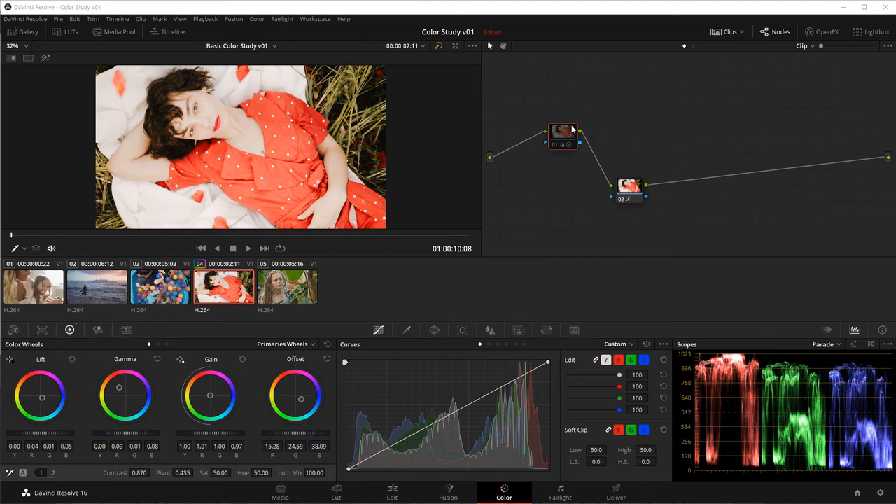
pyautogui.hotkey('ctrl', 'd')
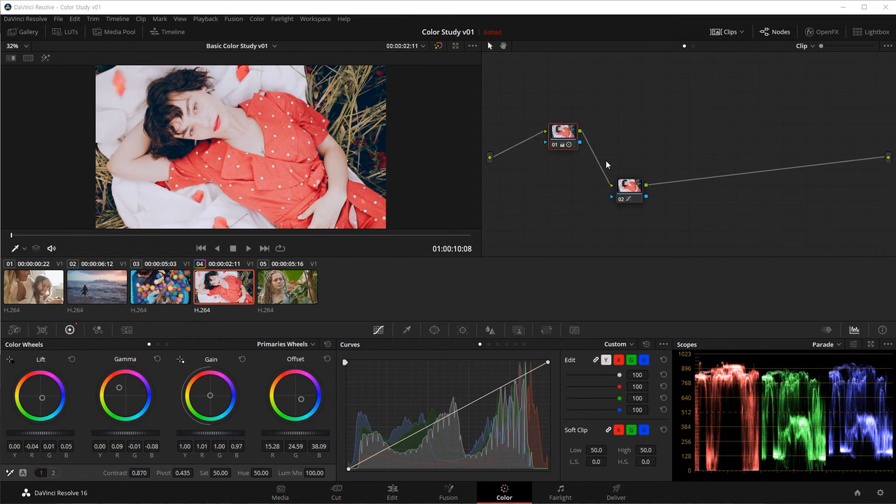
# Disable and re-enable all nodes of clip 04 repeatedly to compare the ungraded and graded image
pyautogui.hotkey('alt', 'd')
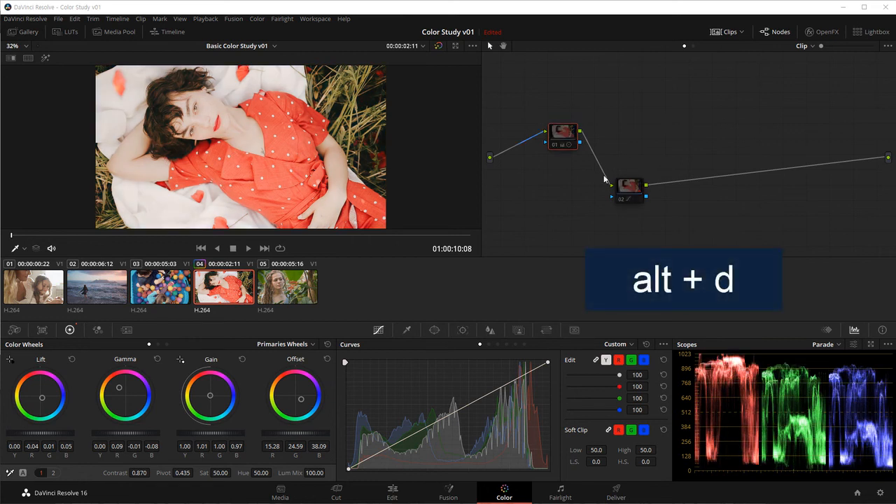
pyautogui.hotkey('alt', 'd')
pyautogui.hotkey('alt', 'd')
pyautogui.hotkey('alt', 'd')
pyautogui.hotkey('alt', 'd')
pyautogui.hotkey('alt', 'd')
pyautogui.hotkey('alt', 'd')
pyautogui.hotkey('alt', 'd')
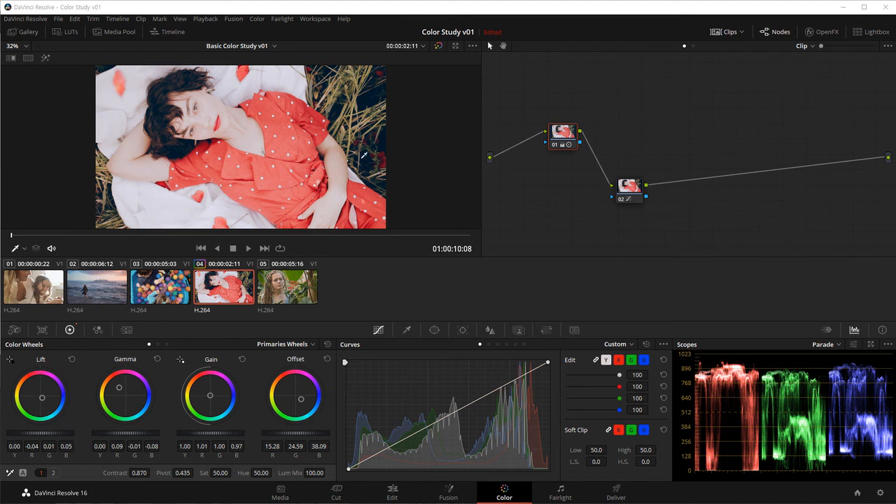
# Play the graded clip 04 in the enhanced viewer and return to the standard layout
pyautogui.click(456, 46)
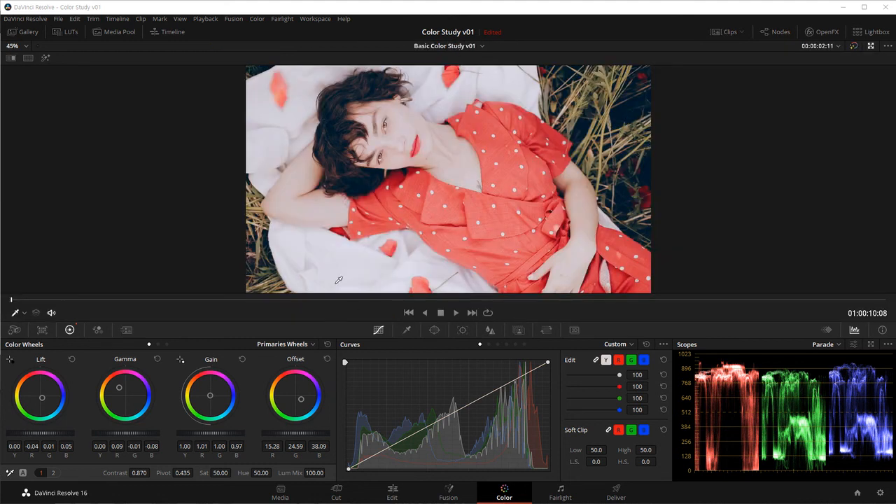
pyautogui.click(453, 316)
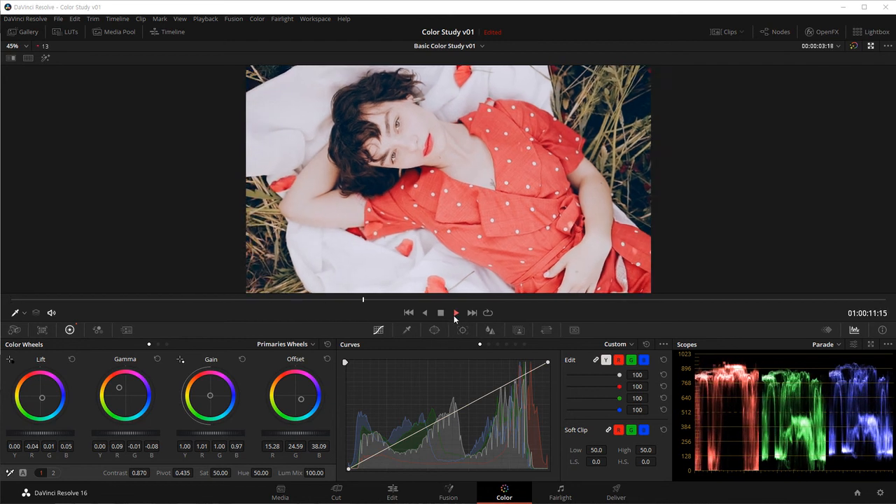
pyautogui.click(870, 46)
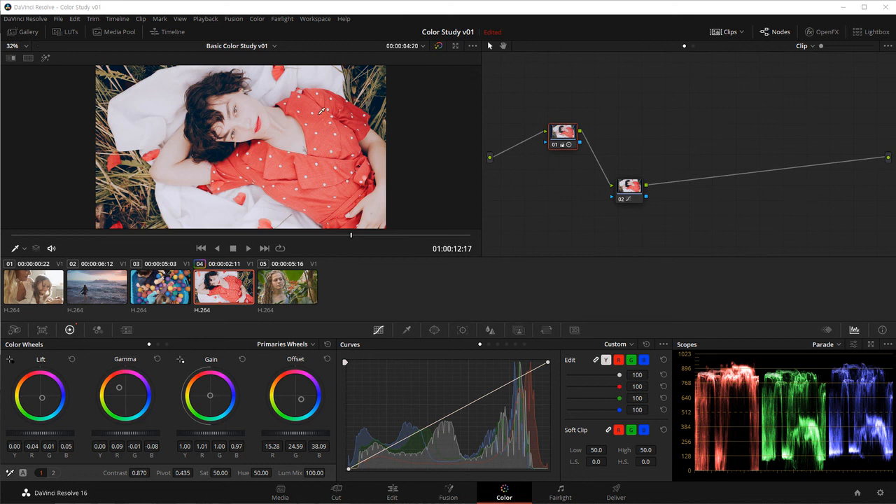
# Expand the image to the full-page viewer, turn on looped playback, and play and stop clip 04
pyautogui.hotkey('shift', 'f')
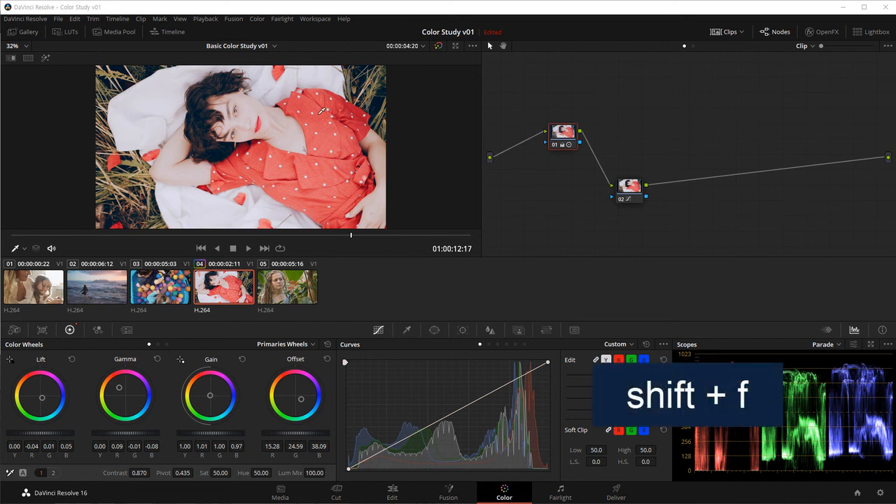
pyautogui.hotkey('shift', 'f')
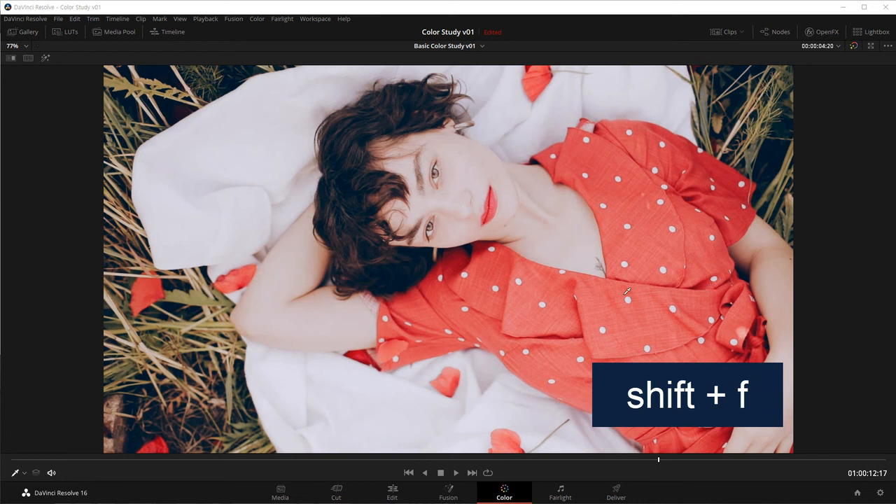
pyautogui.click(488, 473)
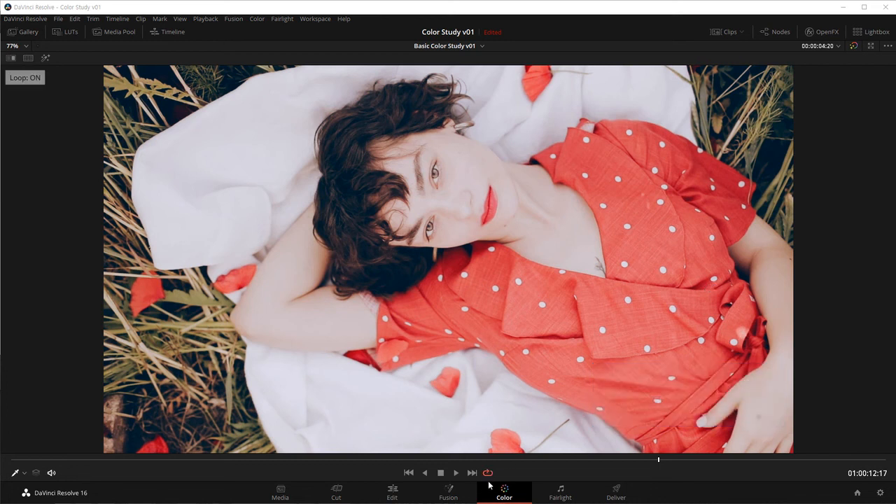
pyautogui.click(456, 473)
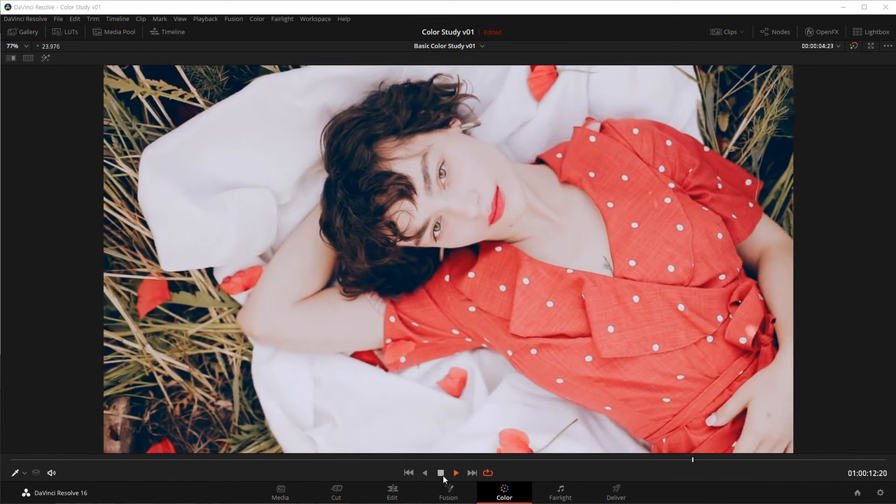
pyautogui.click(441, 473)
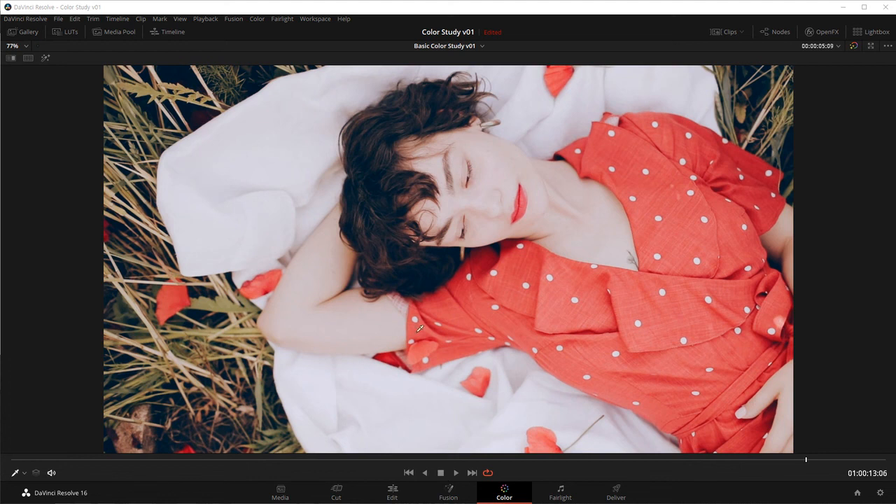
# View clip 04 in the cinema viewer, toggle the enhanced viewer, and return to the standard layout
pyautogui.hotkey('ctrl', 'f')
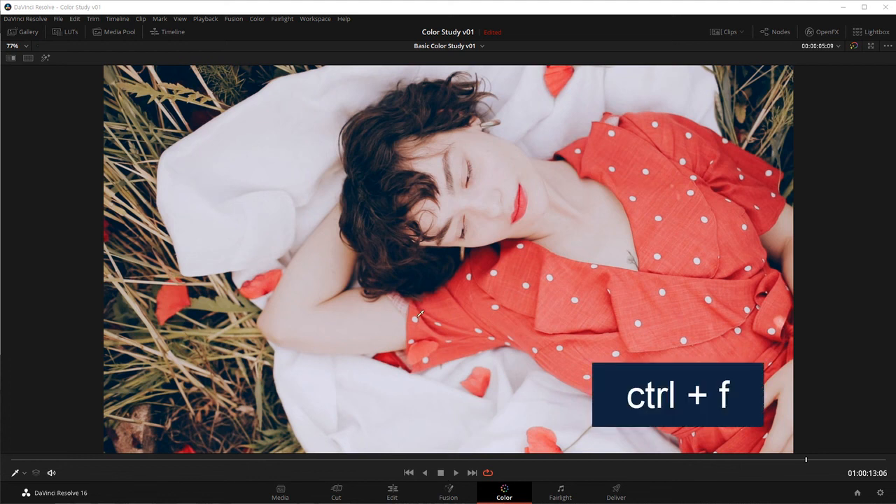
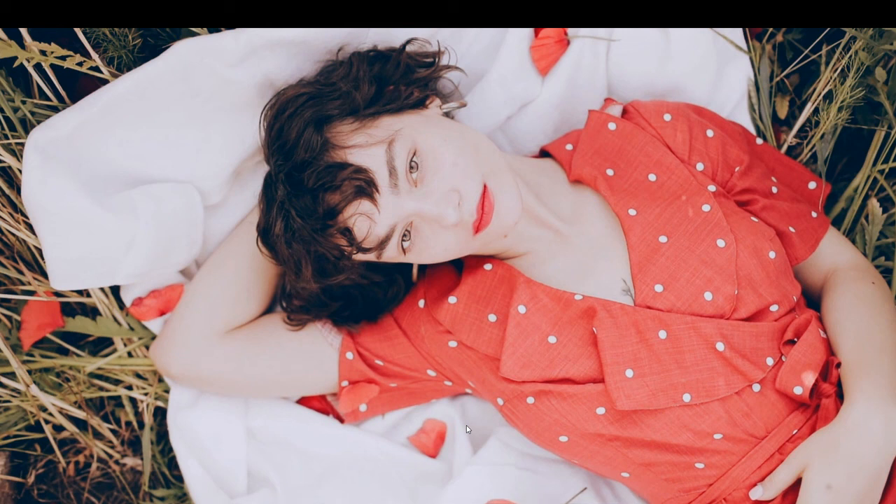
pyautogui.press('Escape')
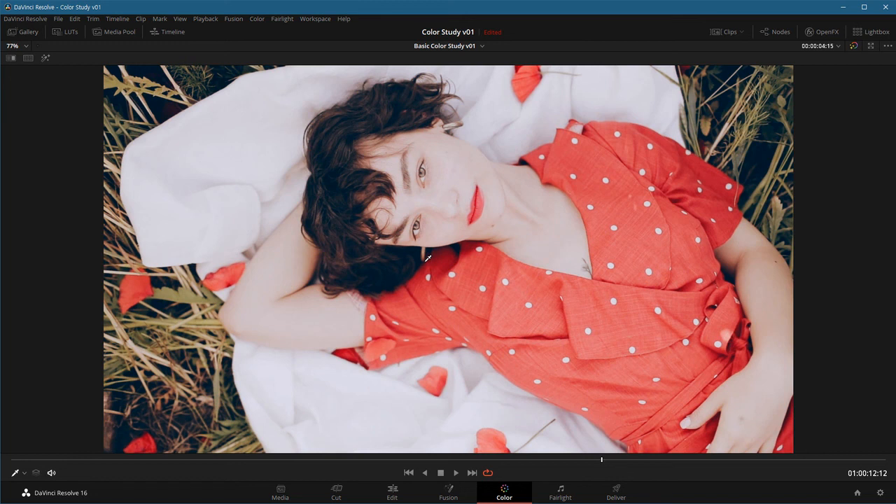
pyautogui.hotkey('alt', 'f')
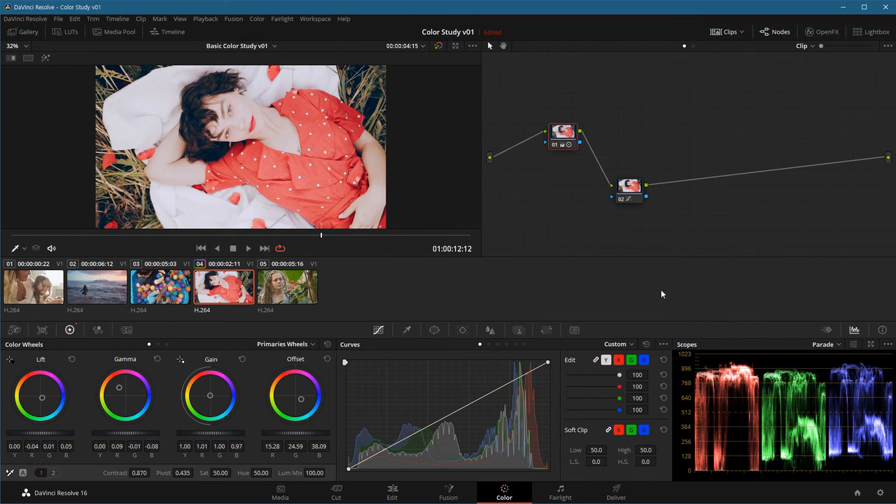
pyautogui.hotkey('alt', 'f')
pyautogui.hotkey('alt', 'f')
pyautogui.hotkey('ctrl', 'f')
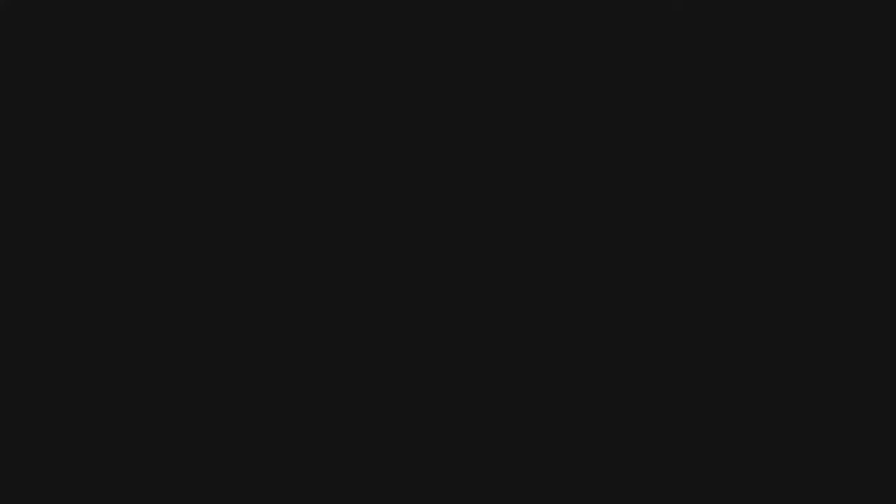
pyautogui.hotkey('ctrl', 'f')
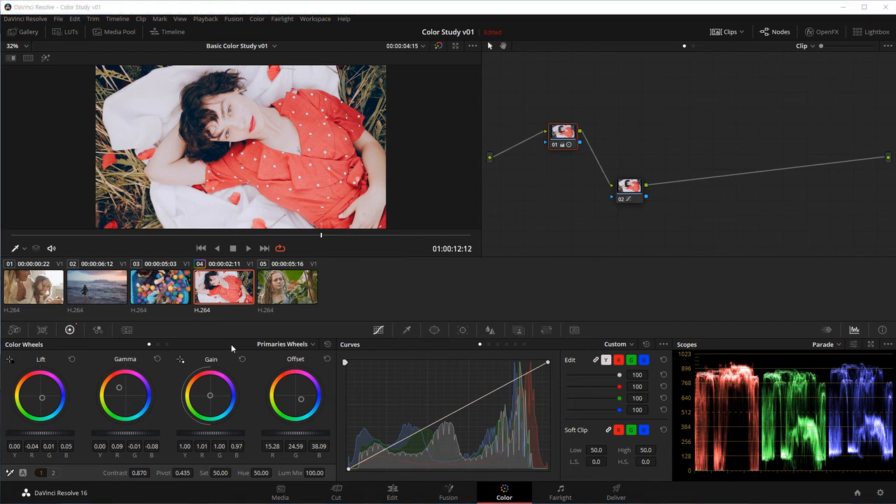
# On clip 02, nudge node 01 in the graph and set its contrast to 1.160 and saturation to 70.40
pyautogui.click(103, 292)
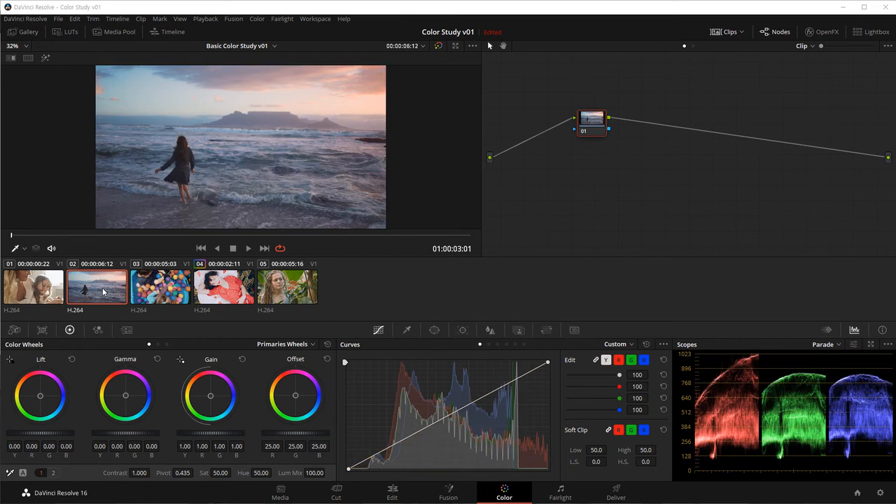
pyautogui.moveTo(600, 135); pyautogui.dragTo(595, 130)
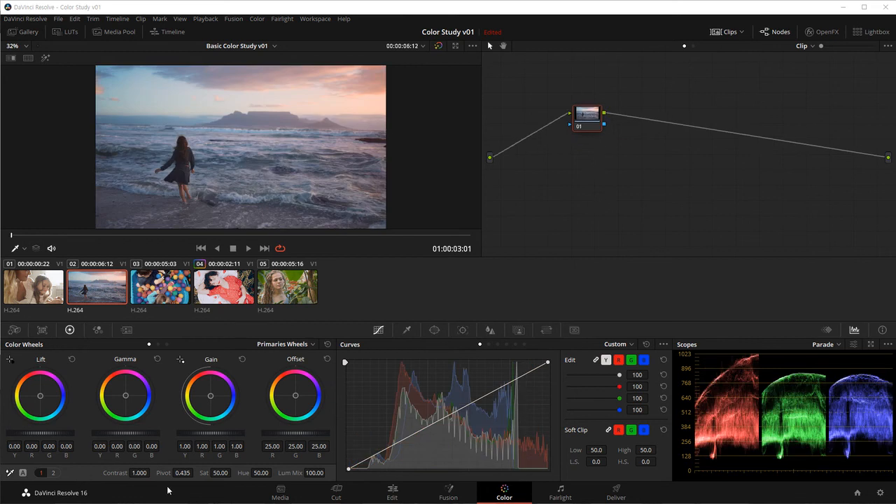
pyautogui.moveTo(139, 472); pyautogui.dragTo(153, 473)
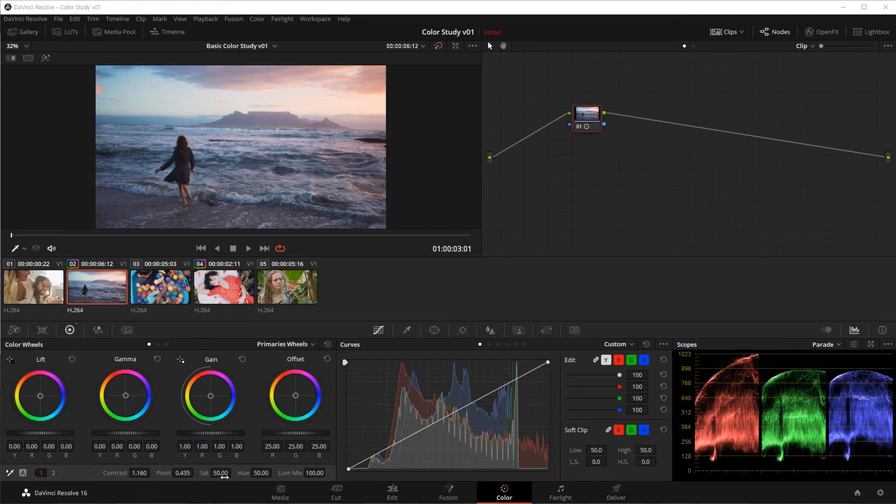
pyautogui.moveTo(219, 473)
pyautogui.mouseDown()
pyautogui.moveTo(233, 474)
pyautogui.moveTo(219, 473)
pyautogui.mouseUp()
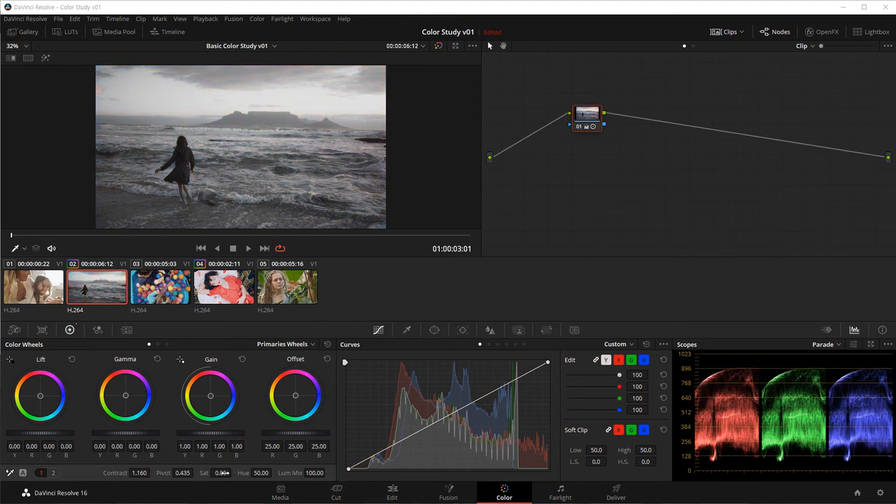
pyautogui.moveTo(220, 473); pyautogui.dragTo(233, 474)
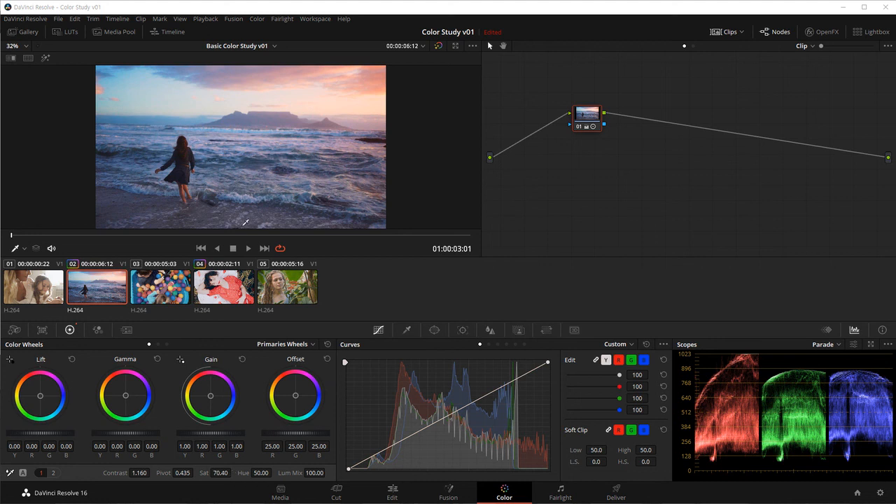
# Shape a gentle custom S-curve on clip 02, soften it at a mid-clip frame, and compare it with all grades bypassed
pyautogui.moveTo(381, 453); pyautogui.dragTo(383, 461)
pyautogui.moveTo(471, 411); pyautogui.dragTo(462, 403)
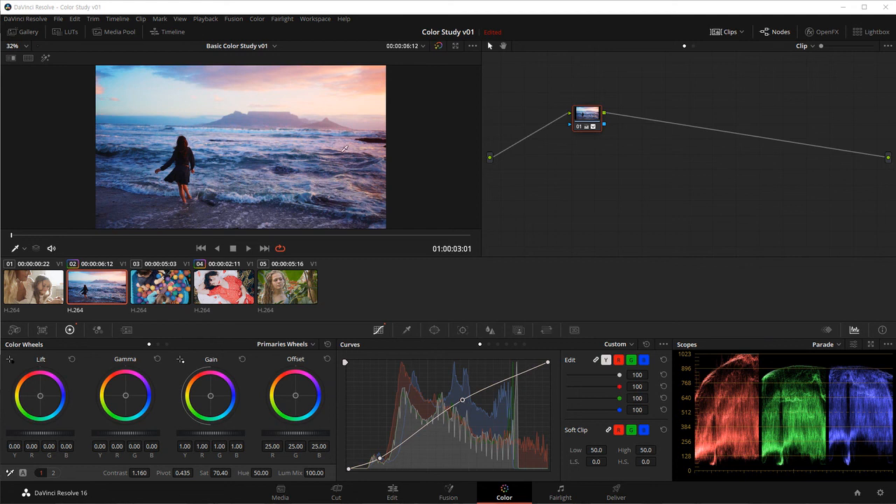
pyautogui.moveTo(126, 236); pyautogui.dragTo(320, 236)
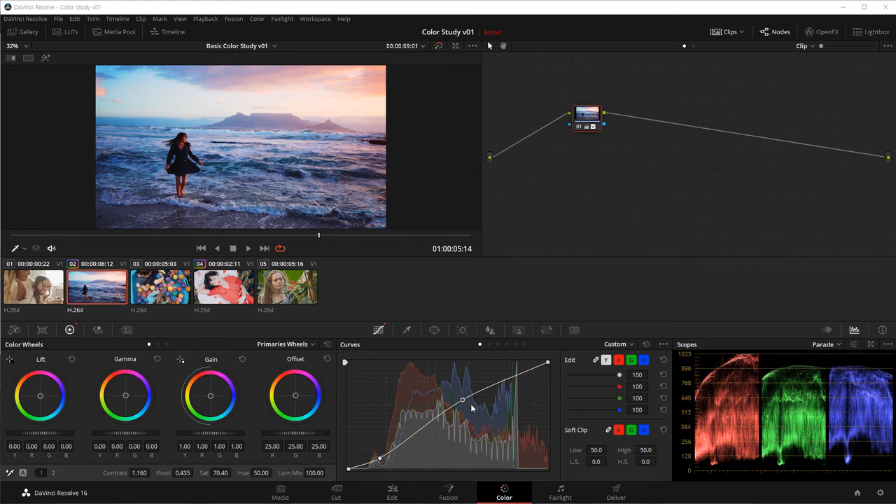
pyautogui.moveTo(463, 400); pyautogui.dragTo(470, 402)
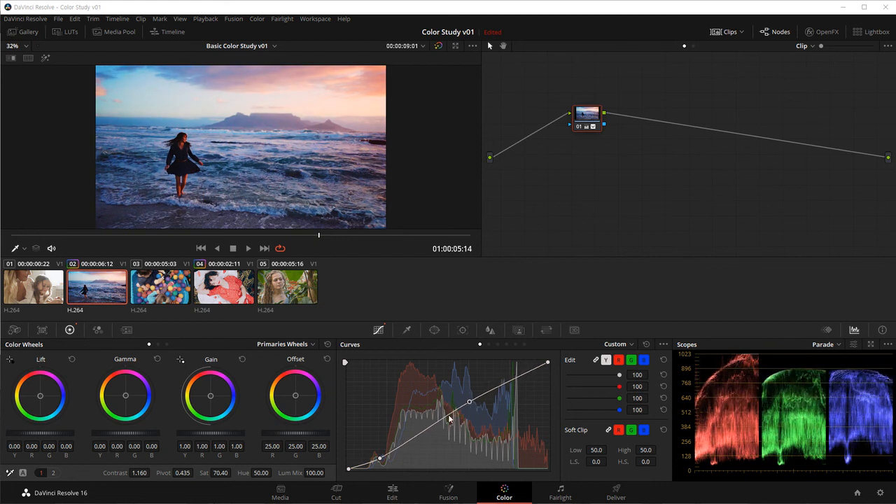
pyautogui.moveTo(380, 458); pyautogui.dragTo(380, 459)
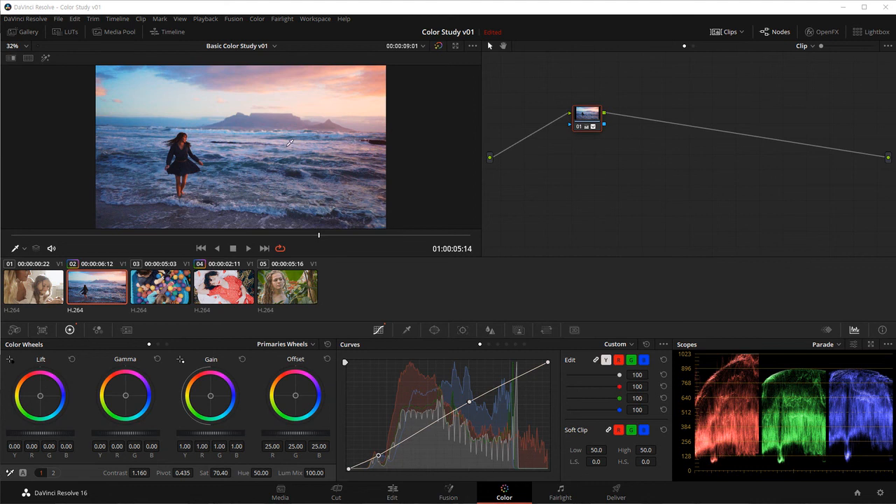
pyautogui.hotkey('shift', 'd')
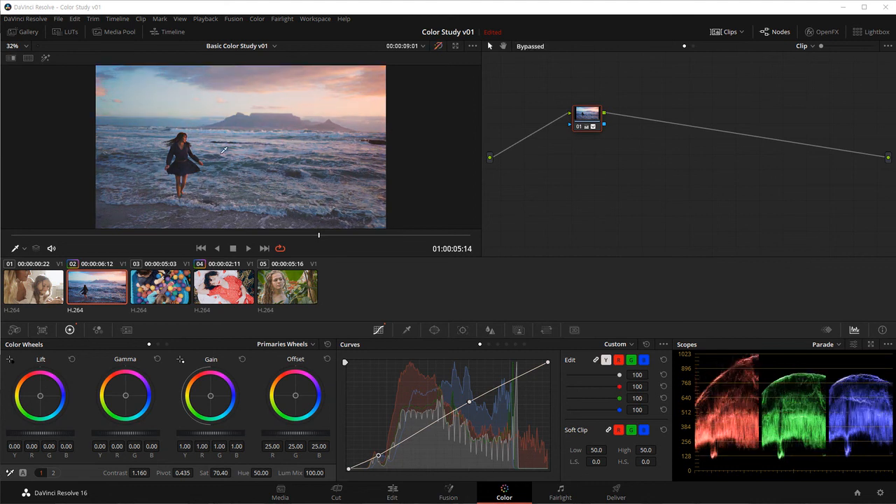
pyautogui.hotkey('shift', 'd')
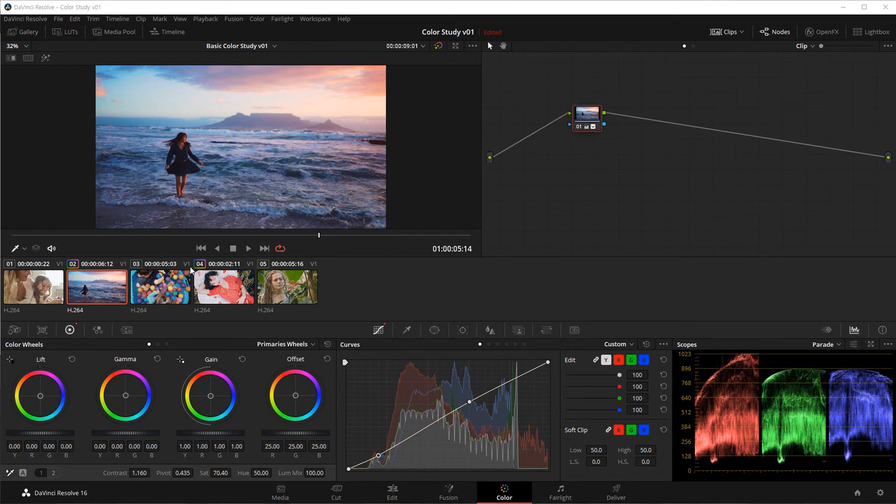
# Switch to the Edit page, select the Basic Color Study v01 timeline, and scrub ahead through its graded clips
pyautogui.click(394, 492)
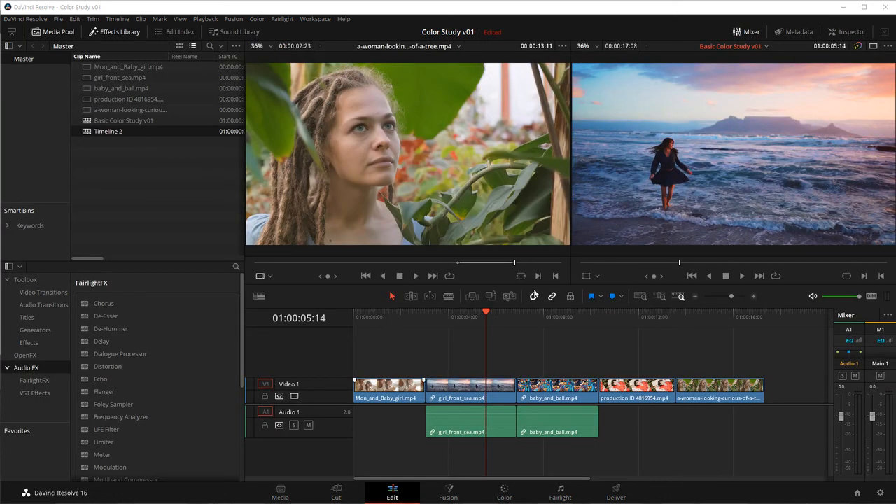
pyautogui.click(766, 47)
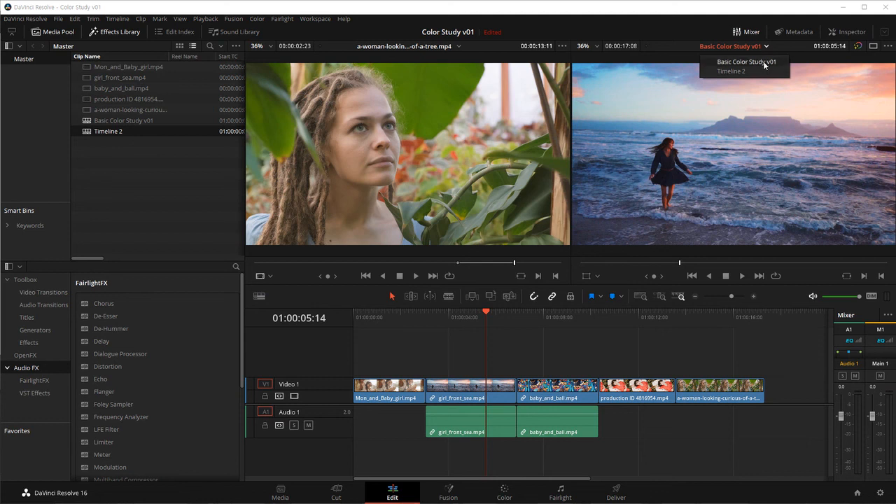
pyautogui.click(763, 64)
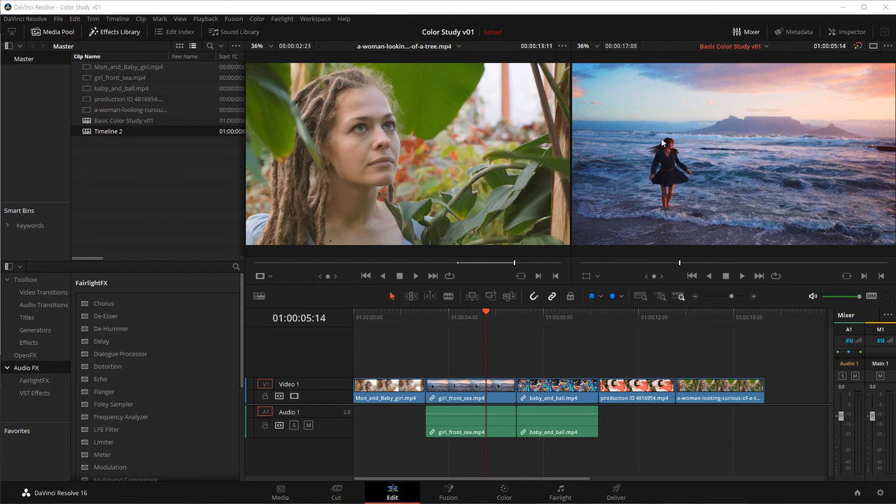
pyautogui.moveTo(545, 317); pyautogui.dragTo(652, 340)
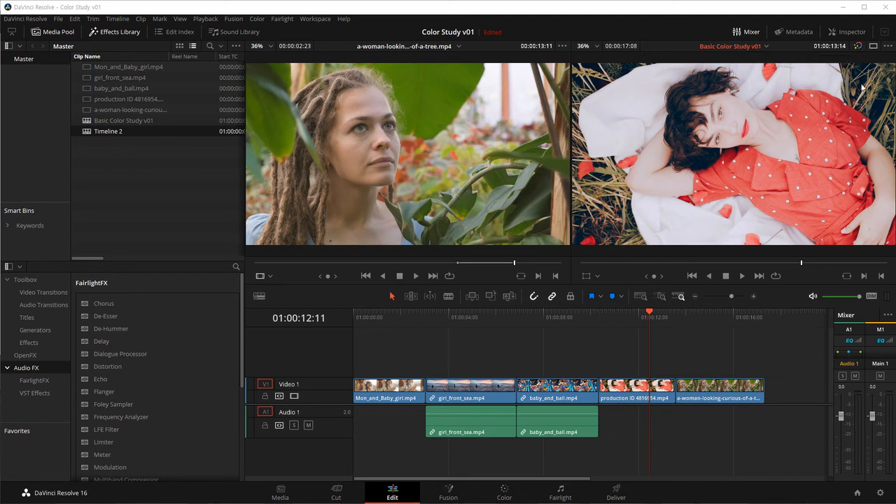
# Bypass all color grades on the Edit page and toggle them repeatedly on girl_front_sea.mp4 to compare before and after
pyautogui.click(855, 47)
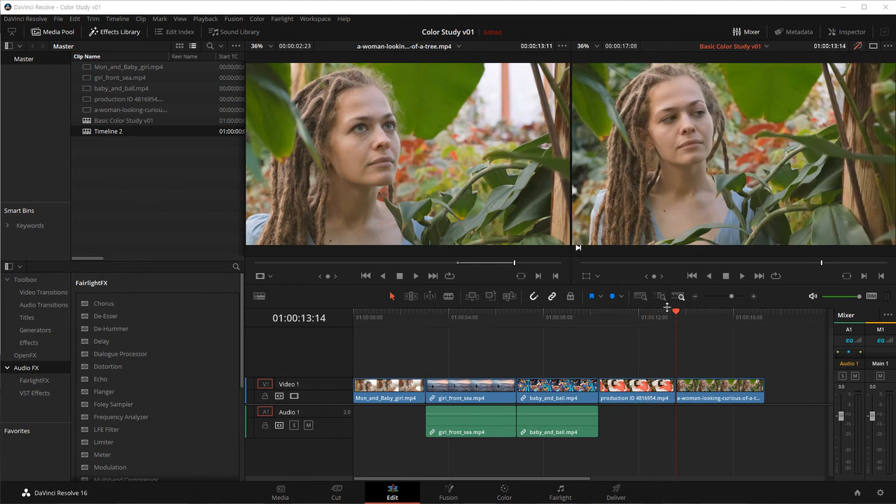
pyautogui.click(633, 318)
pyautogui.click(468, 318)
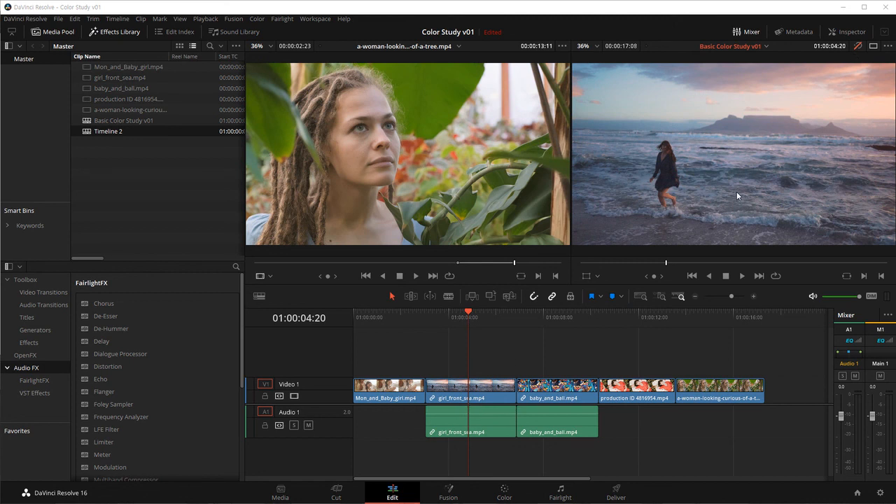
pyautogui.hotkey('shift', 'd')
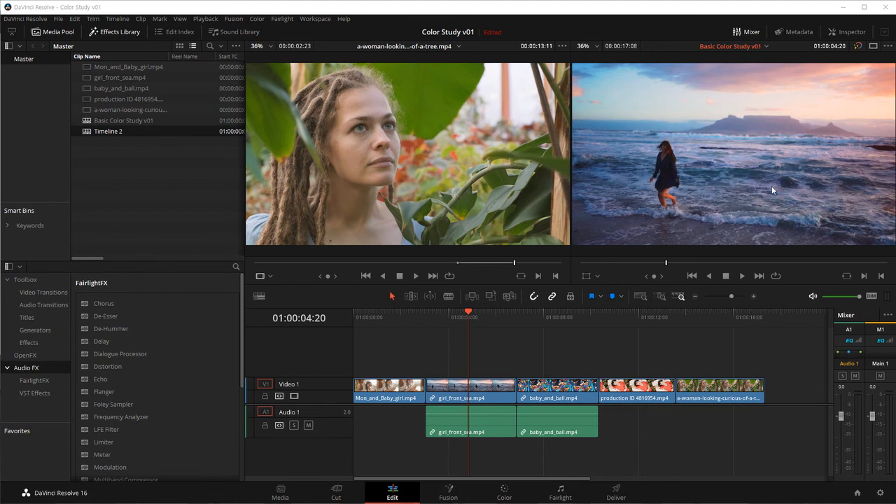
pyautogui.hotkey('shift', 'd')
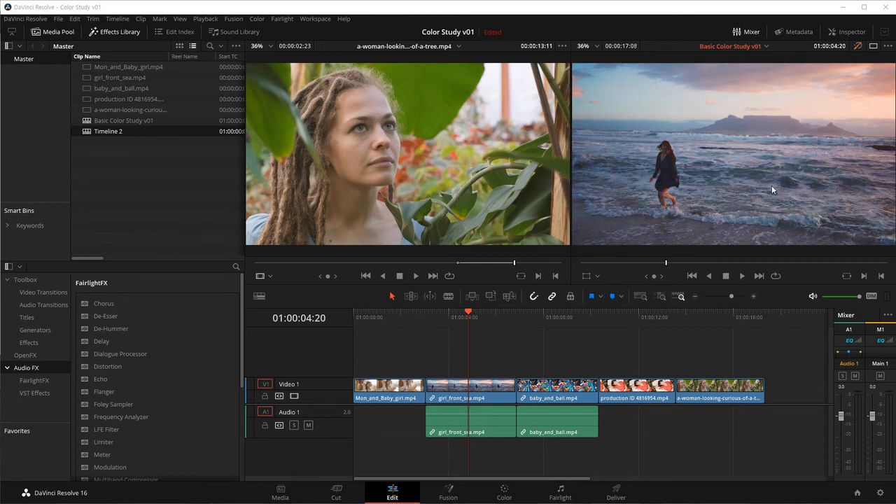
pyautogui.hotkey('shift', 'd')
pyautogui.hotkey('shift', 'd')
pyautogui.hotkey('shift', 'd')
pyautogui.hotkey('shift', 'd')
pyautogui.hotkey('shift', 'd')
pyautogui.hotkey('shift', 'd')
pyautogui.hotkey('shift', 'd')
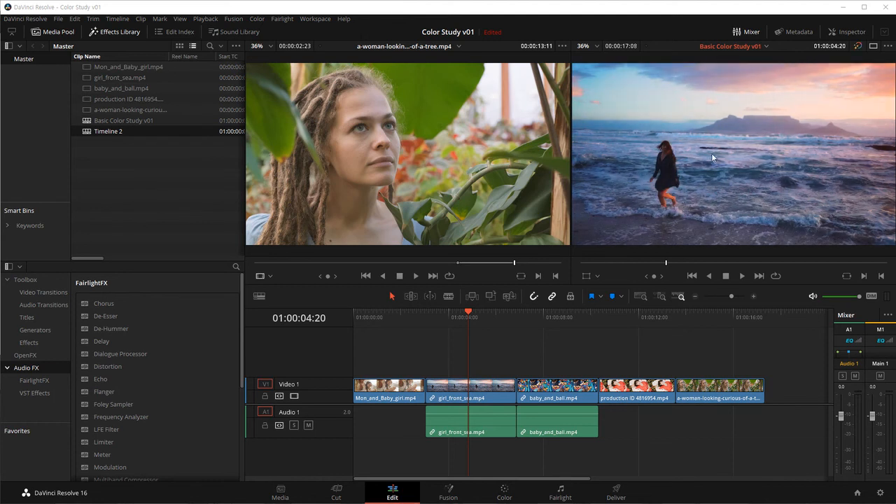
# Review the girl_front_sea.mp4 clip in the full-screen viewer and return to the standard Edit layout
pyautogui.click(583, 300)
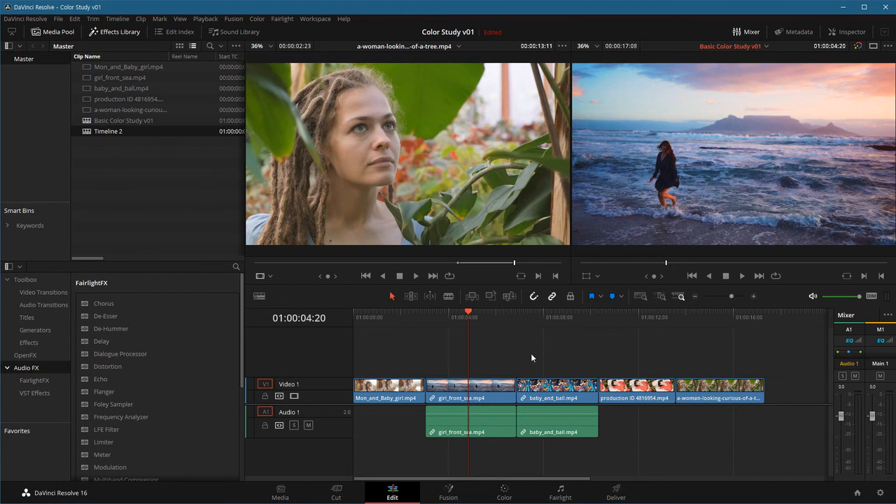
pyautogui.hotkey('ctrl', 'f')
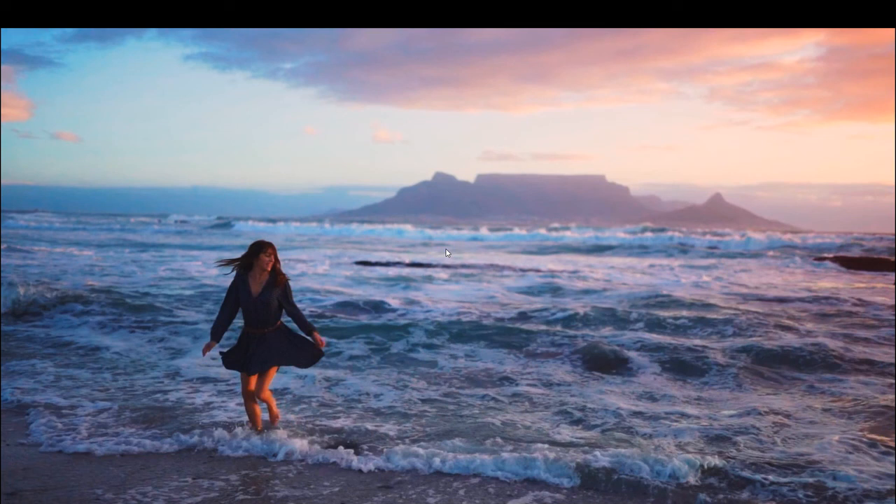
pyautogui.press('Escape')
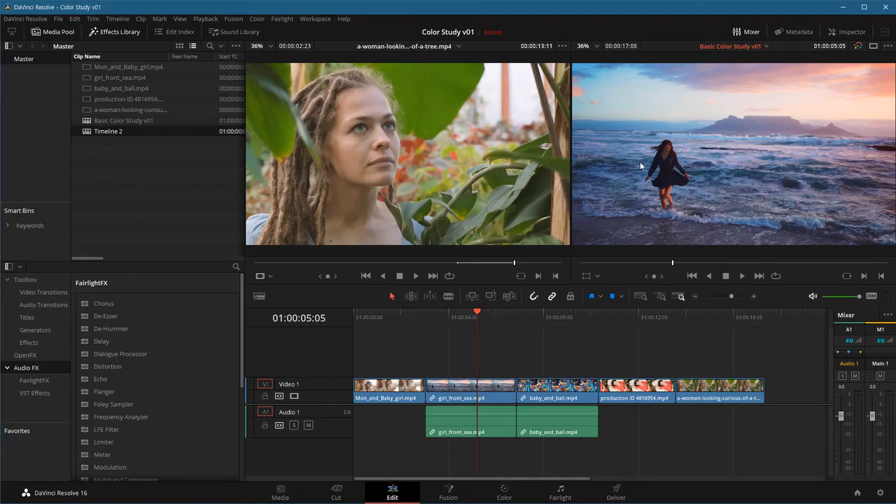
# On the Color page, set clip 05's node 01 contrast to 1.218 and cool its offset to 21.73, 25.15, 30.68
pyautogui.click(504, 494)
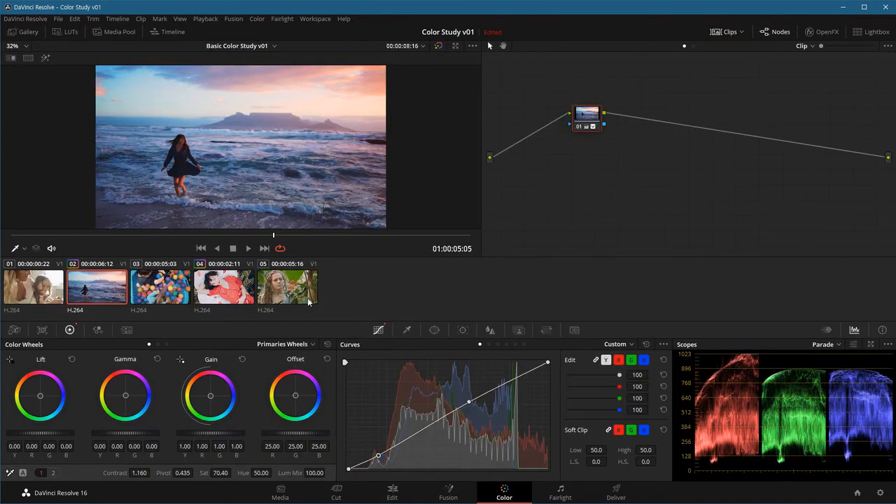
pyautogui.click(291, 291)
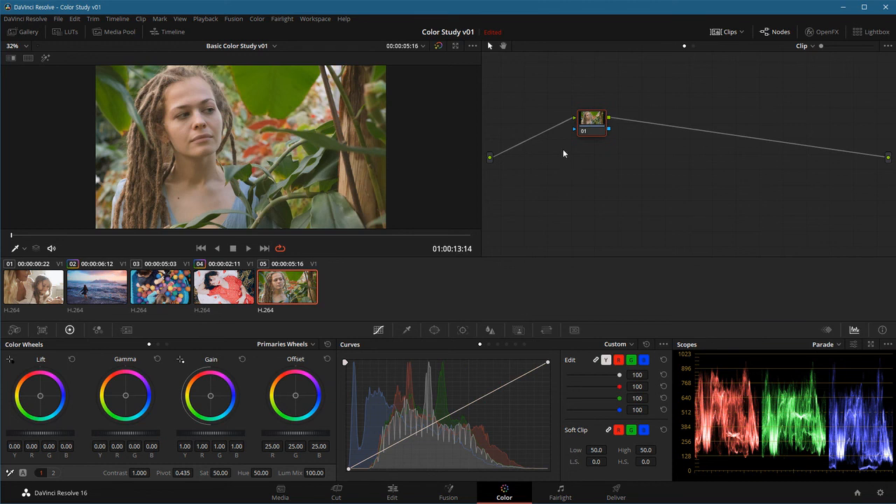
pyautogui.moveTo(592, 124); pyautogui.dragTo(581, 128)
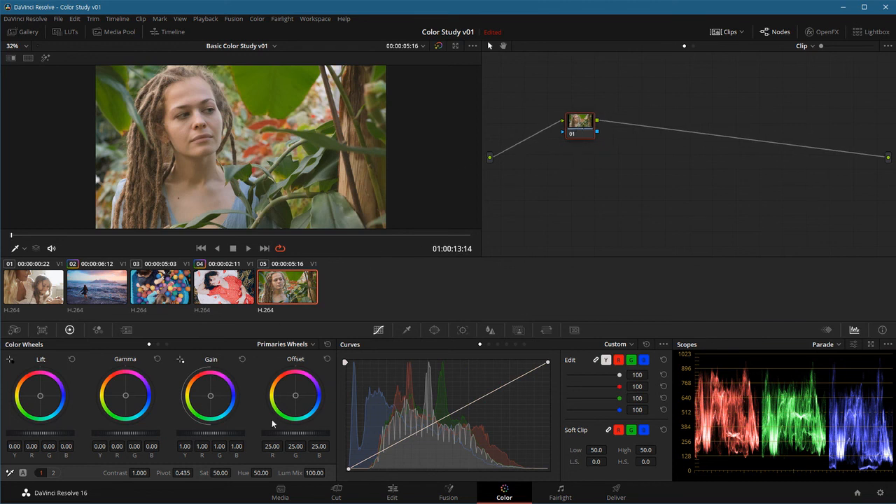
pyautogui.moveTo(140, 473); pyautogui.dragTo(152, 473)
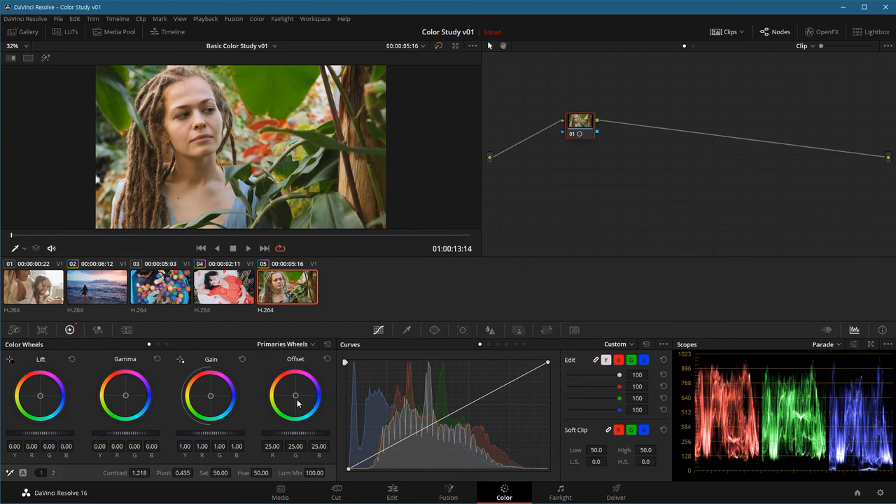
pyautogui.moveTo(295, 395); pyautogui.dragTo(298, 397)
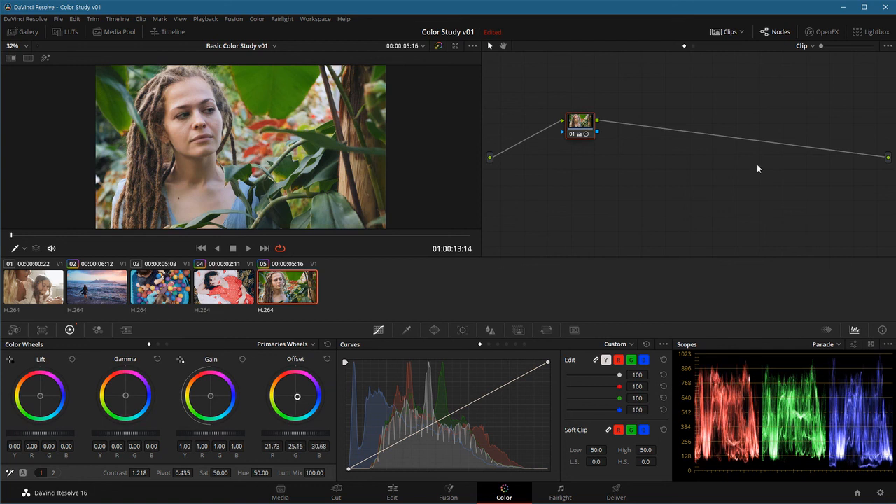
# Add serial node 02 to clip 05, place it below node 01, apply a gradient window, and lower its gamma to -0.11
pyautogui.hotkey('alt', 's')
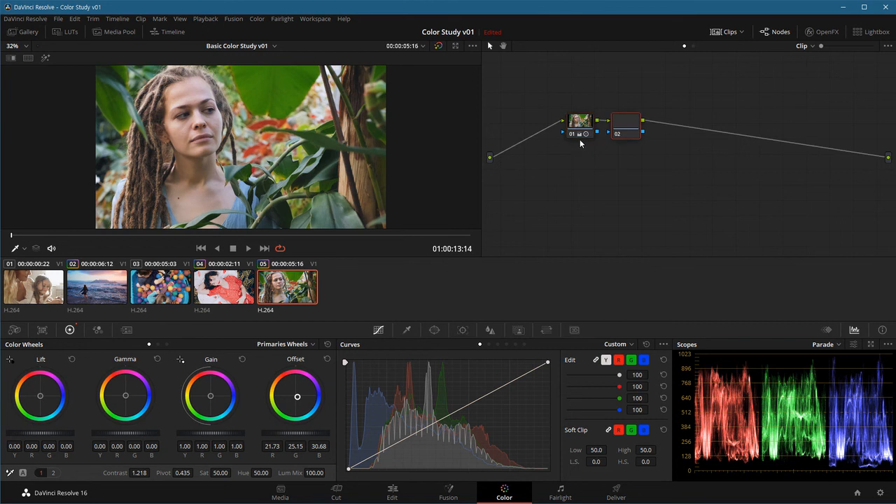
pyautogui.moveTo(630, 134); pyautogui.dragTo(634, 162)
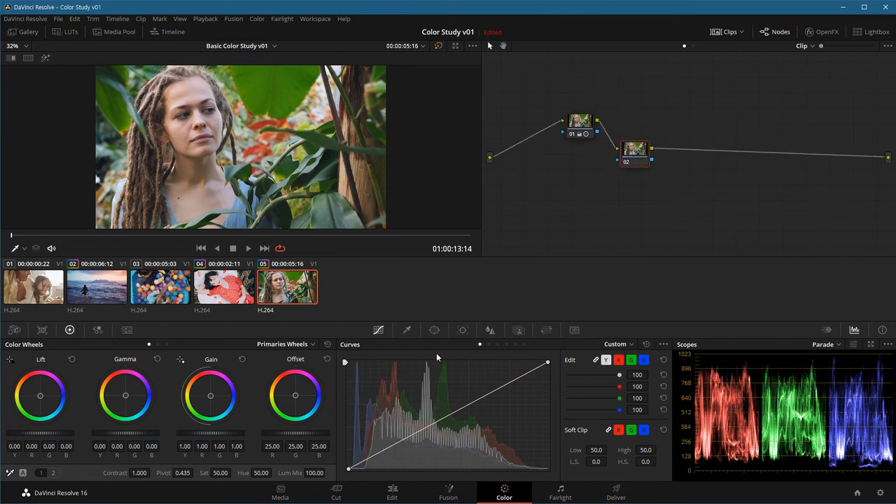
pyautogui.click(433, 331)
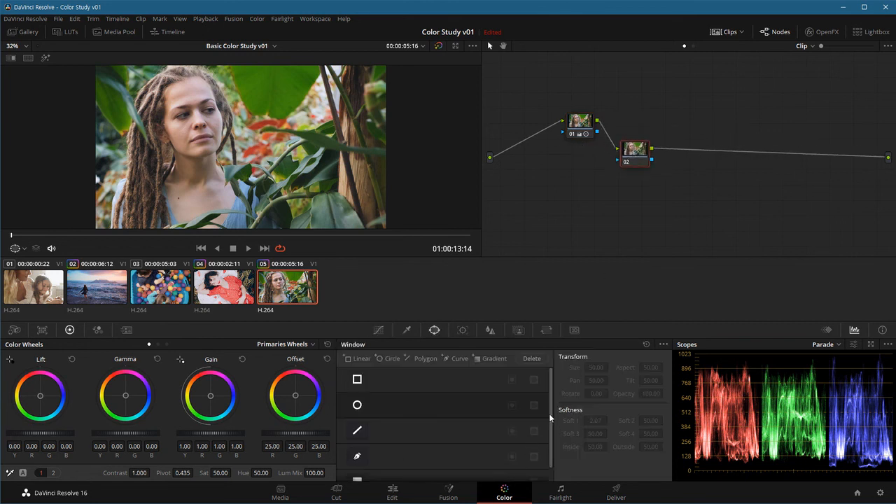
pyautogui.moveTo(548, 417); pyautogui.dragTo(547, 443)
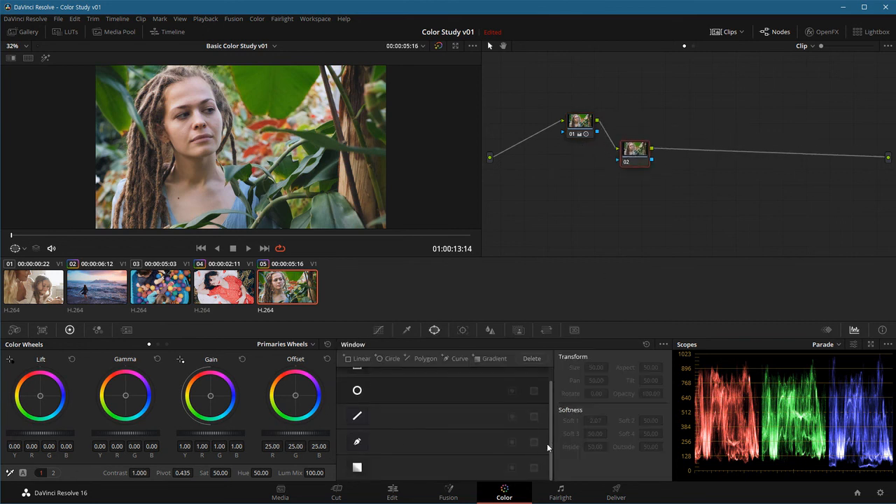
pyautogui.click(357, 467)
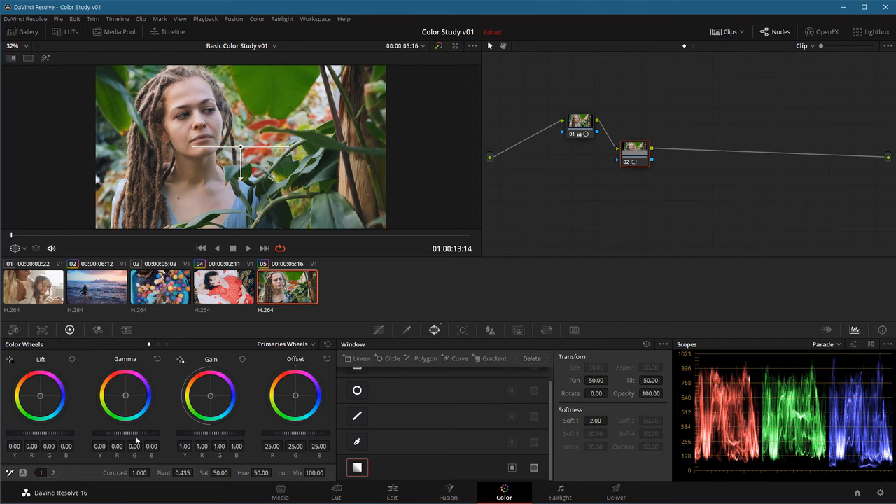
pyautogui.moveTo(126, 433); pyautogui.dragTo(105, 434)
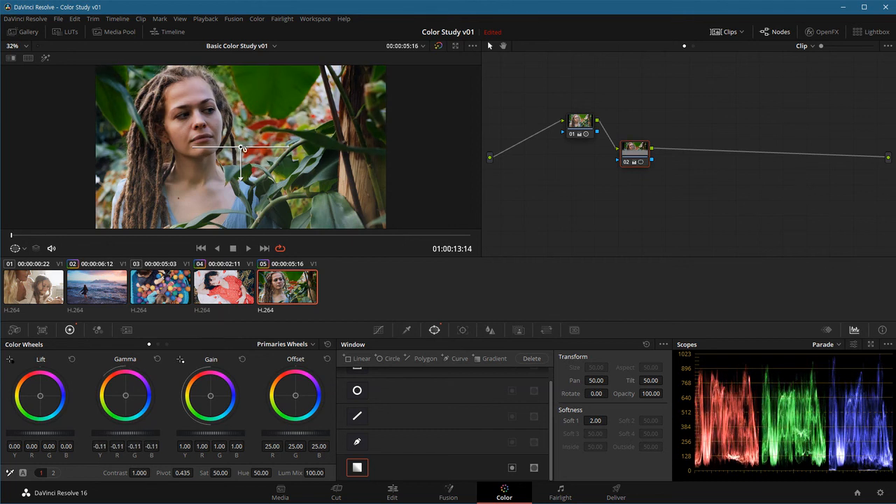
# Angle the gradient window over clip 05's lower-right foliage with rotation 129.94 and softness 4.95, and lower the gamma to -0.13
pyautogui.click(15, 248)
pyautogui.click(42, 289)
pyautogui.moveTo(241, 149); pyautogui.dragTo(307, 168)
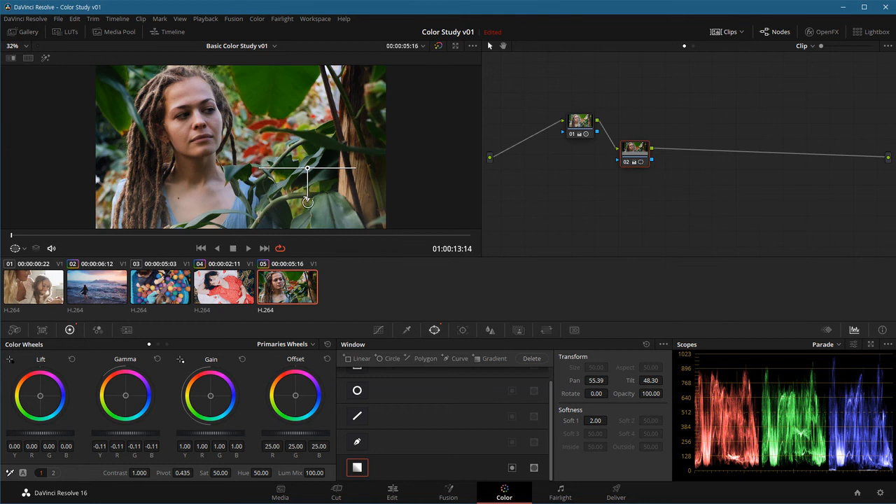
pyautogui.moveTo(307, 201); pyautogui.dragTo(226, 114)
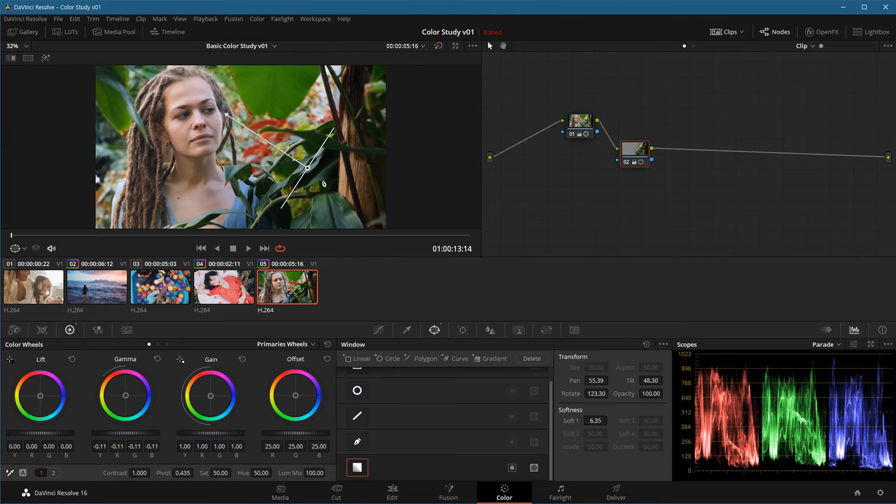
pyautogui.moveTo(308, 168); pyautogui.dragTo(317, 201)
pyautogui.moveTo(238, 143); pyautogui.dragTo(256, 147)
pyautogui.moveTo(318, 201); pyautogui.dragTo(312, 197)
pyautogui.moveTo(138, 432); pyautogui.dragTo(130, 432)
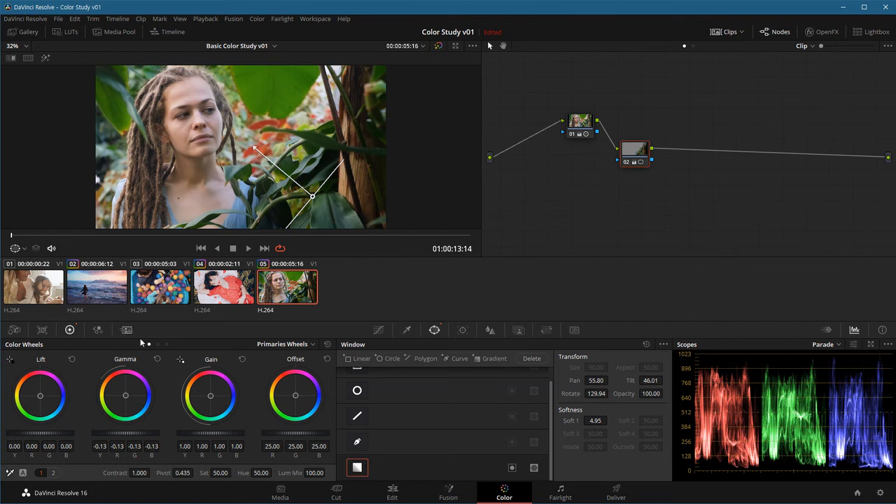
# On clip 01, set node 01's contrast to 1.206 and cool its offset to 22.10, 25.17, 29.01
pyautogui.click(35, 288)
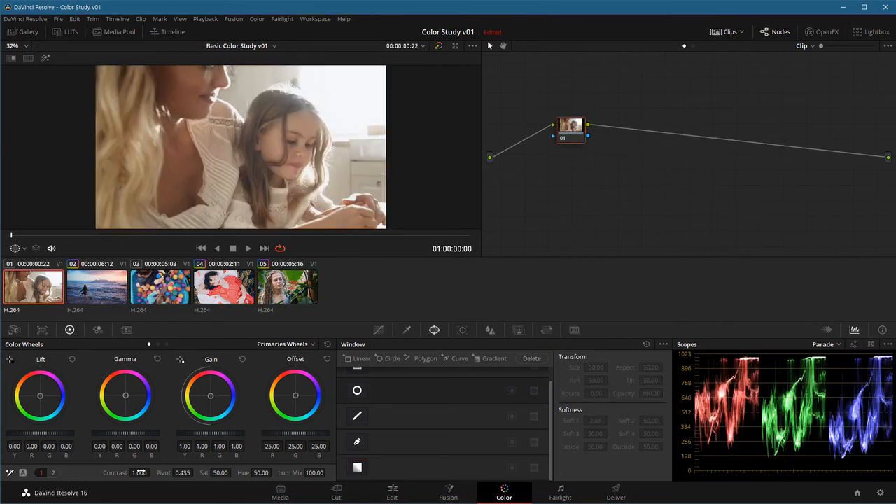
pyautogui.moveTo(152, 472); pyautogui.dragTo(312, 395)
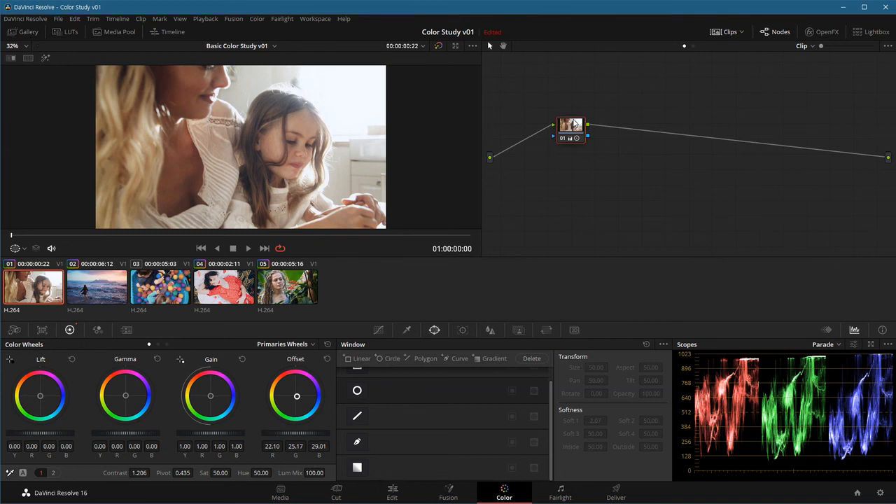
# Add serial node 02 to clip 01 with a gradient window over the upper-right background, rotated 45.27 with softness 4.56
pyautogui.hotkey('alt', 's')
pyautogui.moveTo(620, 133); pyautogui.dragTo(623, 175)
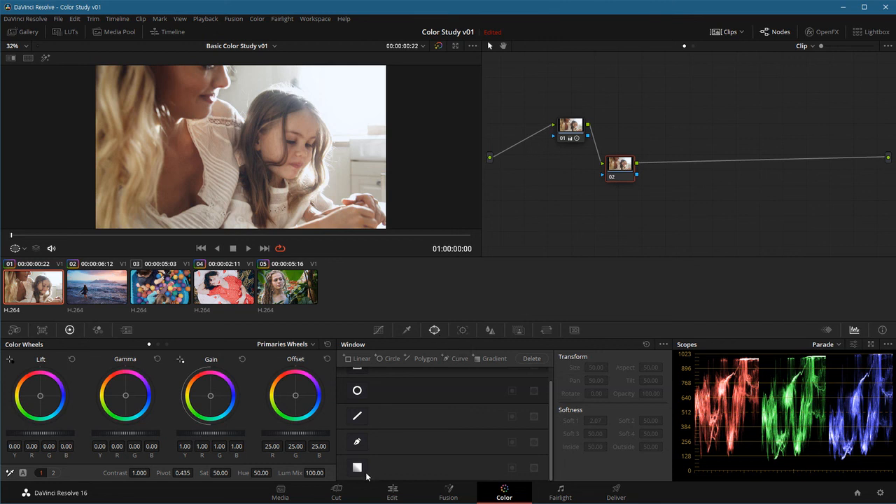
pyautogui.click(357, 469)
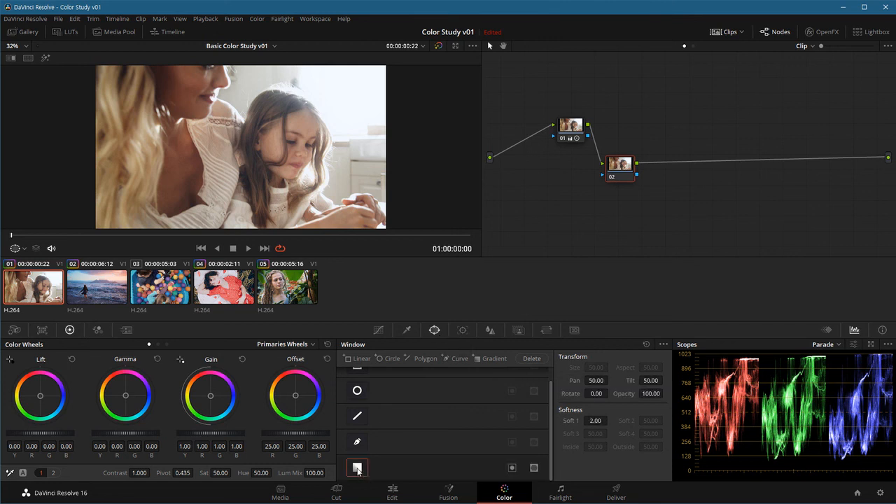
pyautogui.moveTo(241, 152); pyautogui.dragTo(283, 147)
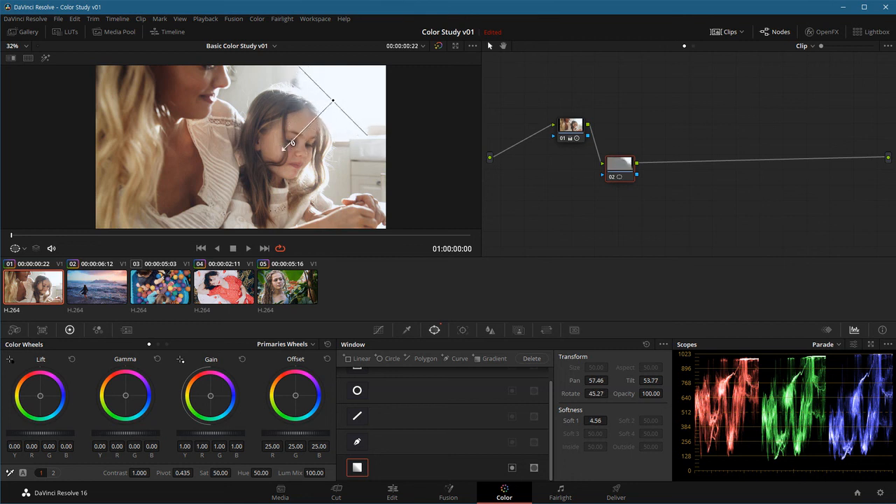
pyautogui.moveTo(335, 105); pyautogui.dragTo(343, 109)
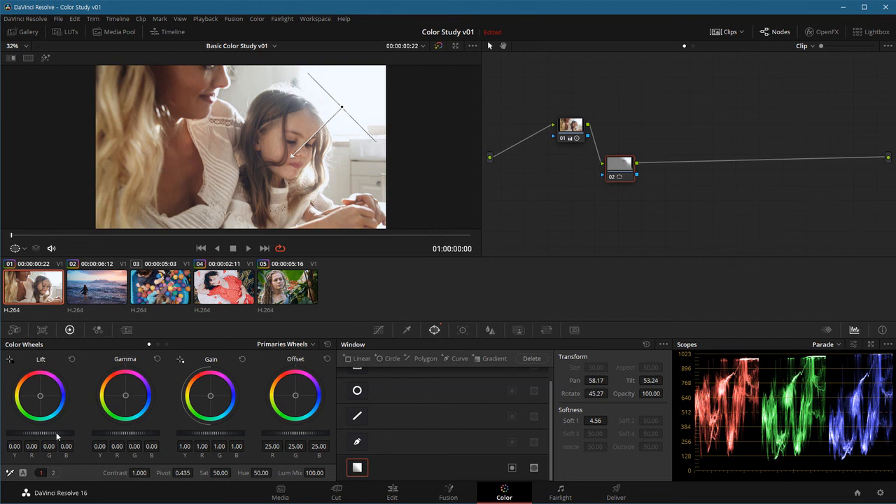
# Shift clip 01's gradient window to pan 57.76, tilt 53.54, while trying lift at 0.50 and 0.41, and reset the lift
pyautogui.moveTo(40, 434); pyautogui.dragTo(88, 433)
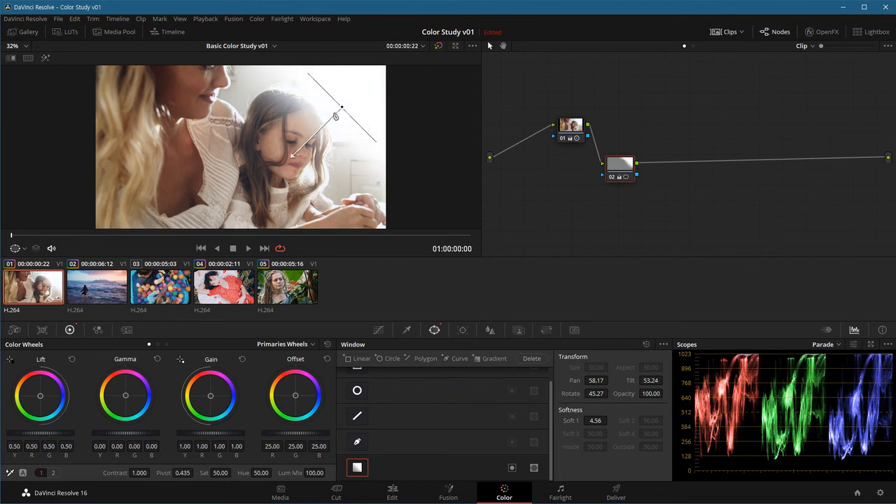
pyautogui.moveTo(343, 111)
pyautogui.mouseDown()
pyautogui.moveTo(332, 117)
pyautogui.moveTo(338, 105)
pyautogui.mouseUp()
pyautogui.moveTo(32, 433); pyautogui.dragTo(13, 438)
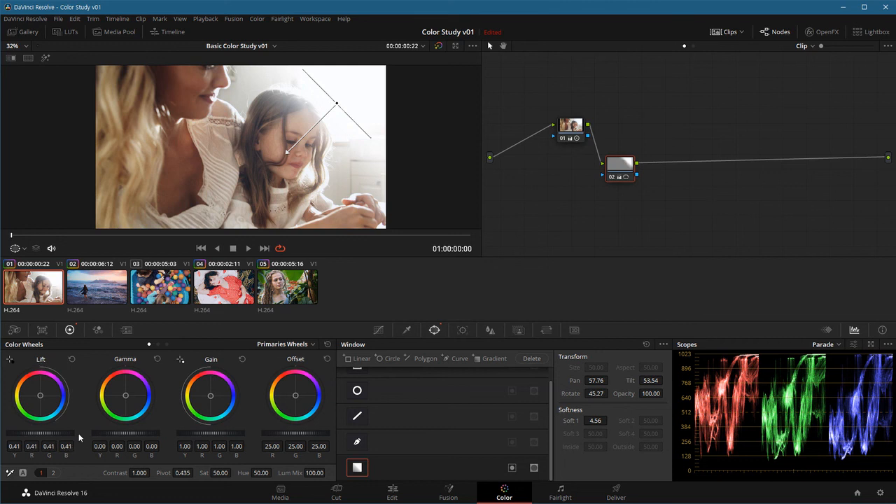
pyautogui.click(72, 359)
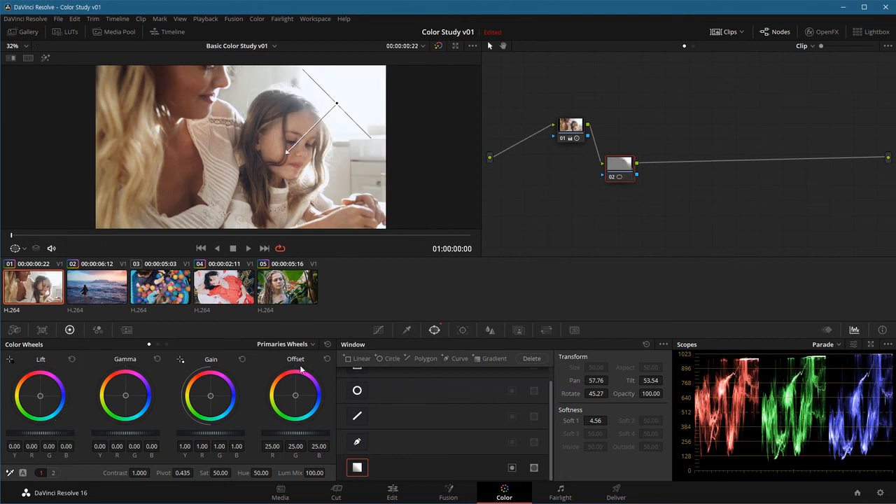
# On clip 01's node 02, rotate the gradient window to 52.14 with softness 8.95 and warm the offset to 25.74, 26.85, 22.07
pyautogui.moveTo(295, 432)
pyautogui.mouseDown()
pyautogui.moveTo(316, 432)
pyautogui.moveTo(262, 432)
pyautogui.moveTo(295, 432)
pyautogui.mouseUp()
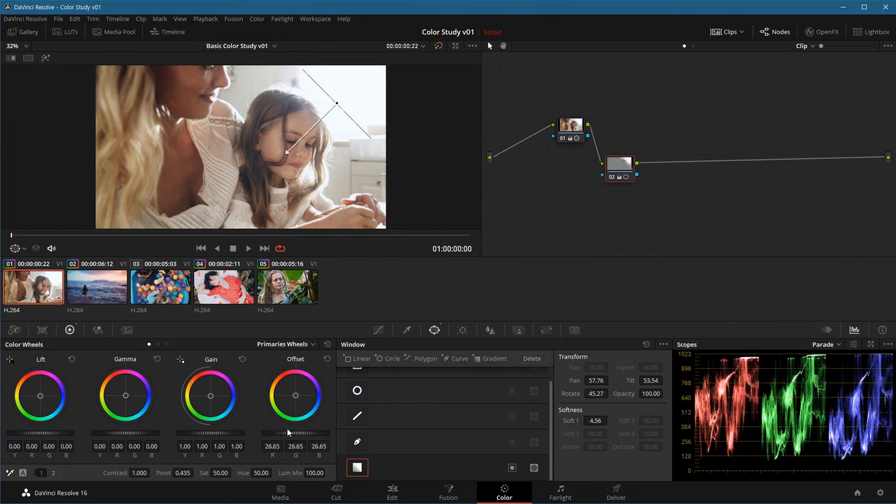
pyautogui.moveTo(287, 153); pyautogui.dragTo(229, 188)
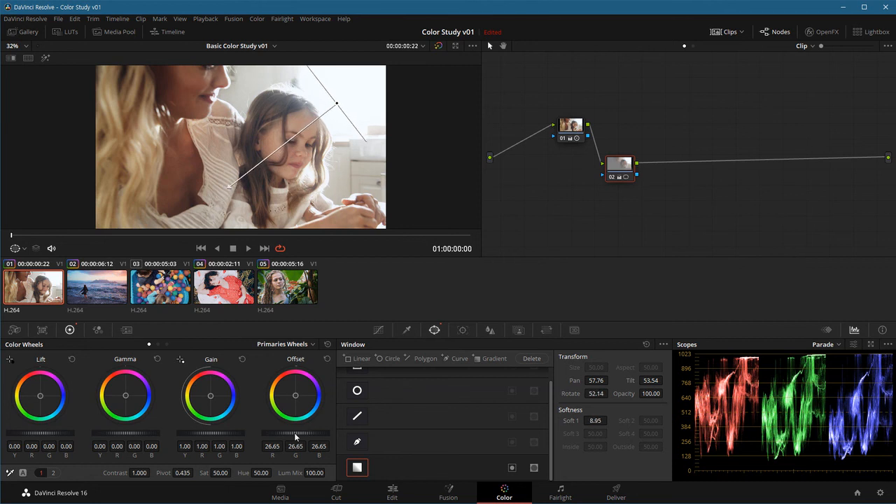
pyautogui.moveTo(295, 432); pyautogui.dragTo(295, 432)
pyautogui.moveTo(294, 395); pyautogui.dragTo(293, 396)
pyautogui.moveTo(292, 395); pyautogui.dragTo(294, 396)
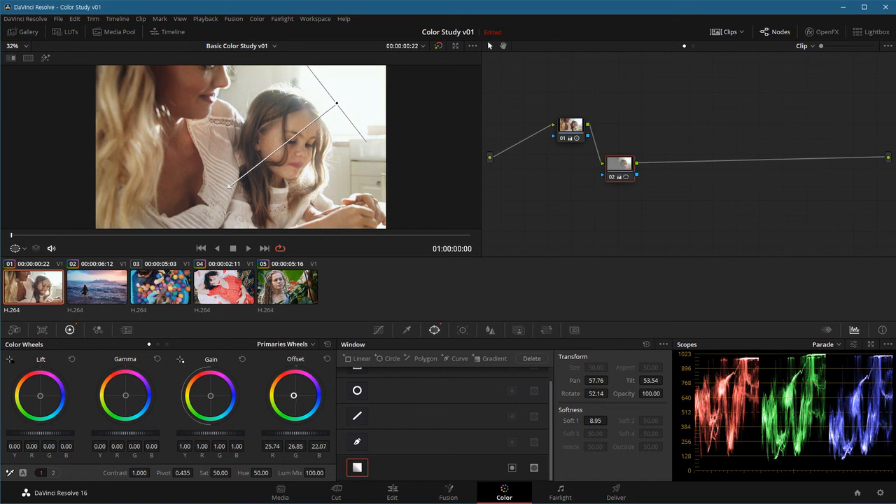
# Toggle the grade bypass on clip 01 repeatedly to compare the original and graded image, leaving the grade enabled
pyautogui.hotkey('shift', 'd')
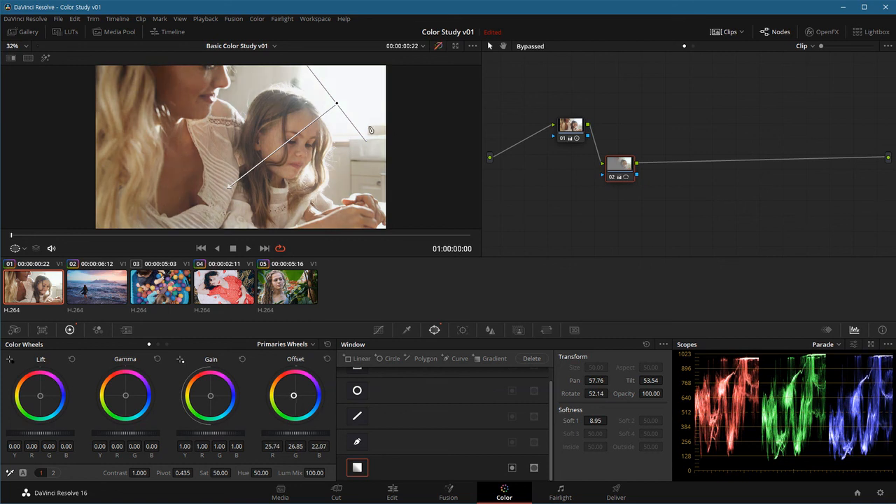
pyautogui.hotkey('shift', 'd')
pyautogui.hotkey('shift', 'd')
pyautogui.hotkey('shift', 'd')
pyautogui.hotkey('shift', 'd')
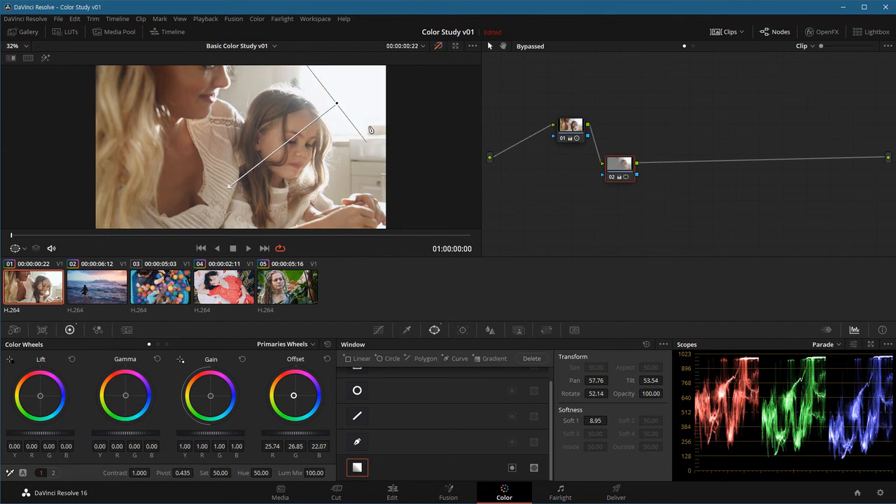
pyautogui.hotkey('shift', 'd')
pyautogui.hotkey('shift', 'd')
pyautogui.hotkey('shift', 'd')
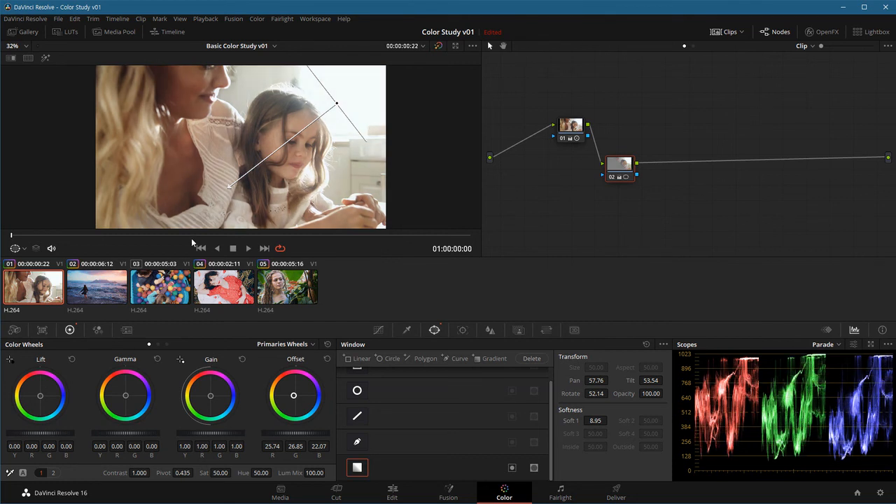
# On clip 03, set node 01's contrast to 1.104 and raise the saturation
pyautogui.click(159, 292)
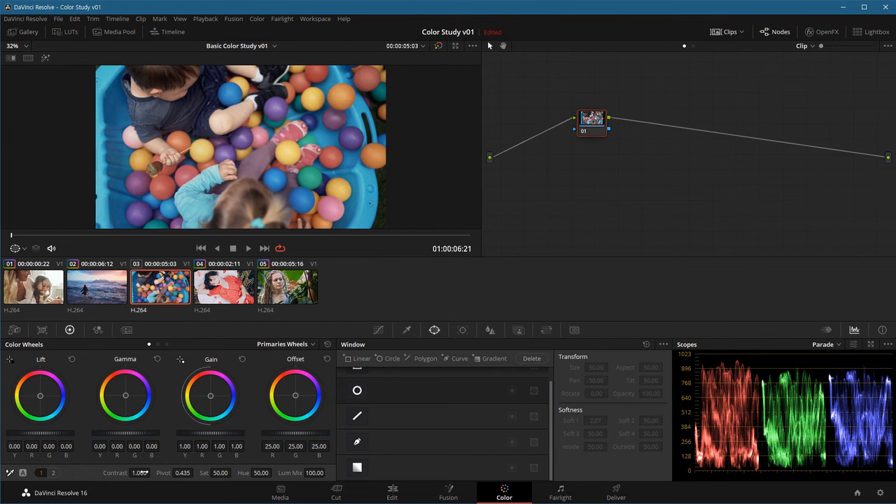
pyautogui.moveTo(151, 473)
pyautogui.mouseDown()
pyautogui.moveTo(175, 472)
pyautogui.moveTo(160, 472)
pyautogui.mouseUp()
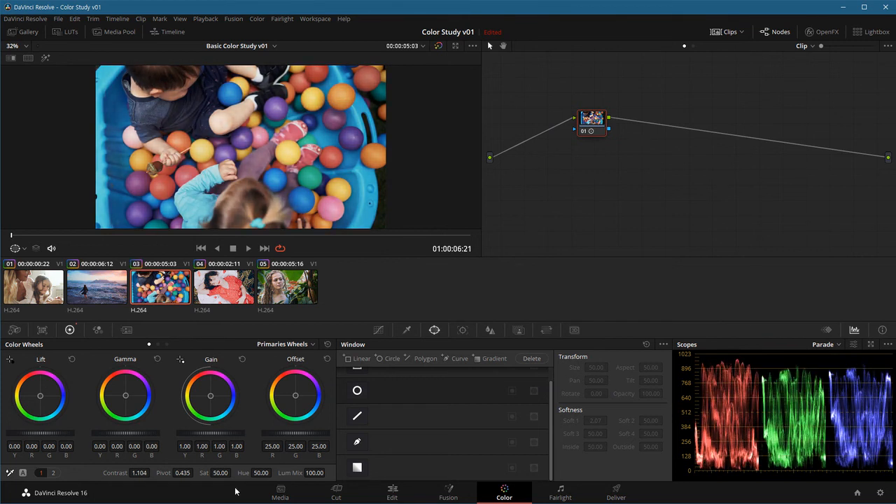
pyautogui.moveTo(220, 472); pyautogui.dragTo(231, 473)
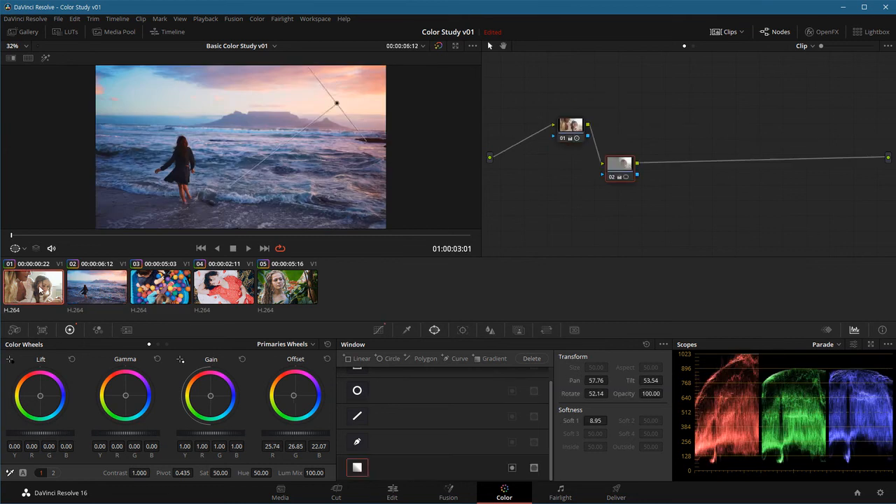
# Display clip 05 to review its grade against the other clips
pyautogui.click(278, 284)
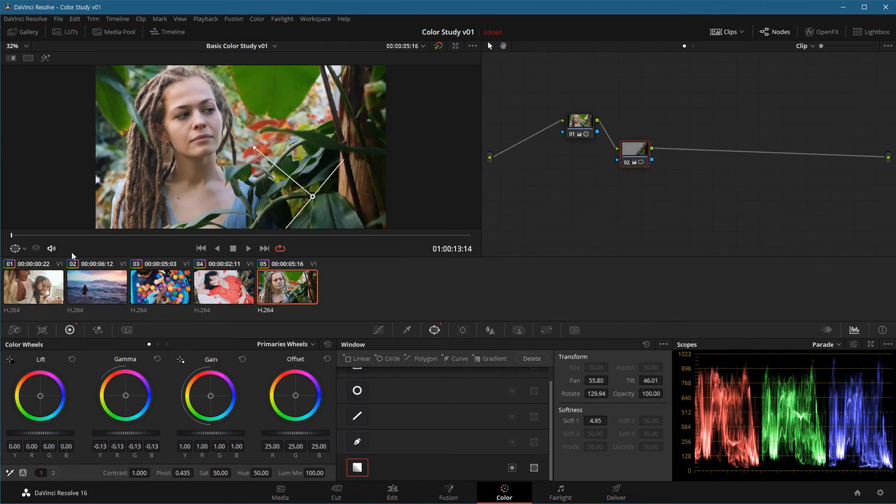